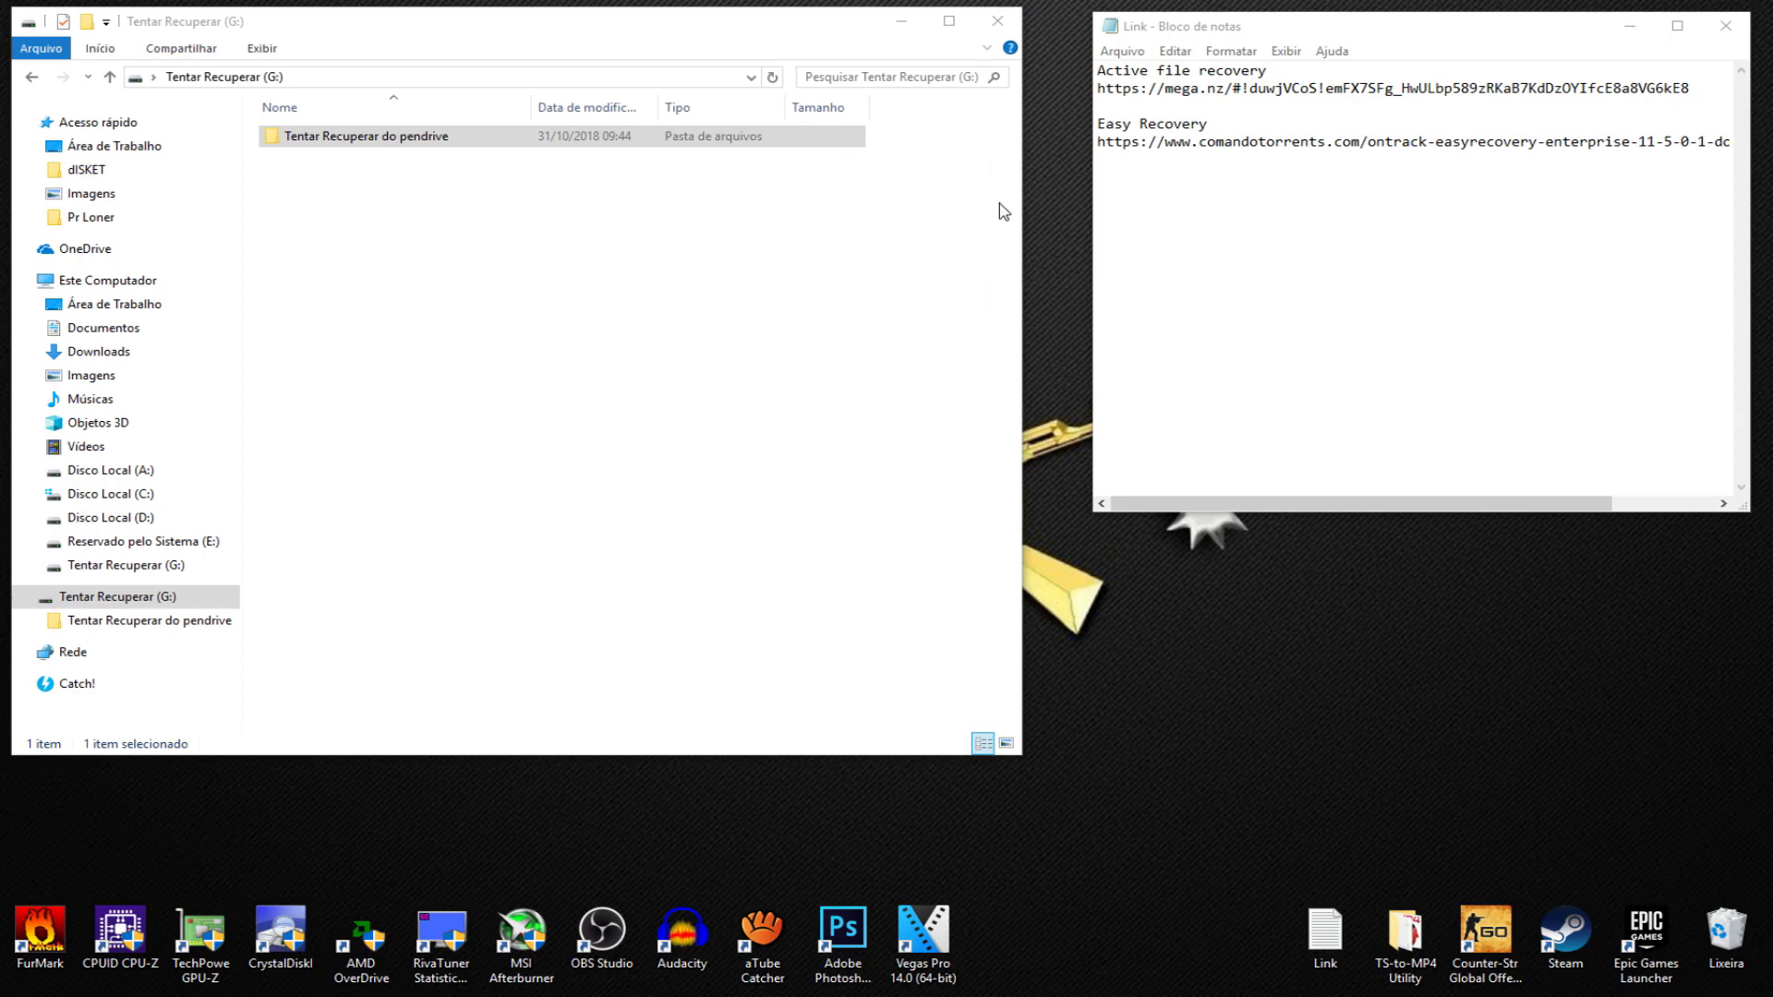
Step: Open the Tentar Recuperar do pendrive folder on drive Tentar Recuperar (G:) from Este Computador
click(997, 21)
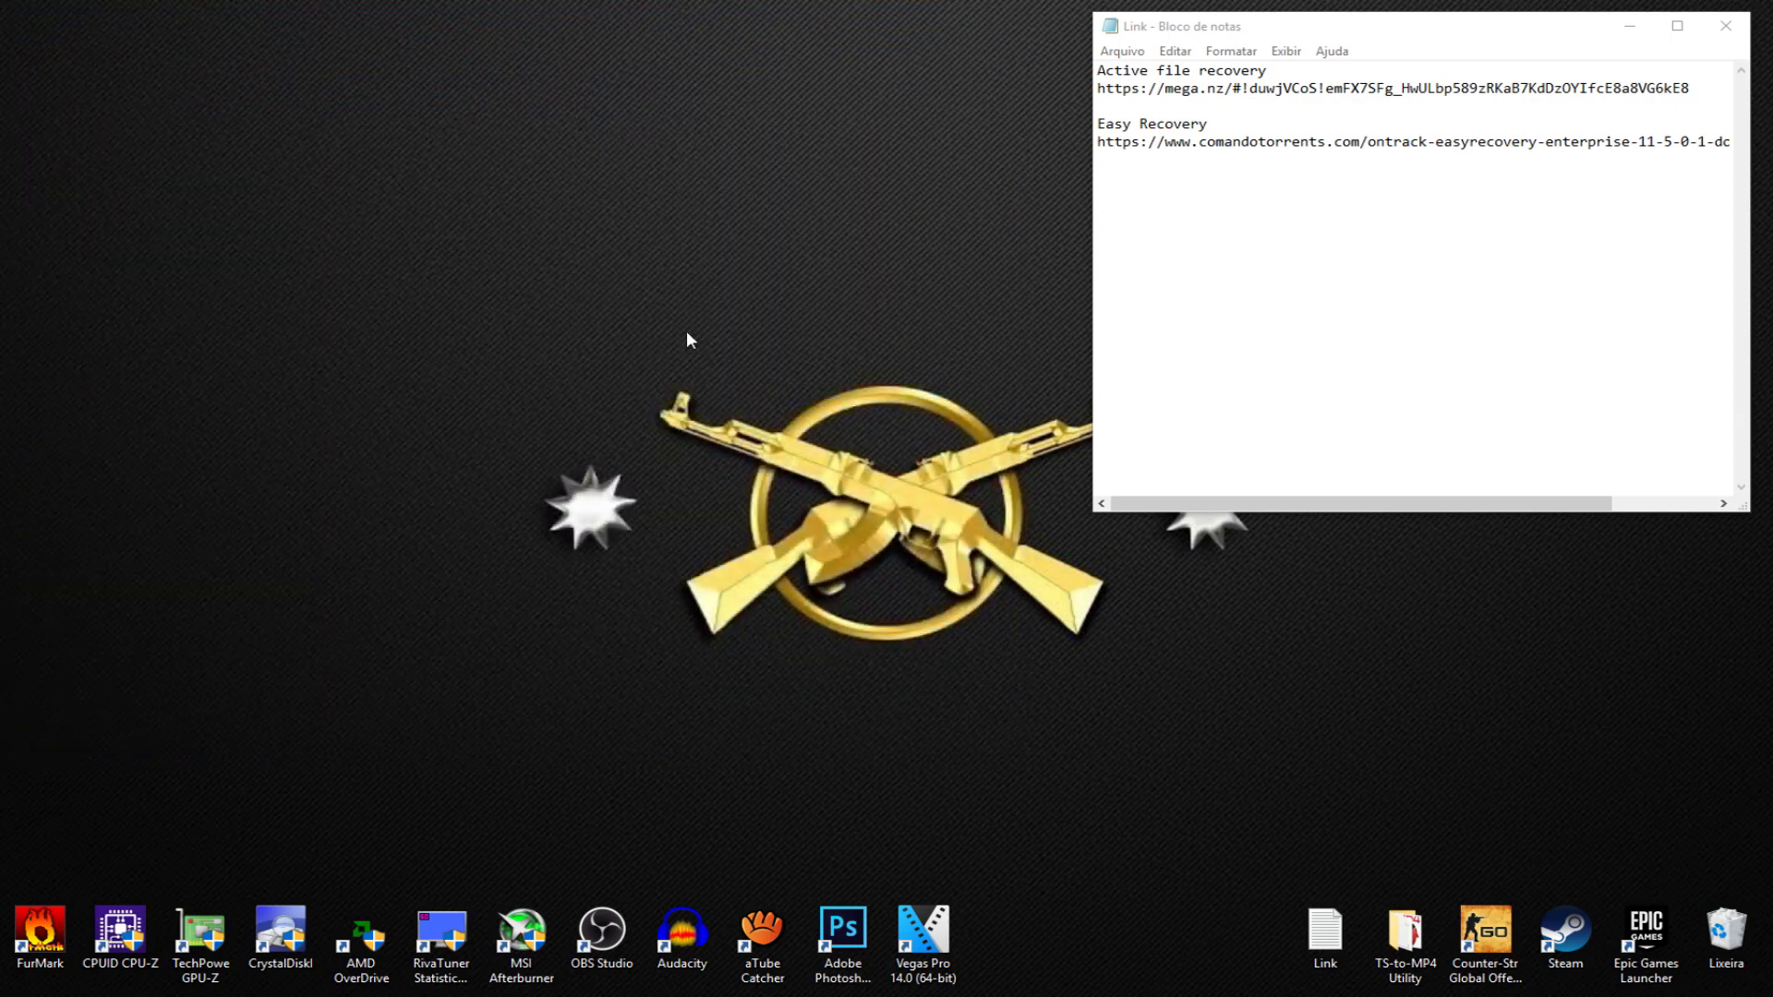
key(super+e)
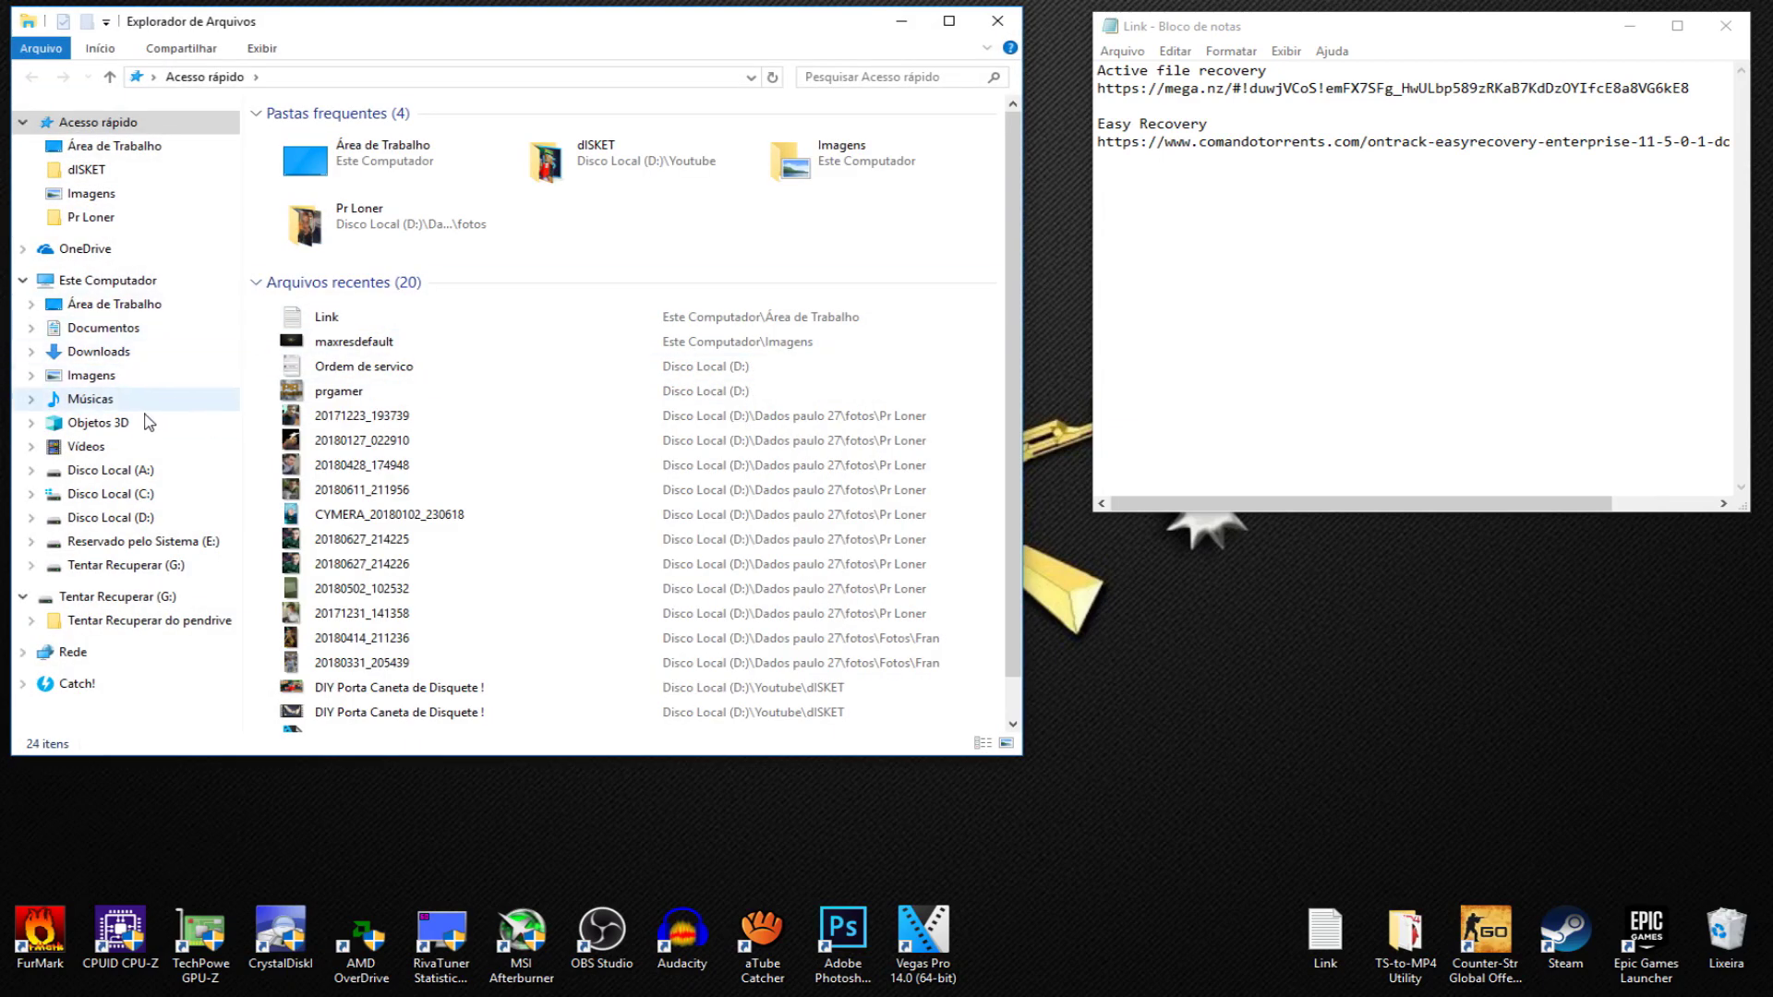
click(136, 280)
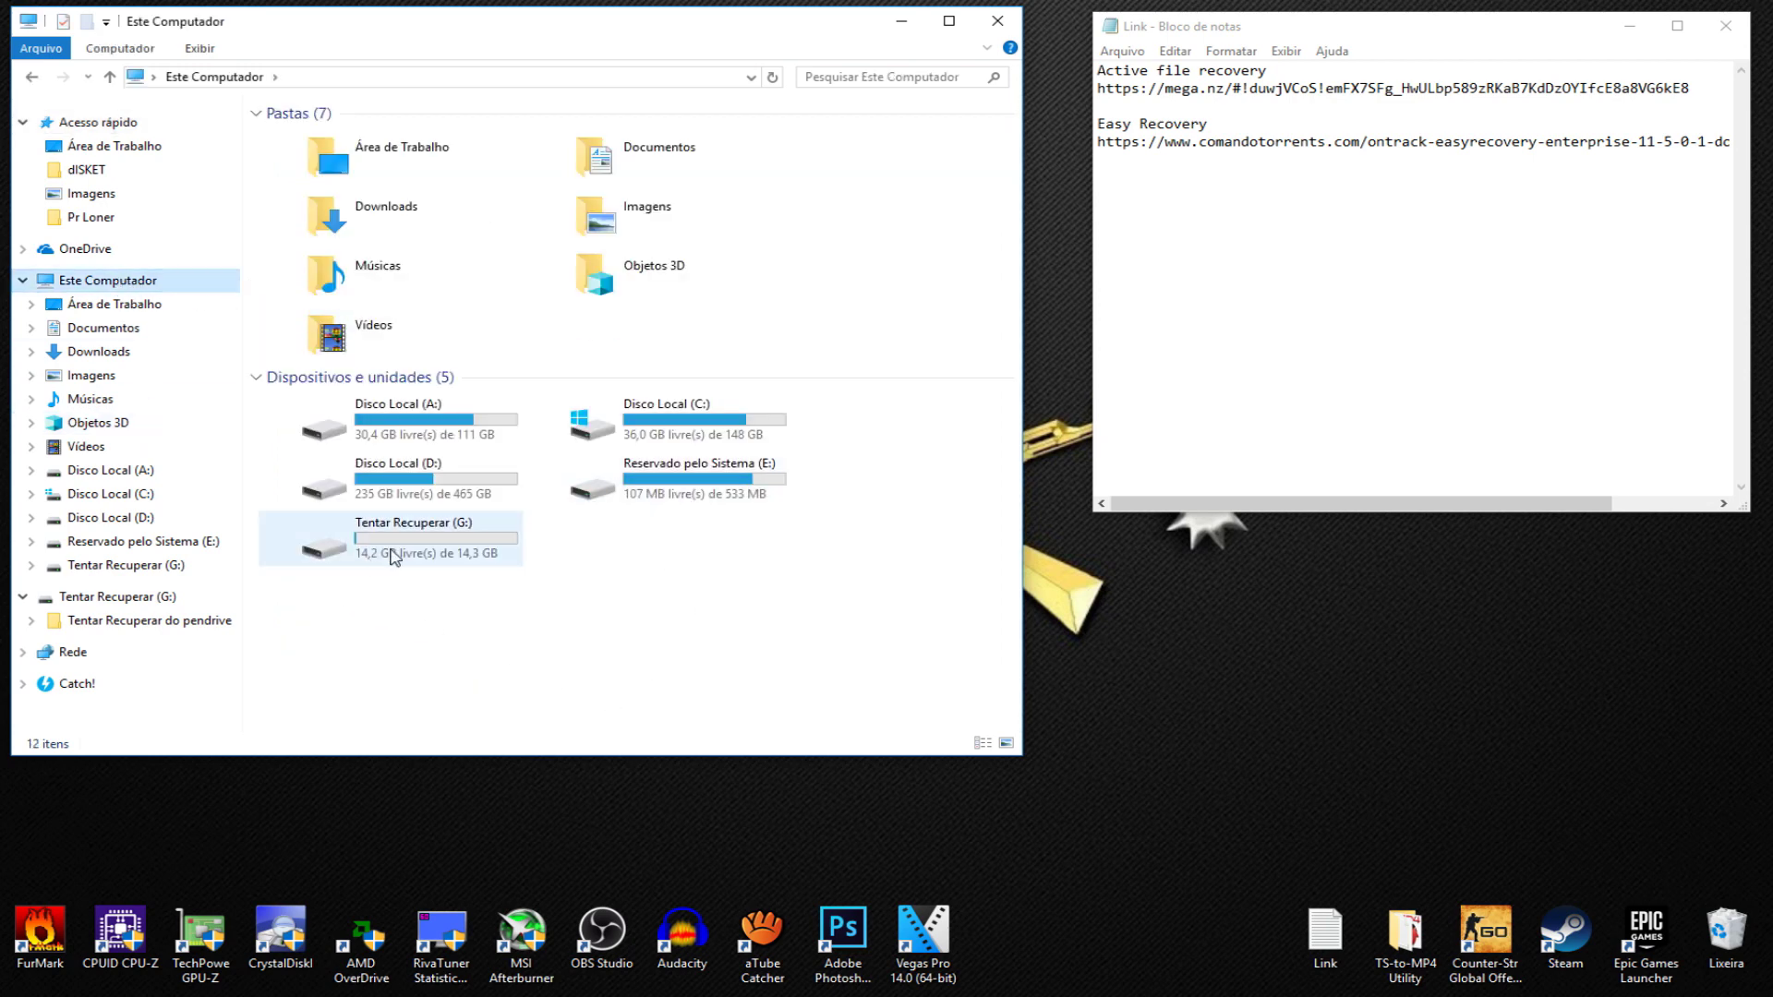
click(410, 549)
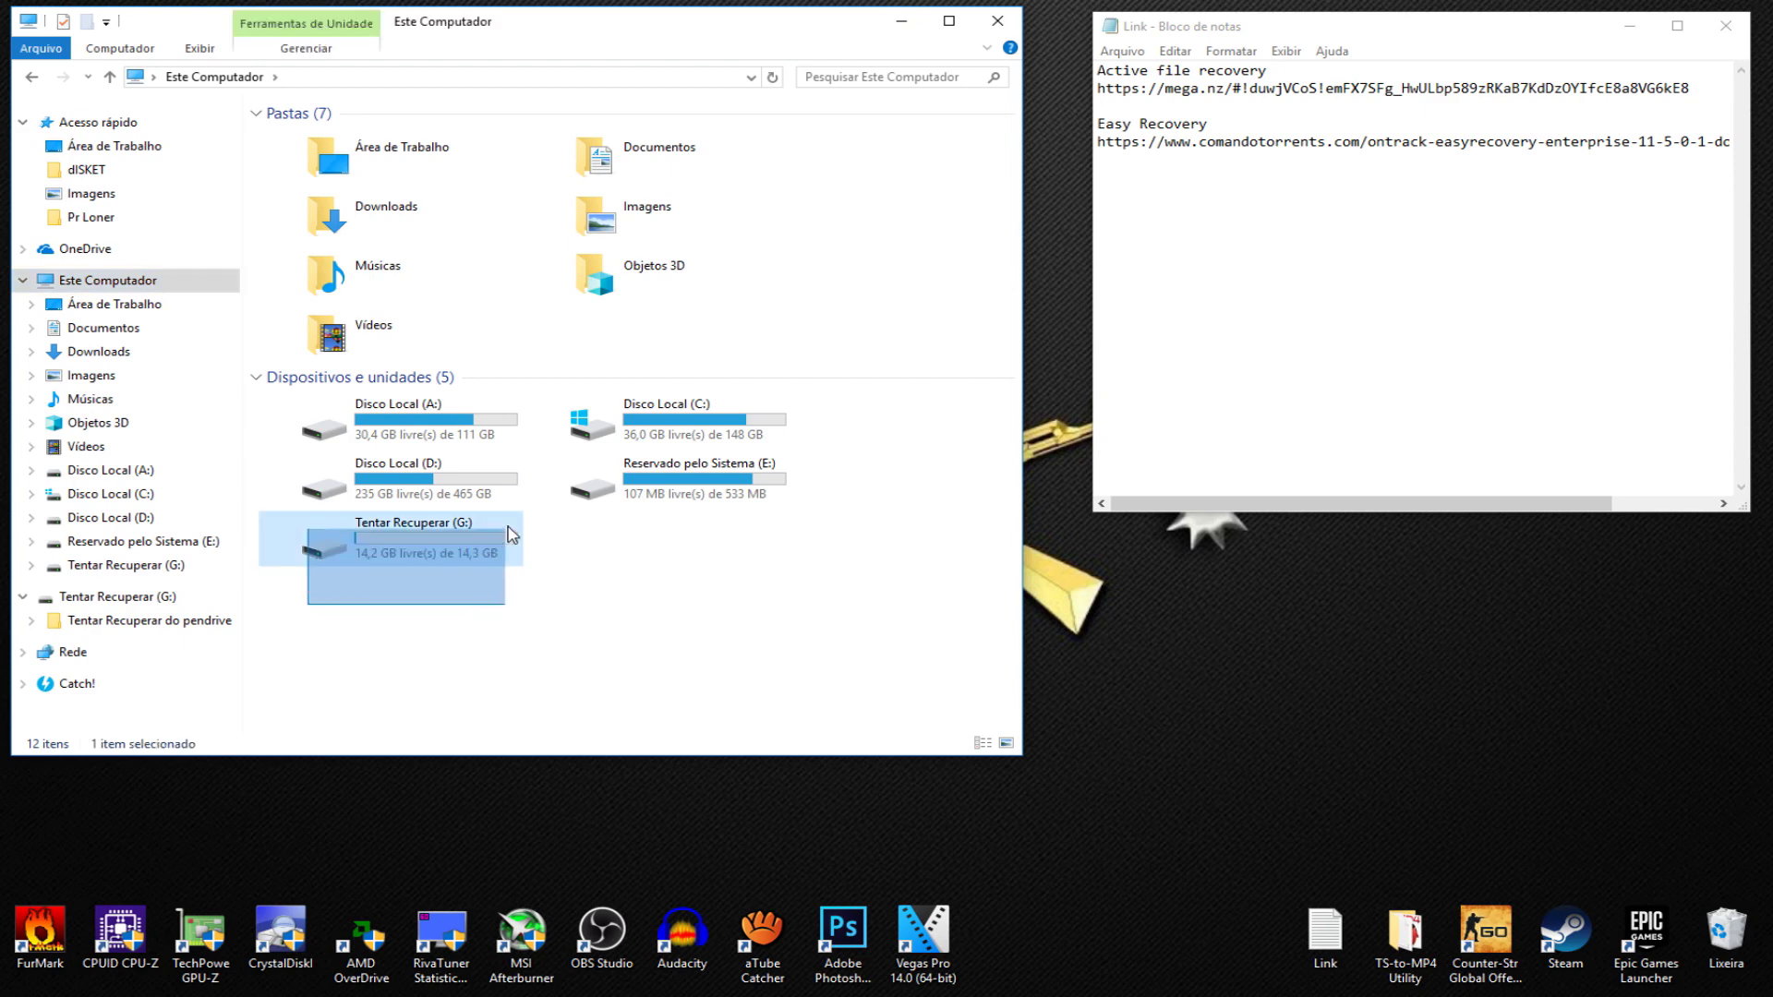
double_click(397, 554)
double_click(367, 141)
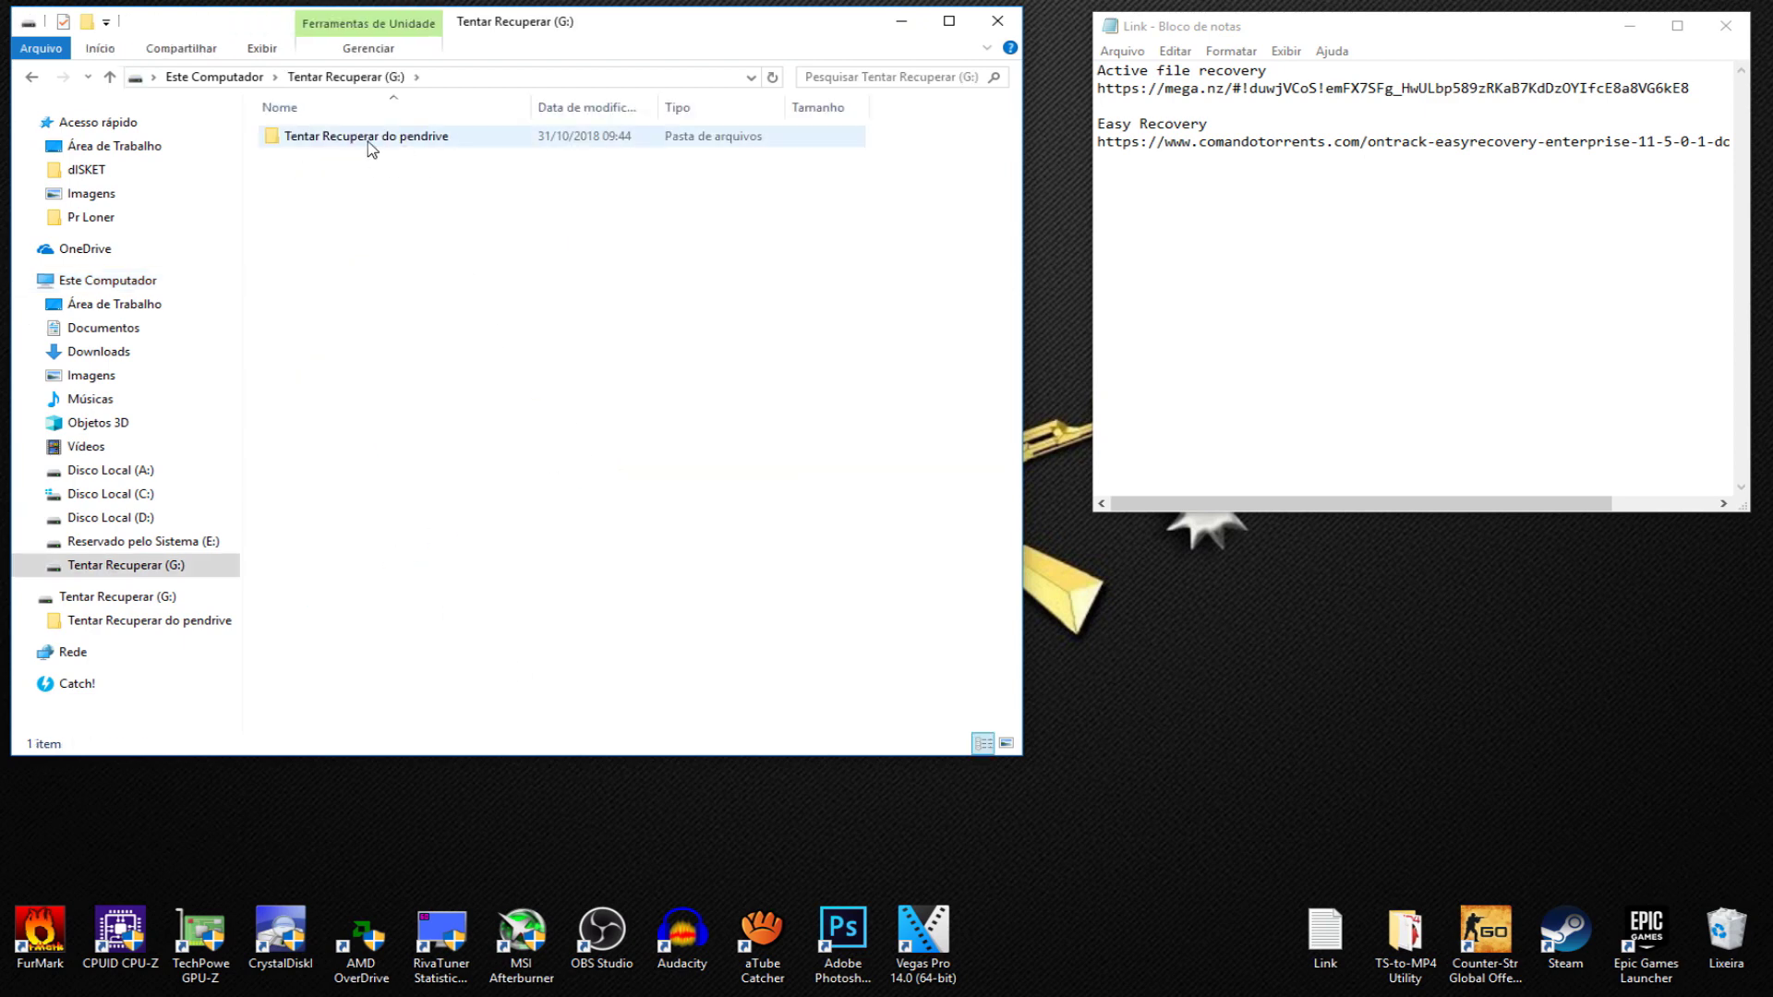
Step: Browse fotos in Large icons, then Musica, Programa and TExto, returning to the folder list
double_click(303, 141)
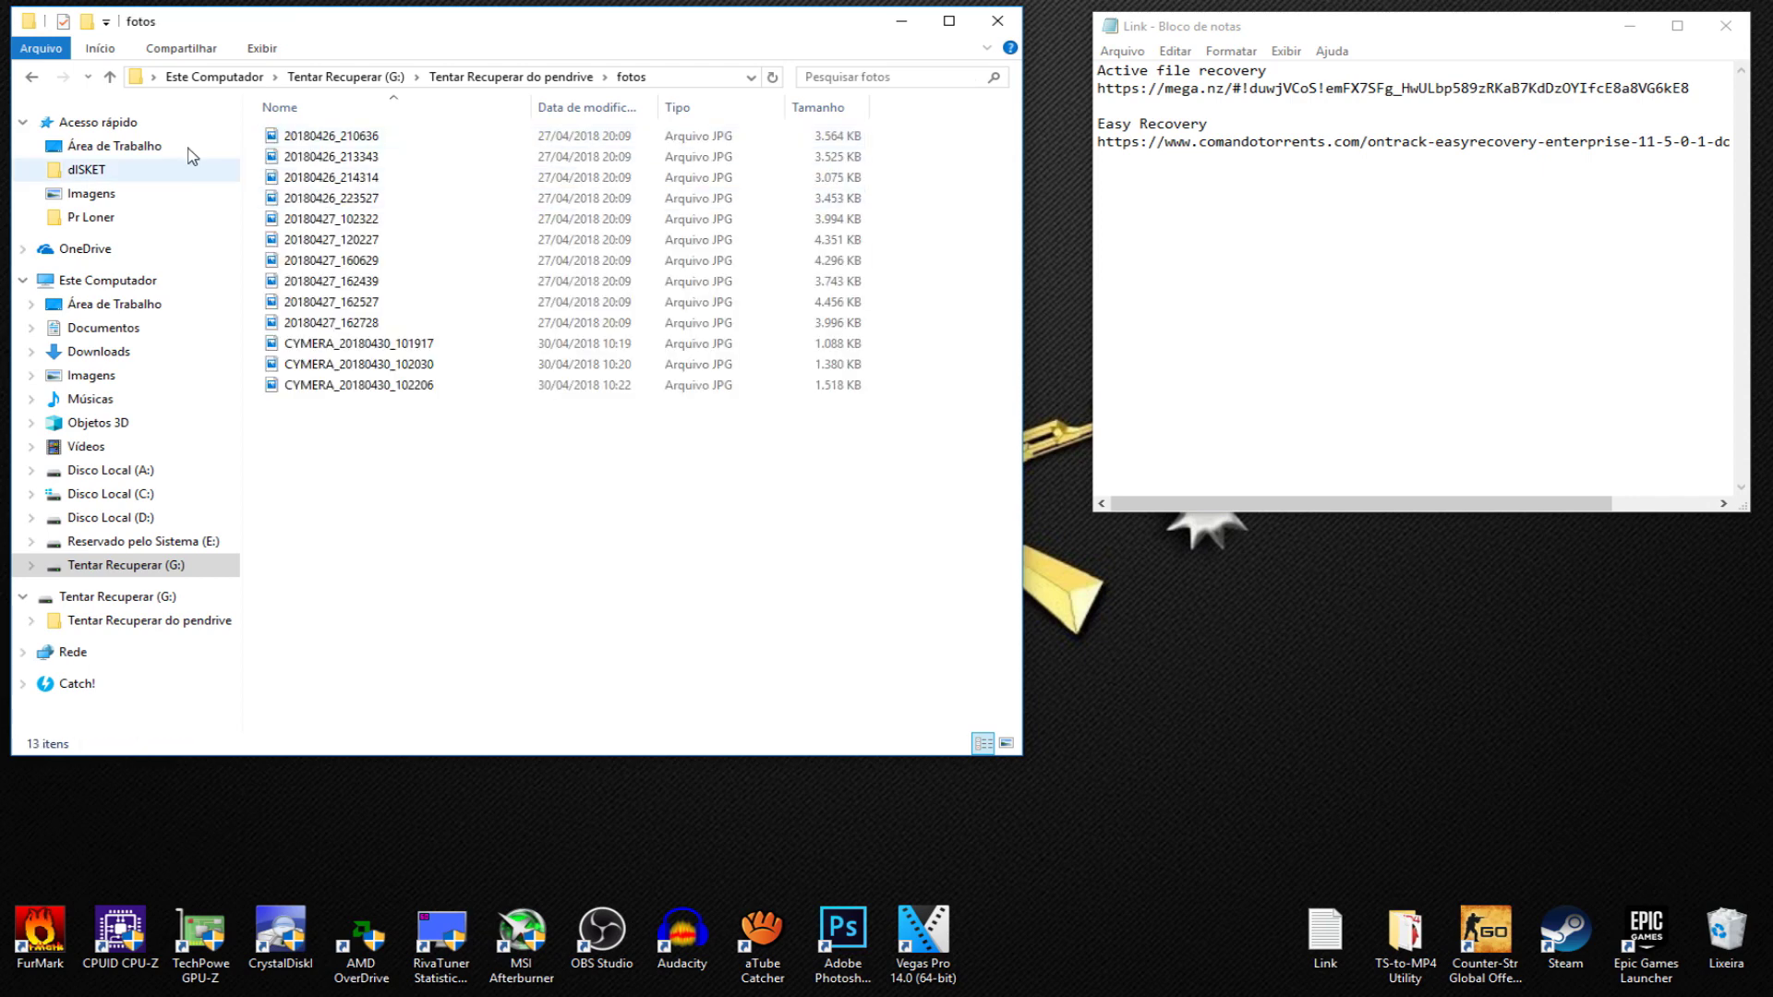
click(1006, 743)
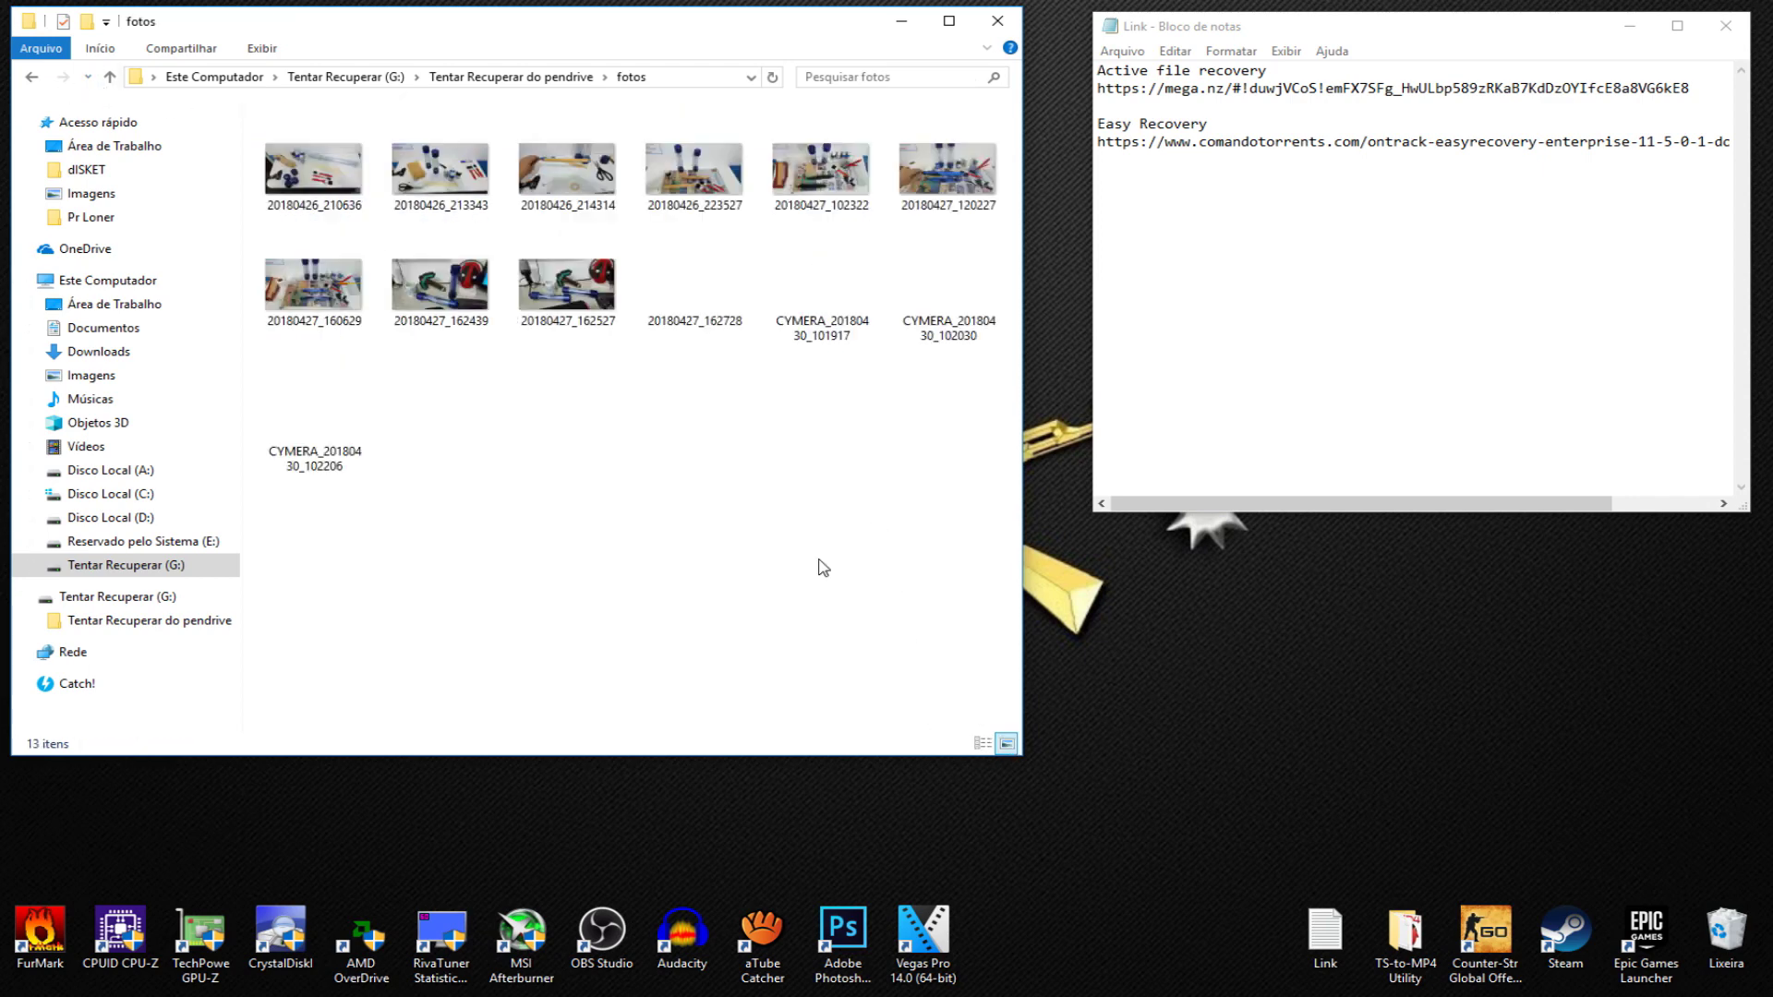
click(38, 78)
double_click(301, 160)
click(33, 81)
click(338, 179)
double_click(338, 179)
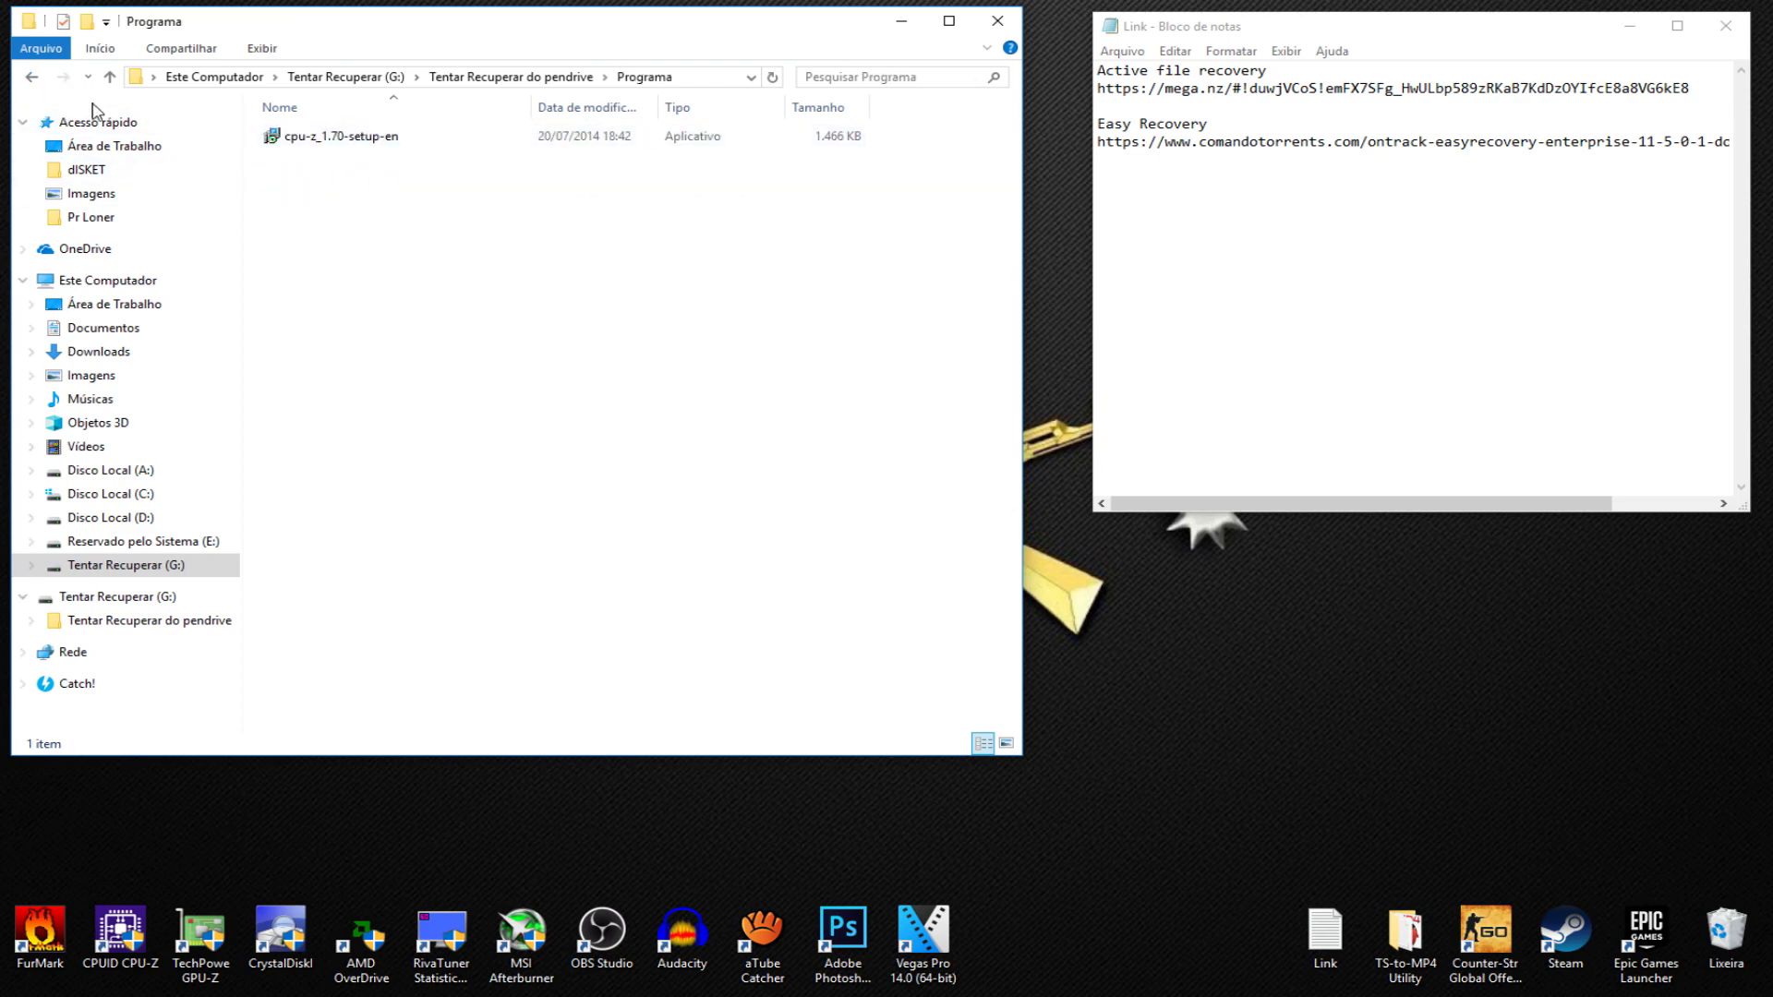
click(34, 81)
double_click(343, 199)
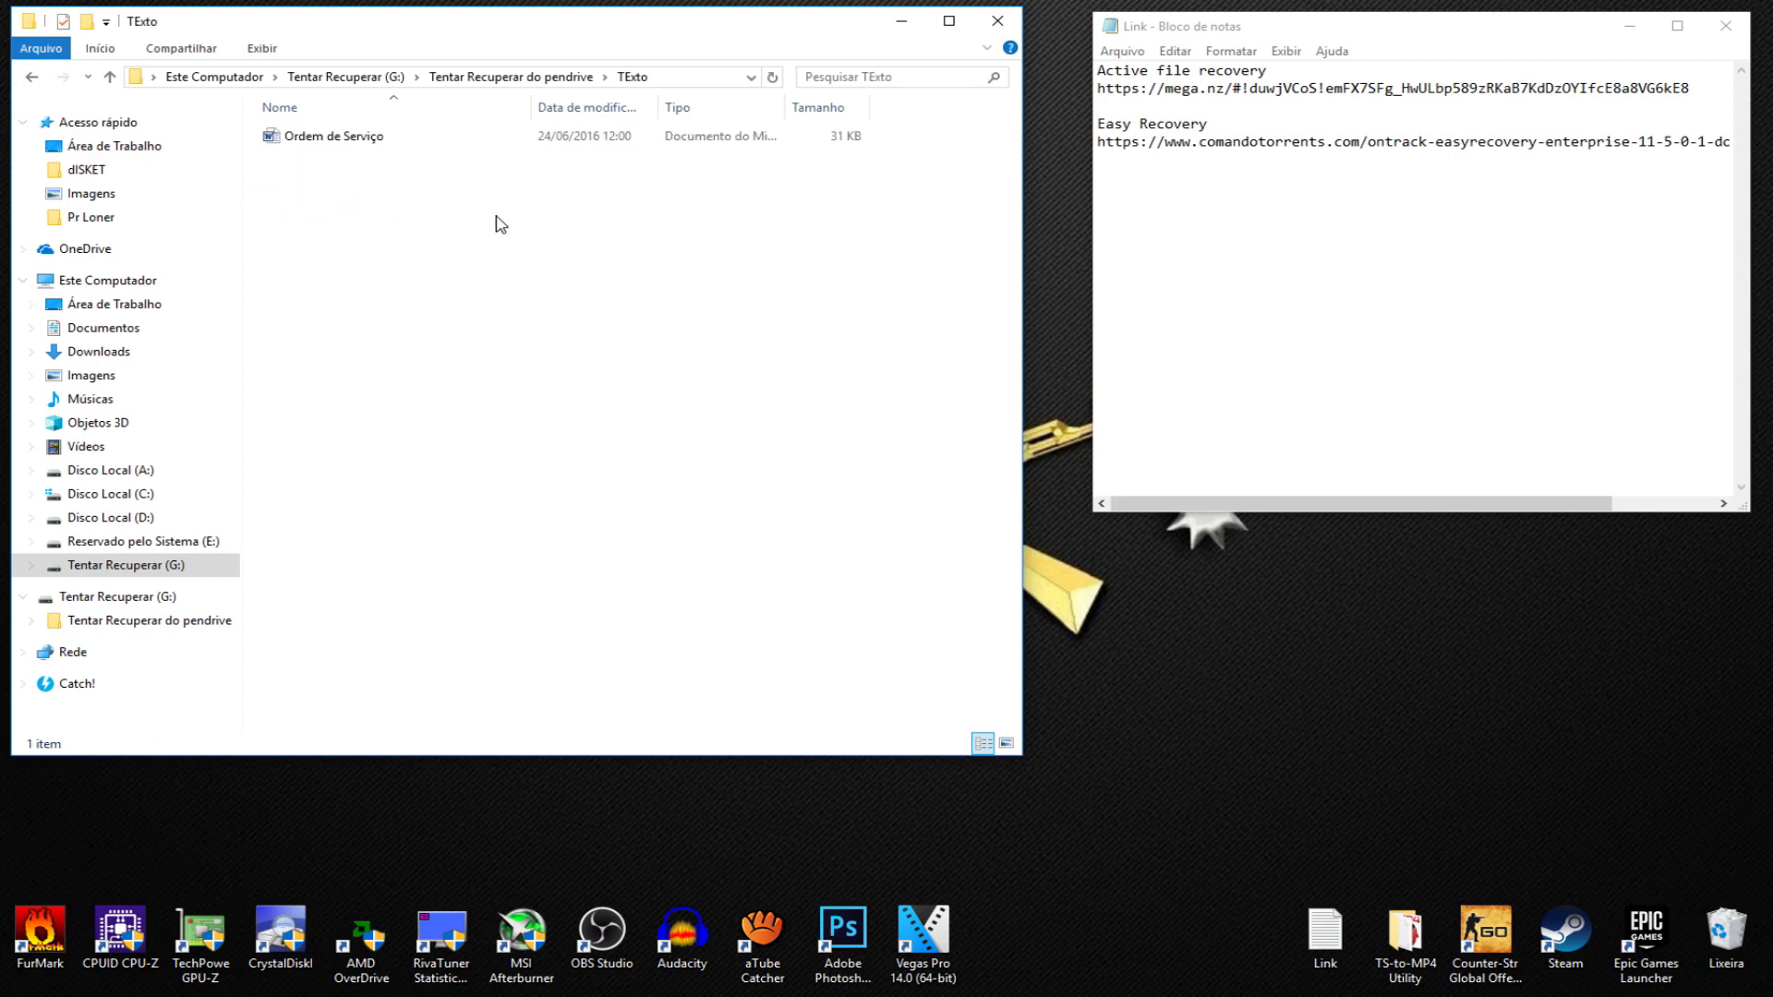
click(34, 80)
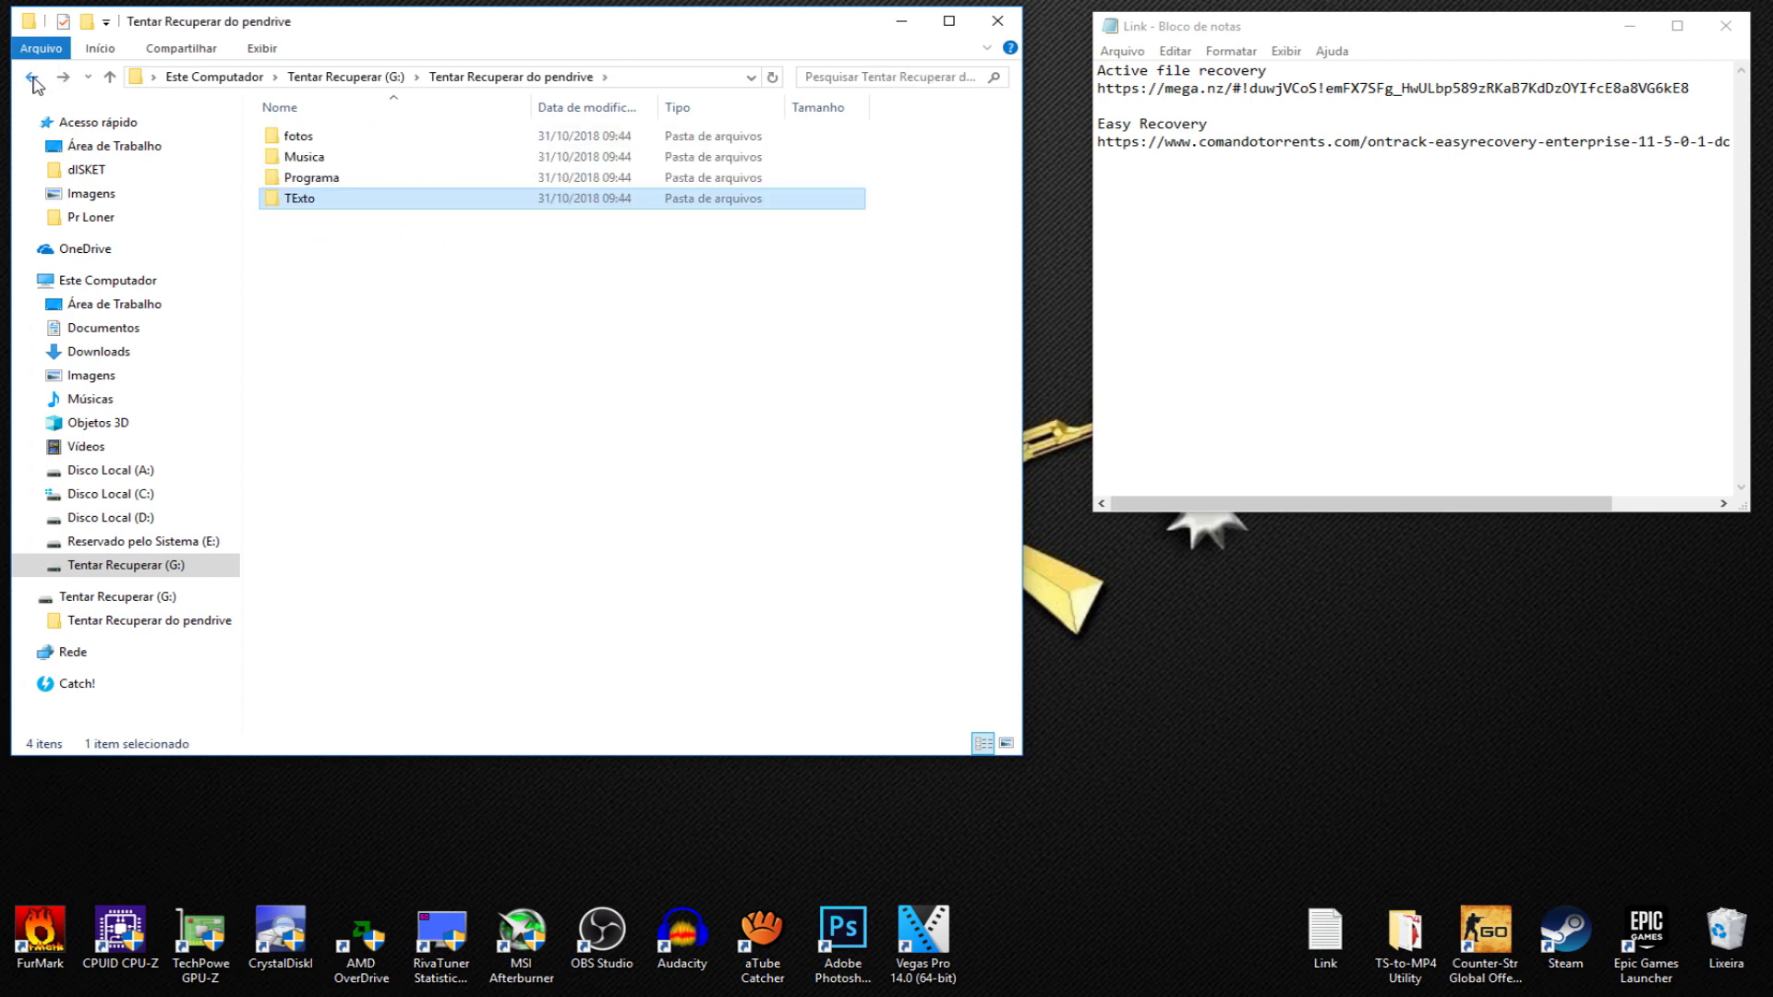
click(34, 81)
Step: Bring up the Formatar settings for the Tentar Recuperar (G:) drive
click(33, 79)
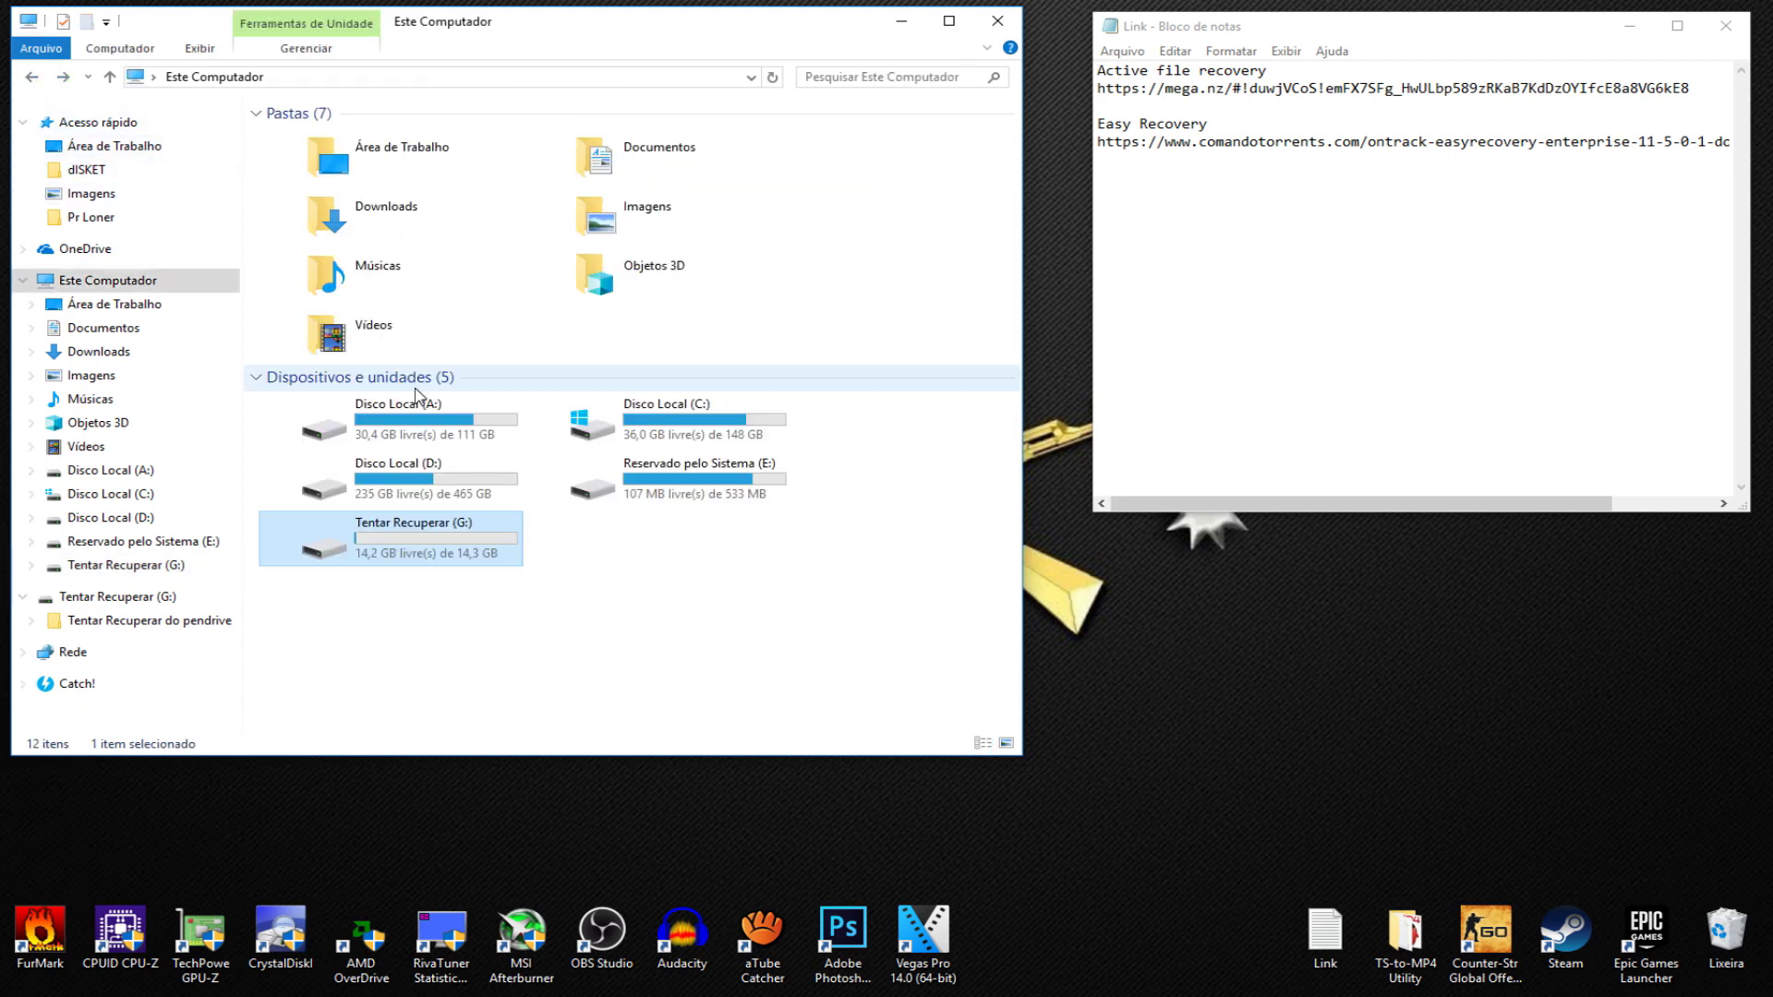
click(495, 634)
click(434, 555)
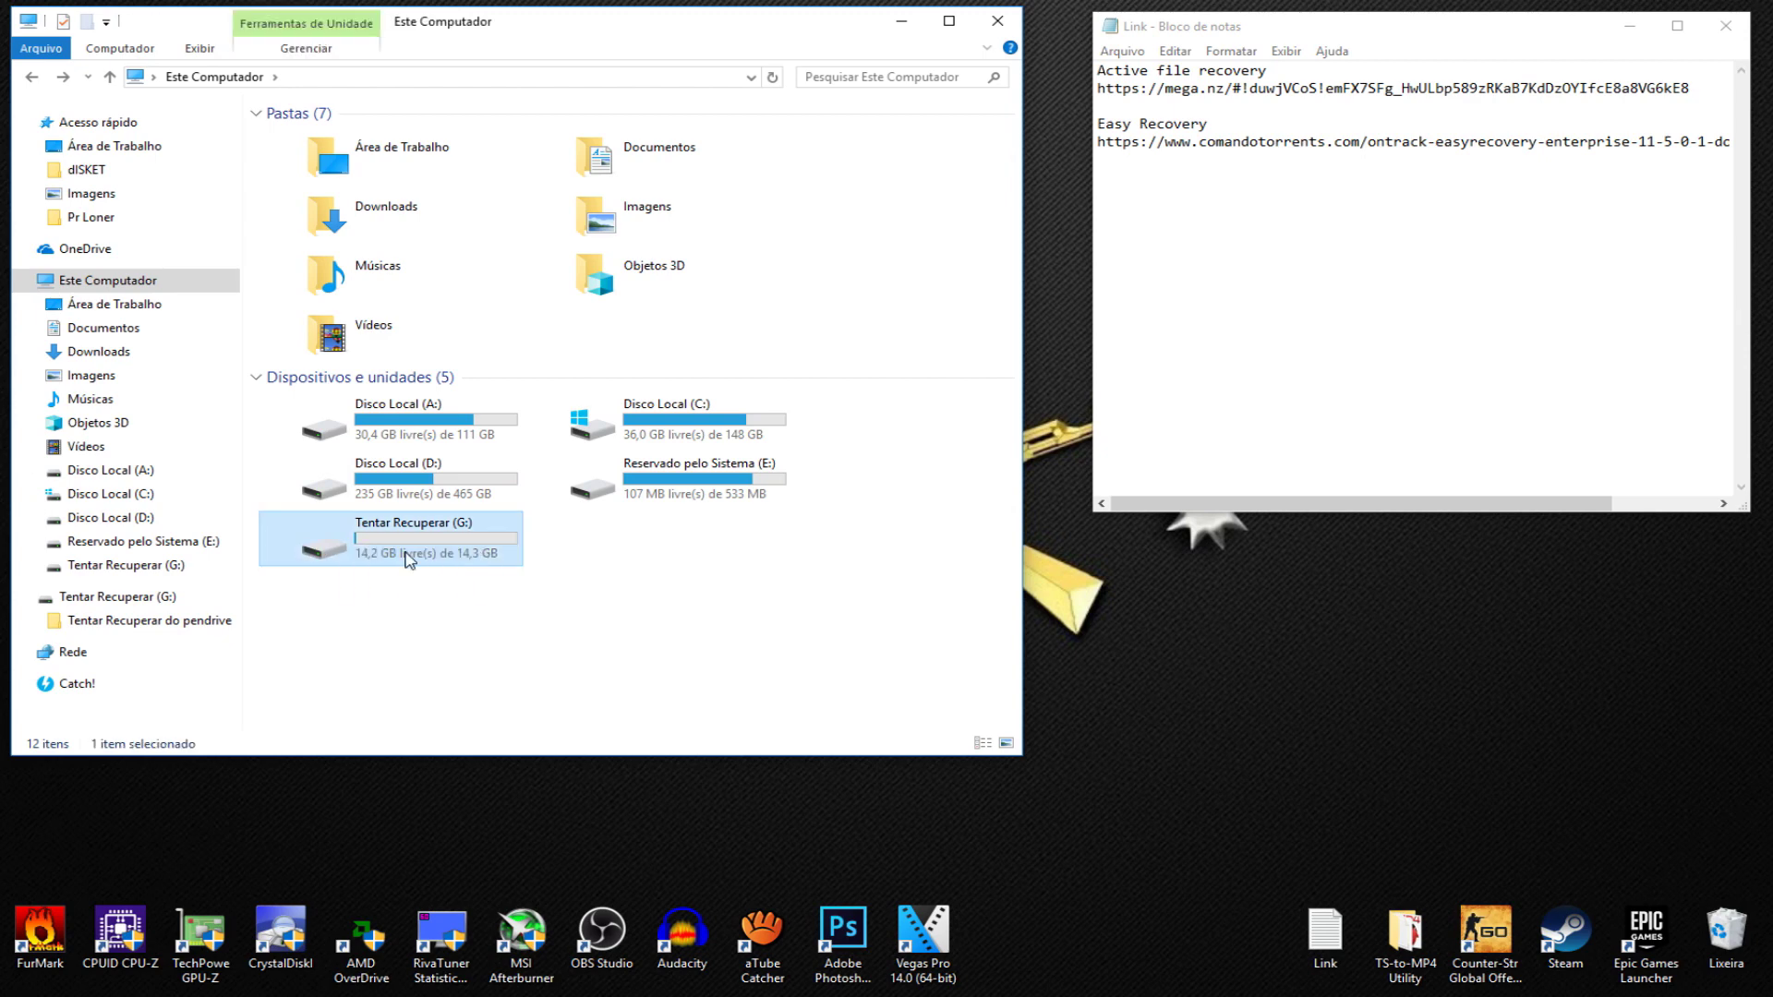
right_click(397, 547)
click(391, 637)
click(391, 637)
click(351, 520)
right_click(395, 552)
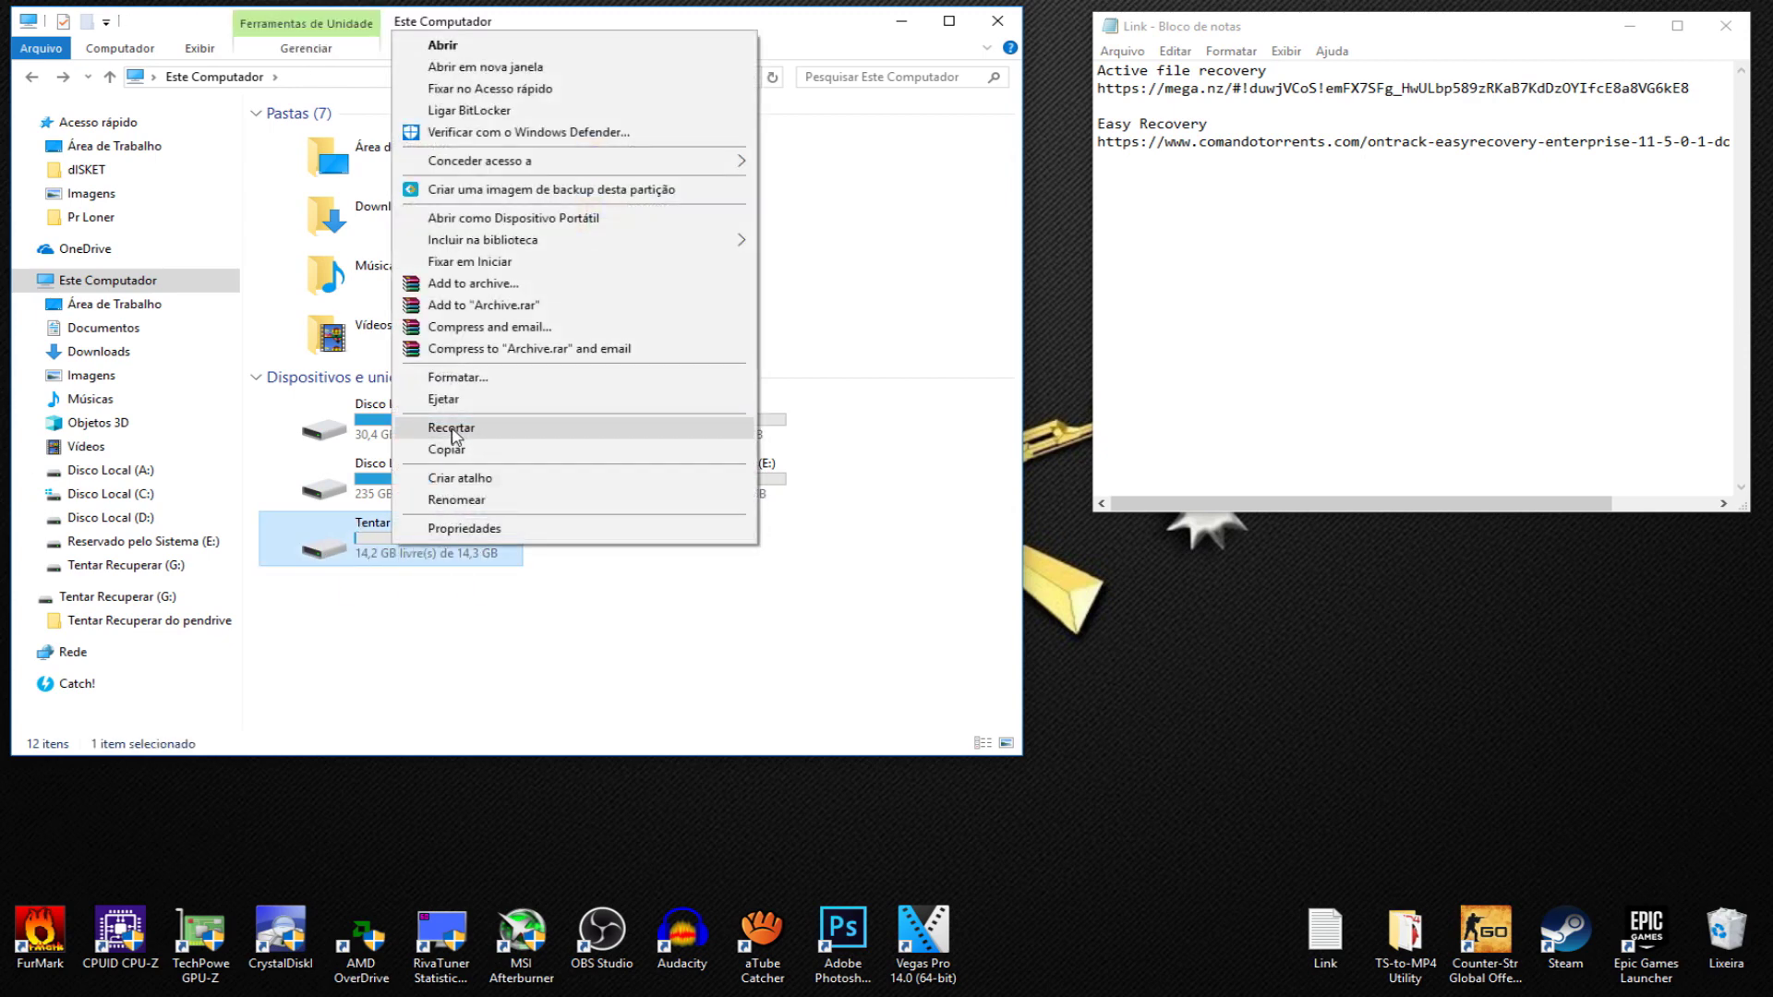
click(457, 377)
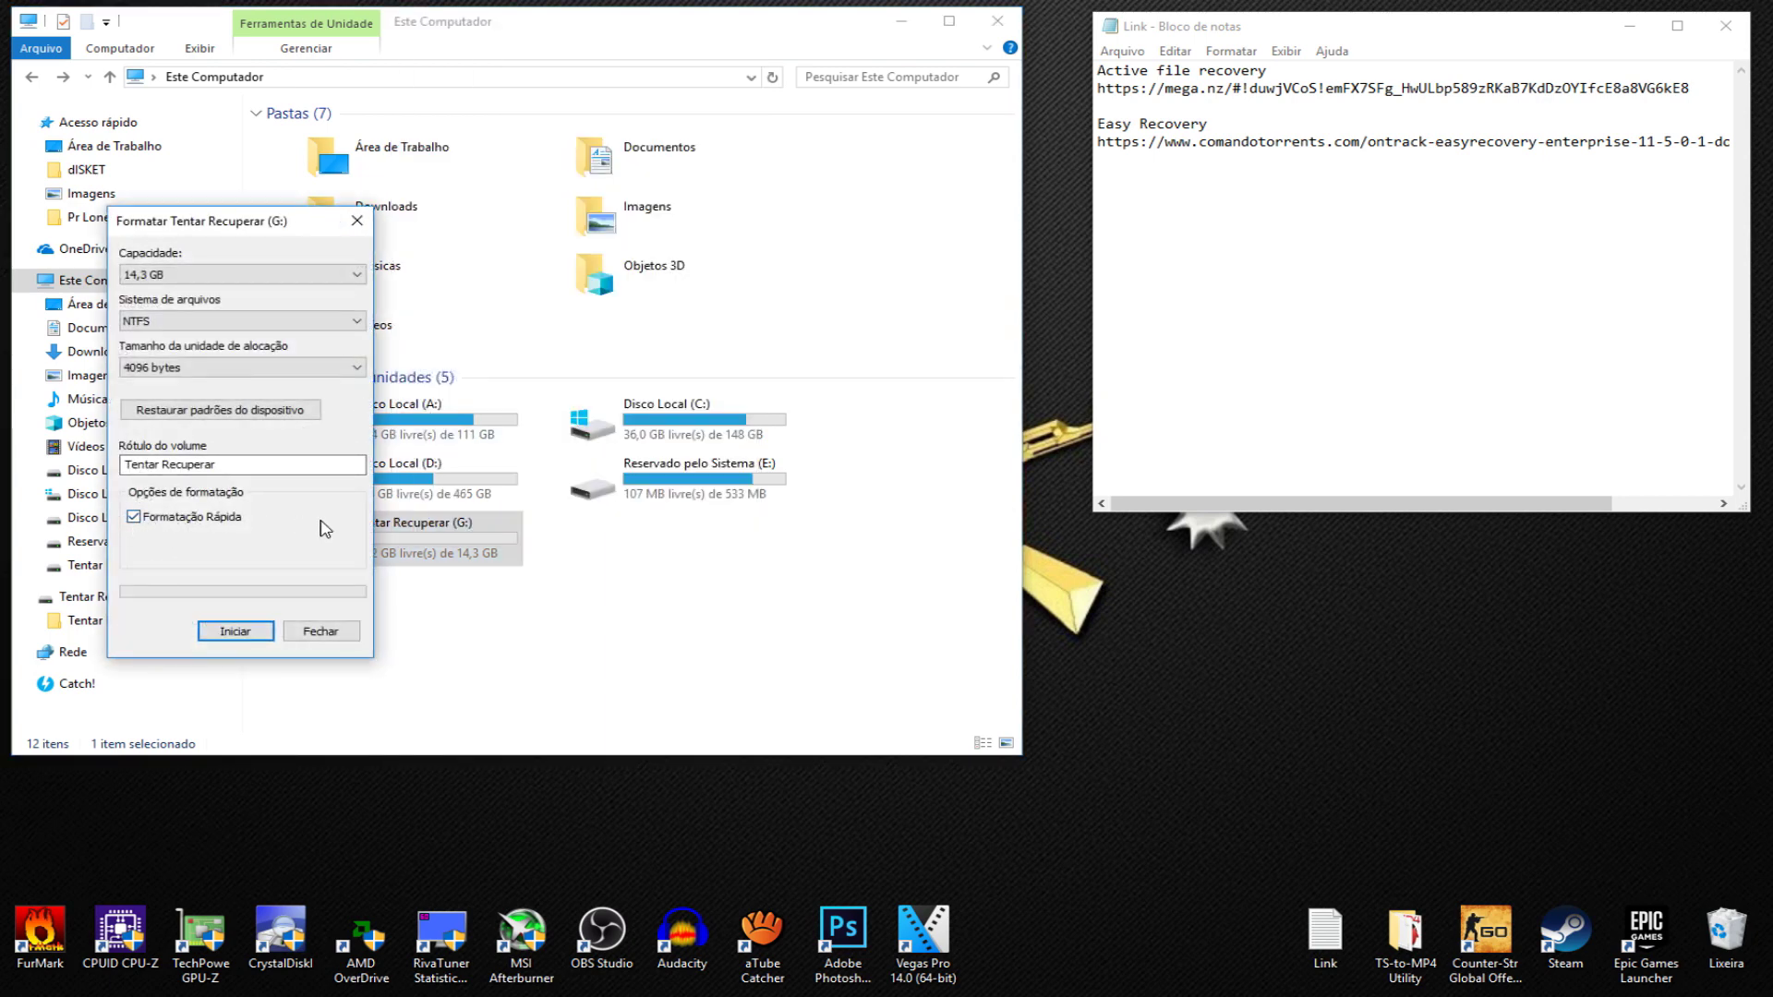
Step: Quick-format drive G:, confirm the data loss, and check that the drive is empty
click(238, 636)
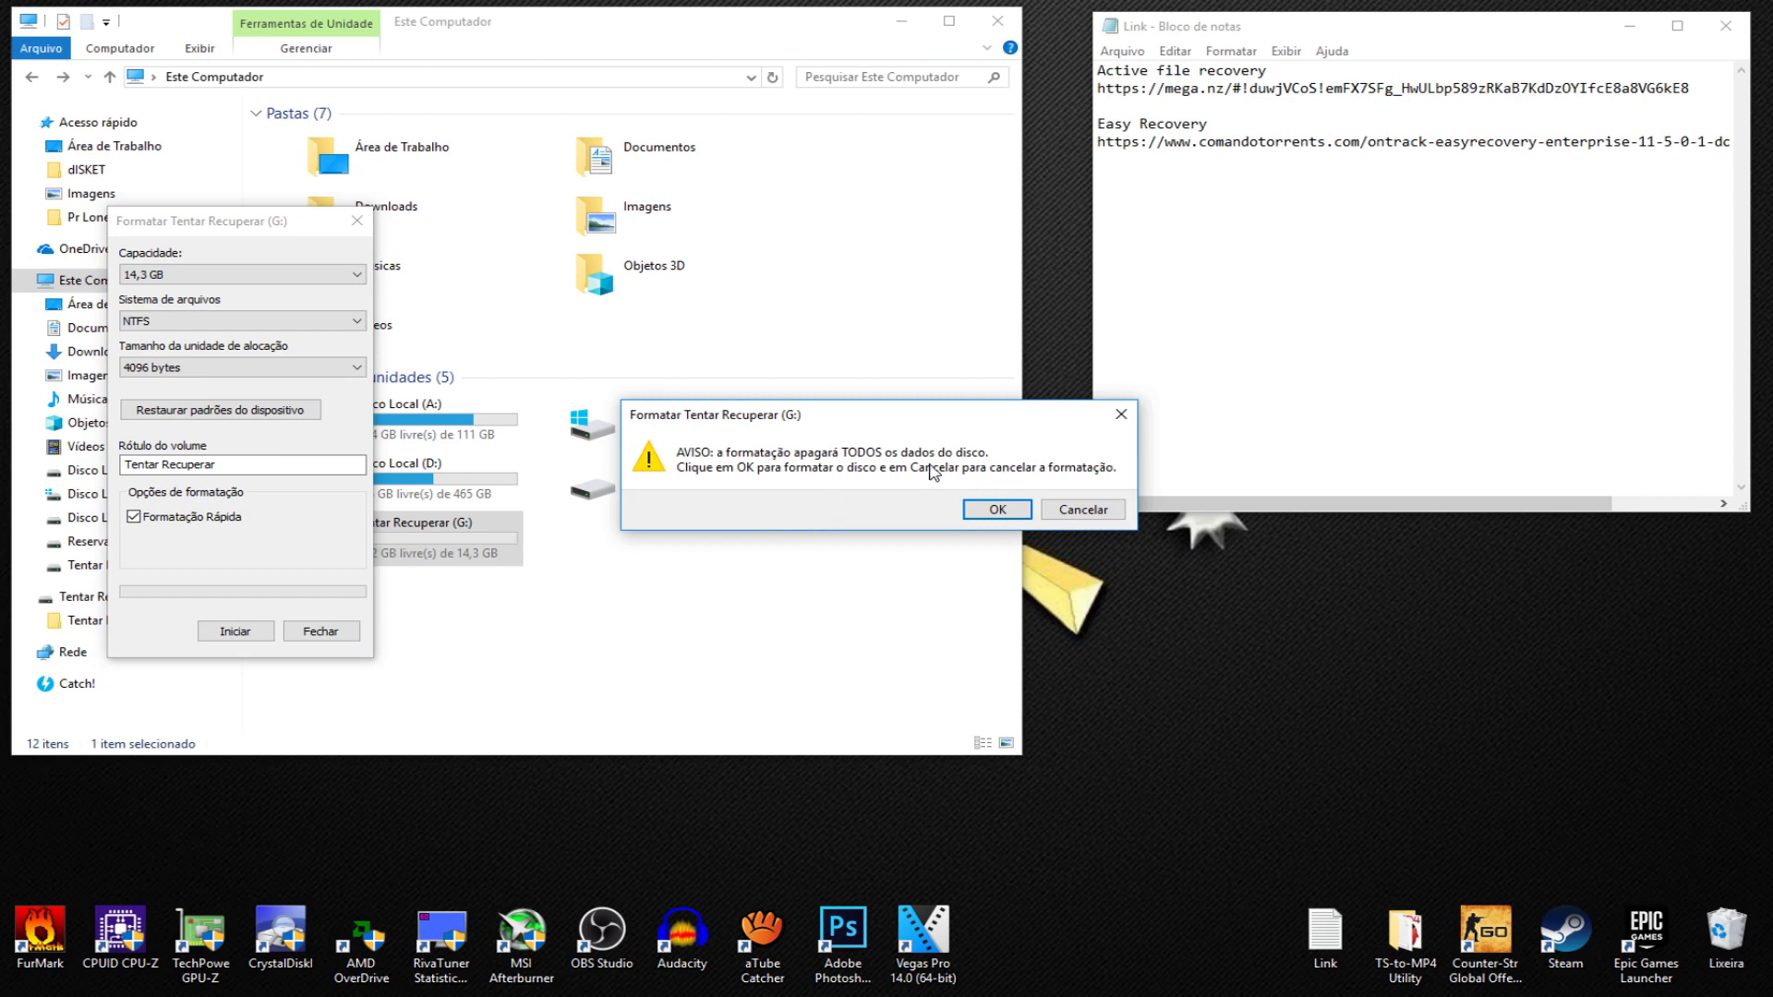
click(993, 510)
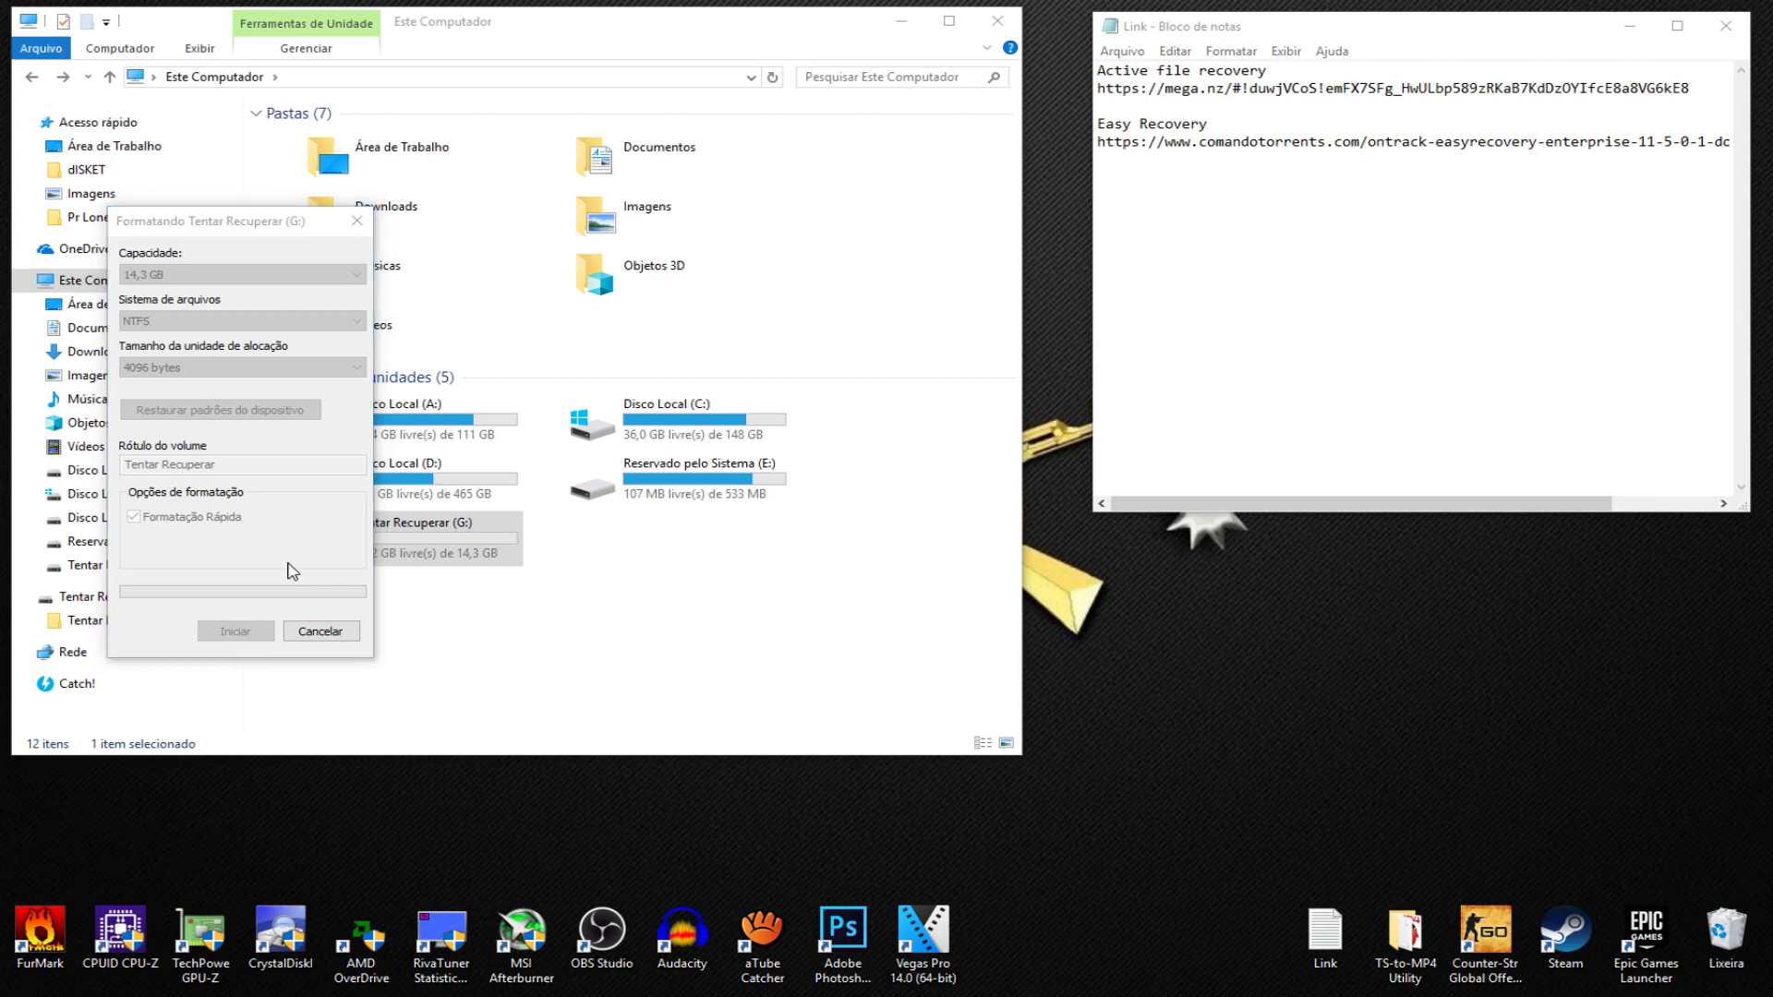
click(1014, 506)
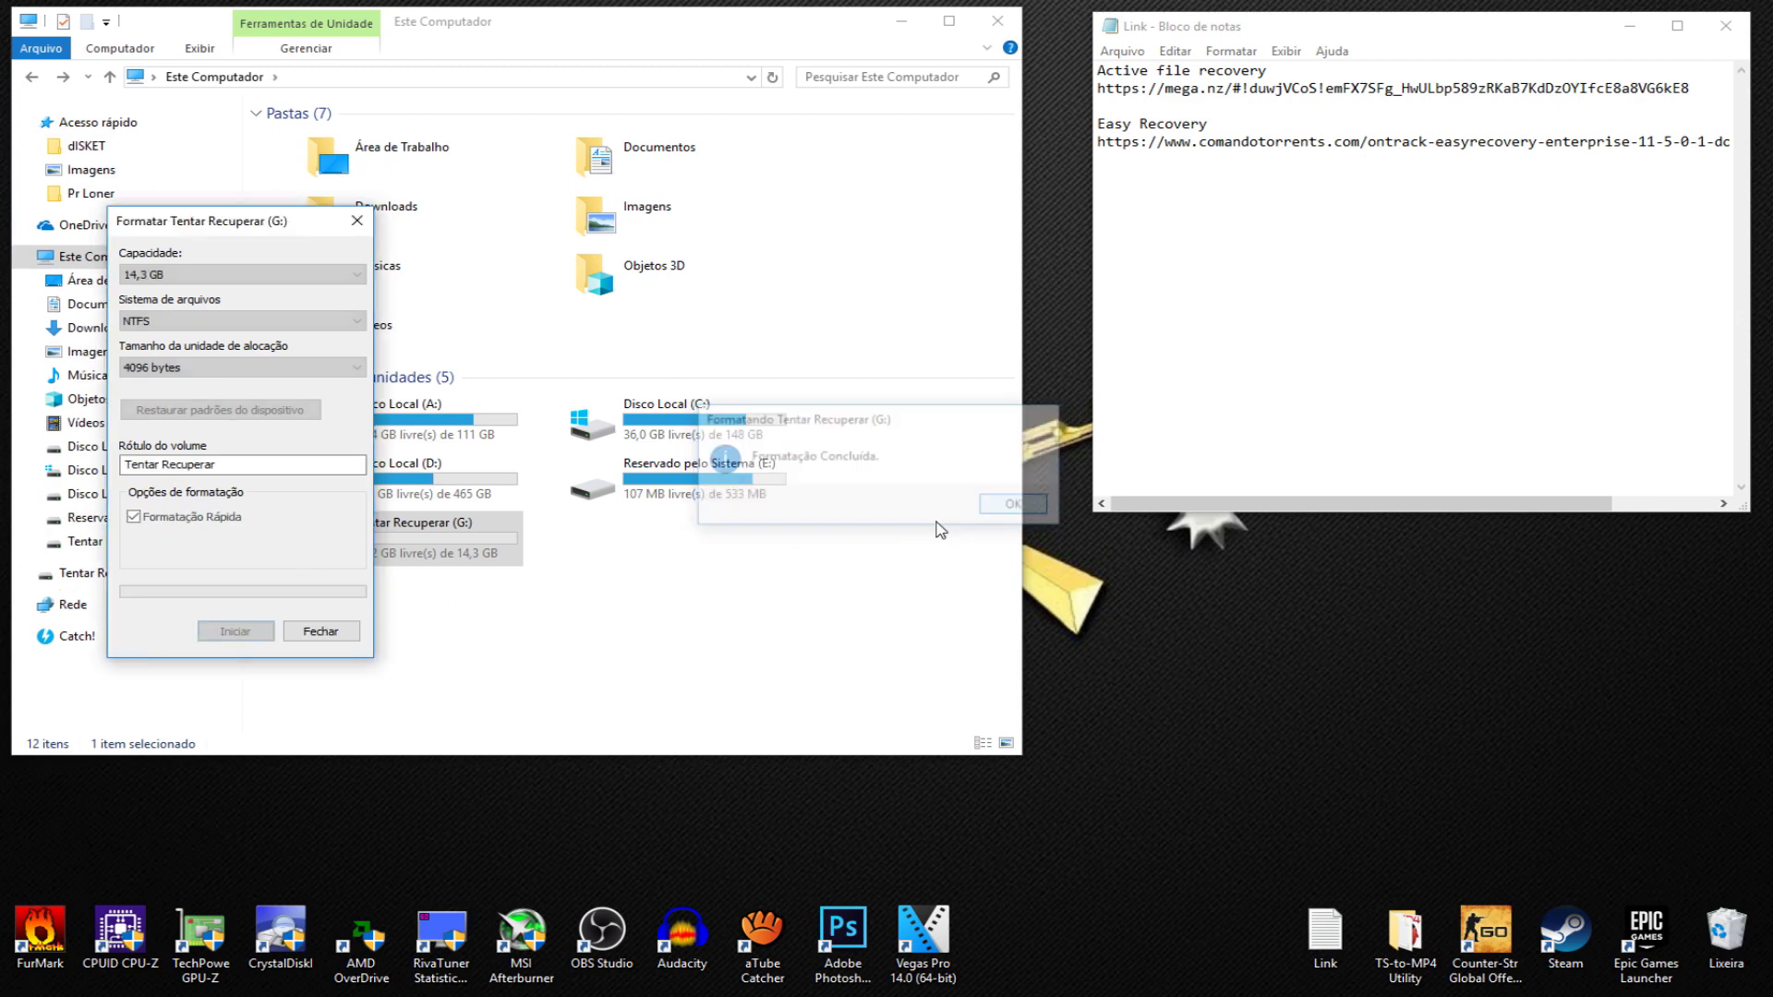
click(320, 631)
double_click(416, 538)
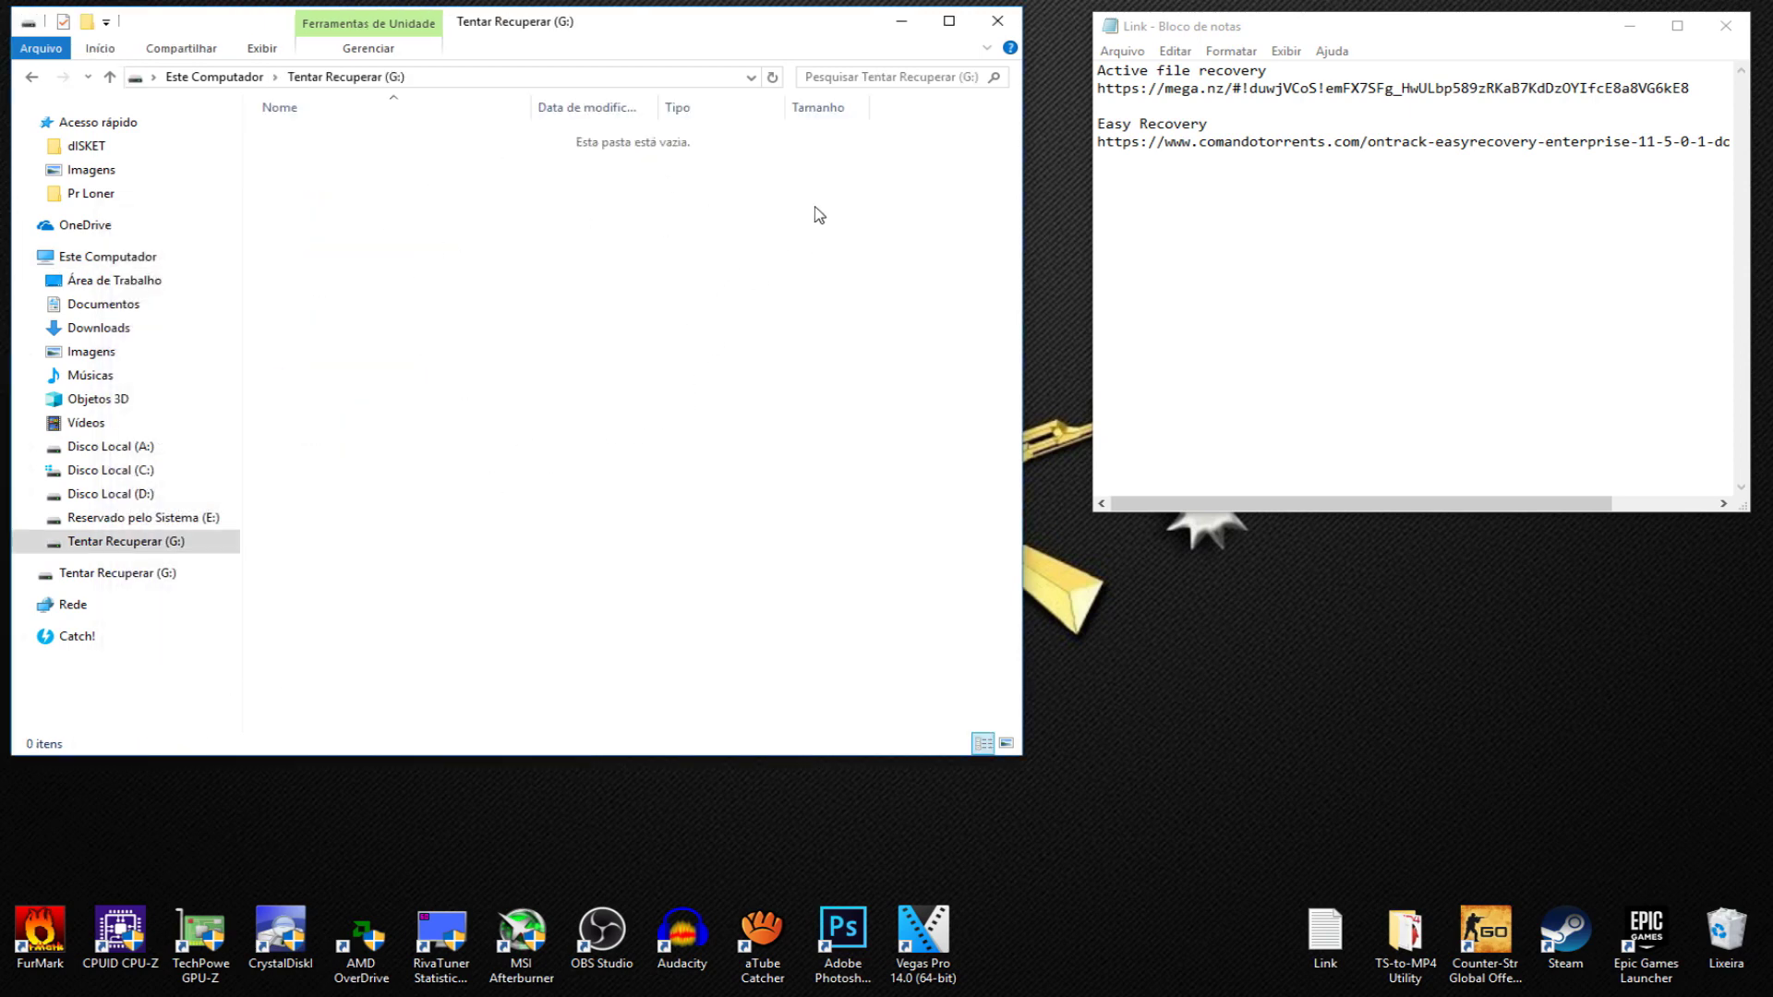
click(997, 20)
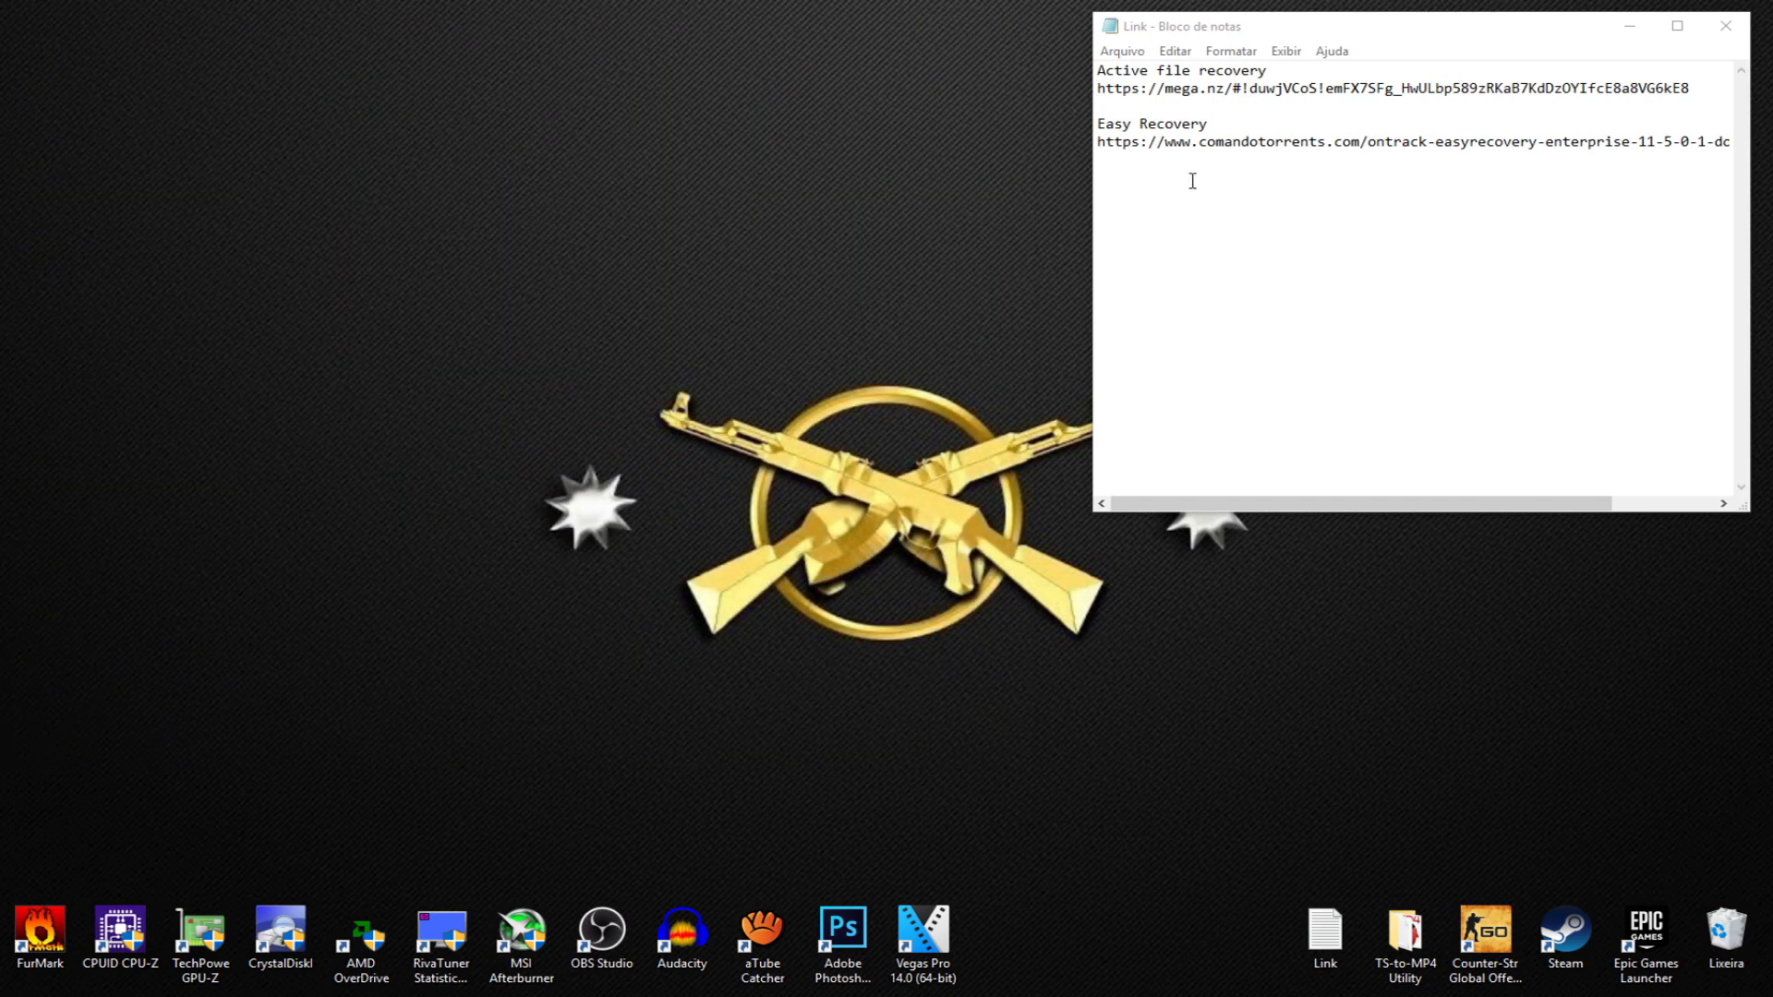
Step: Copy the mega.nz link under Active file recovery from the Link note
drag(1105, 170, 1085, 120)
click(1210, 123)
drag(1209, 123, 1092, 124)
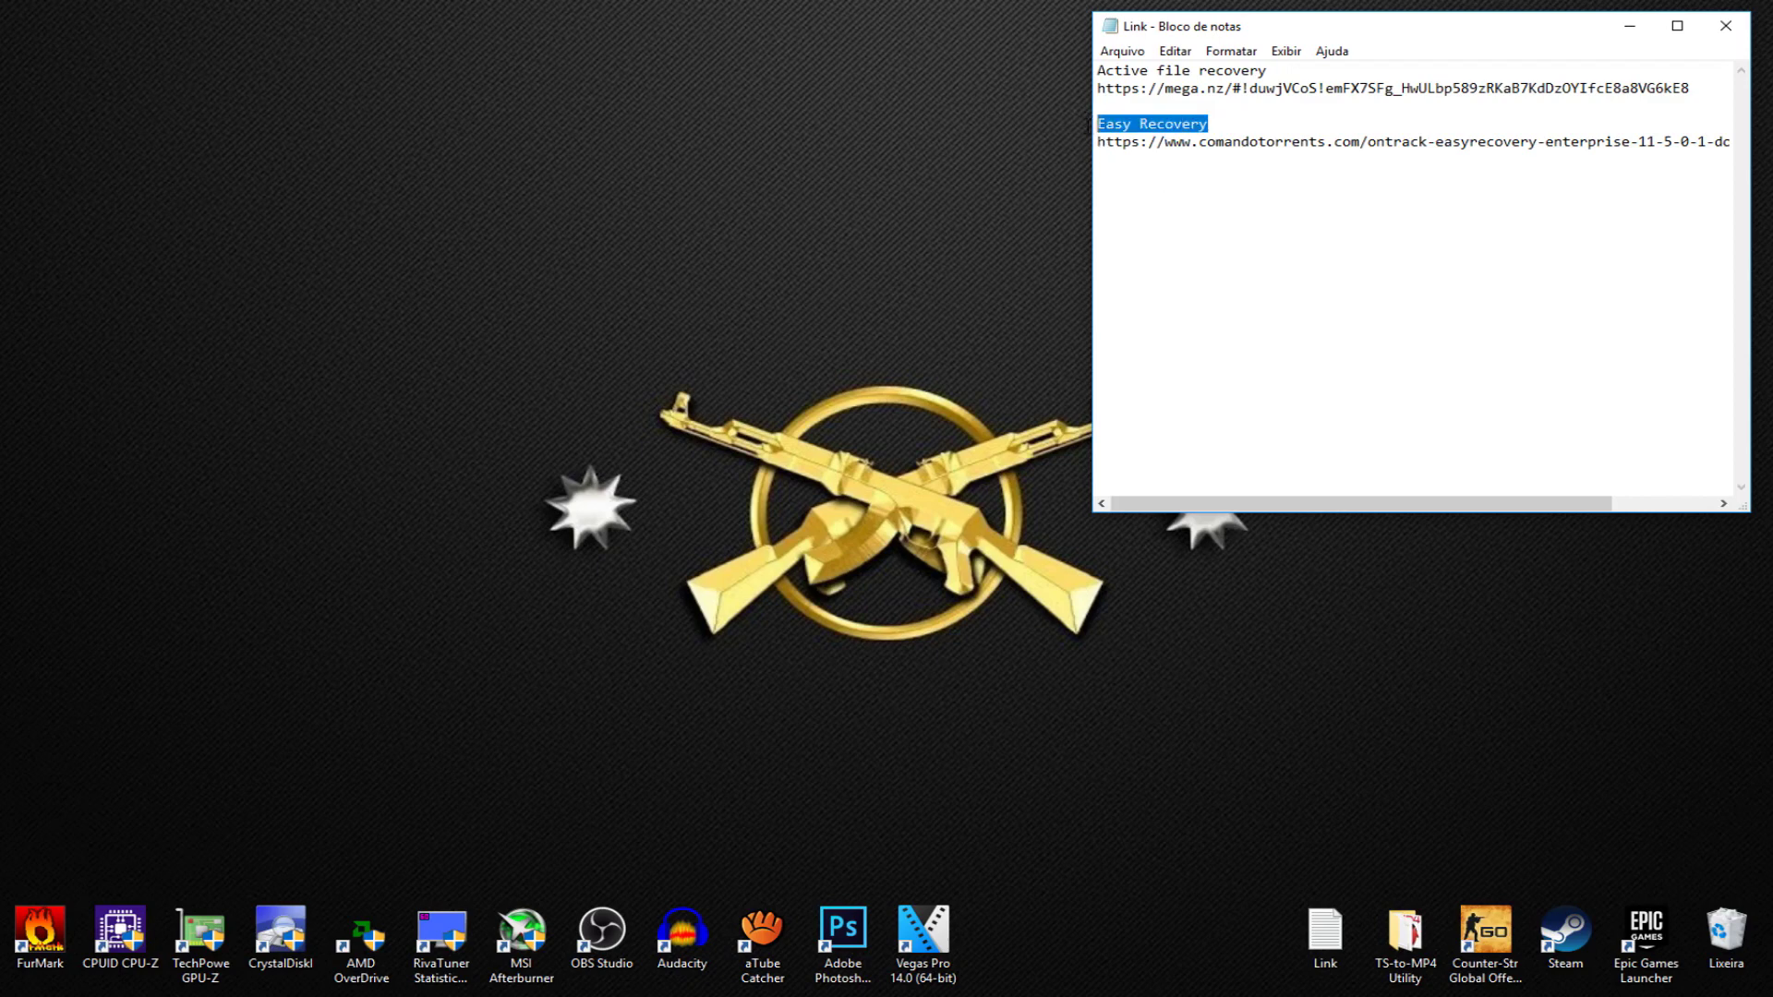
click(1204, 141)
drag(1265, 71, 1696, 90)
click(1140, 123)
right_click(1689, 88)
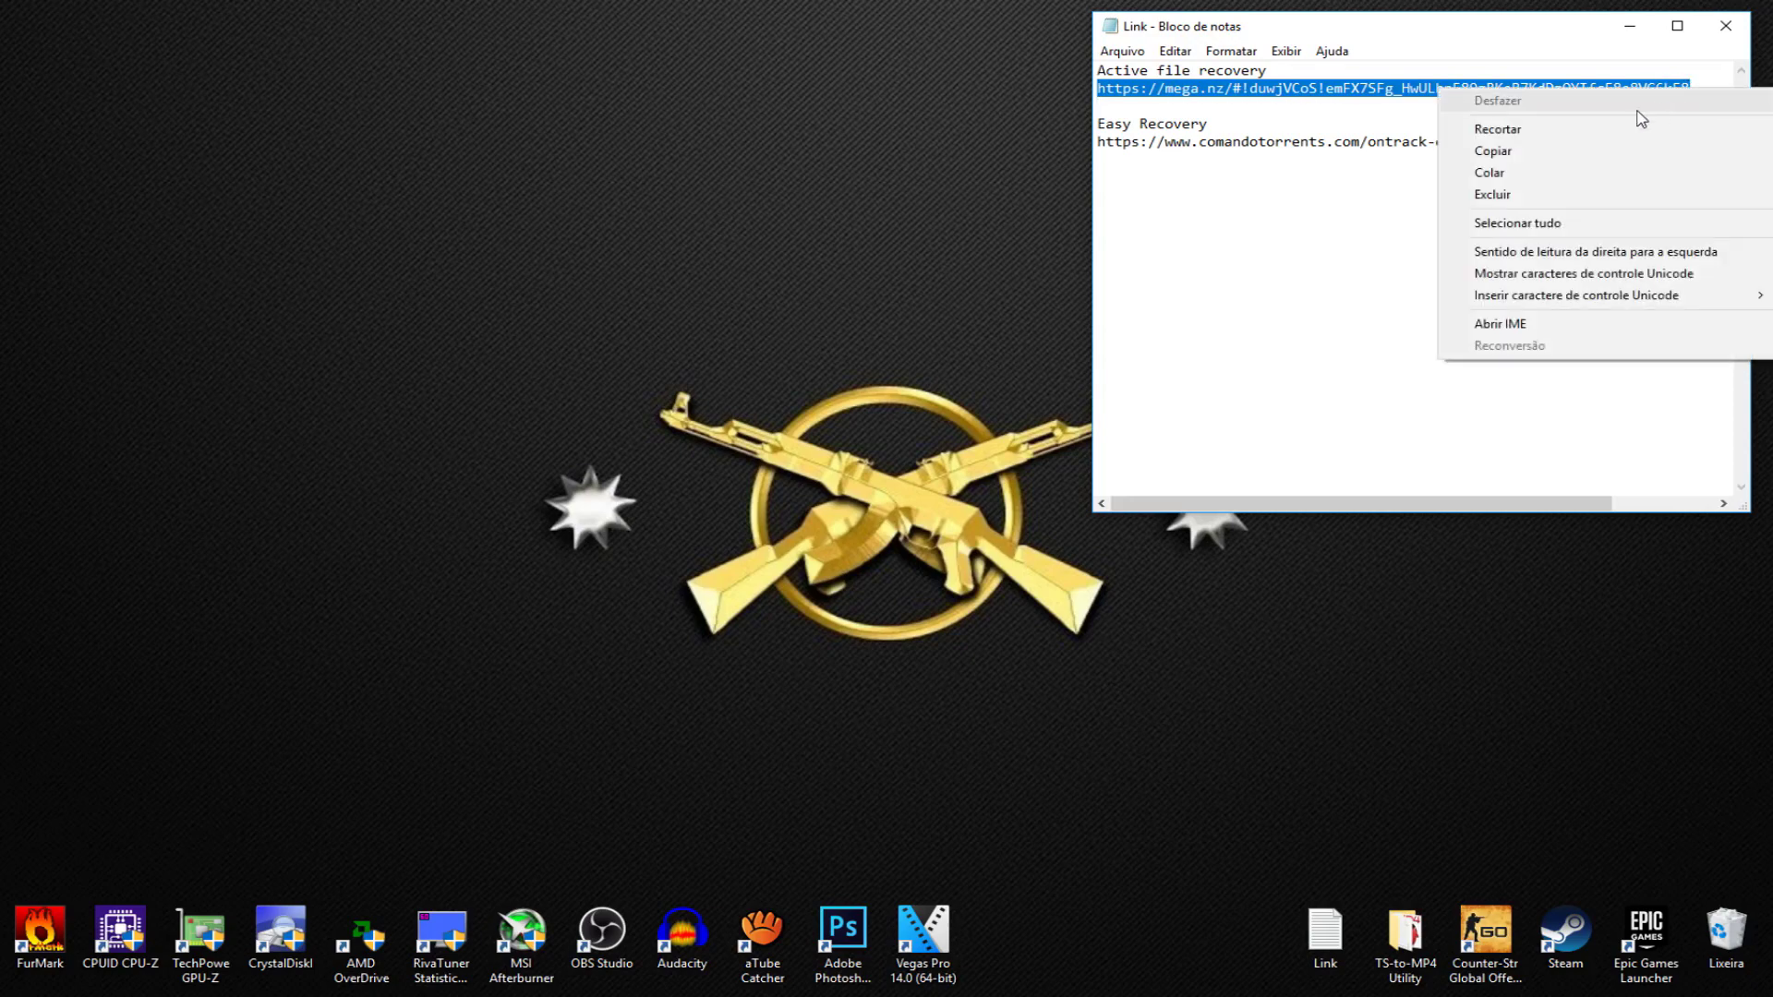
click(1512, 153)
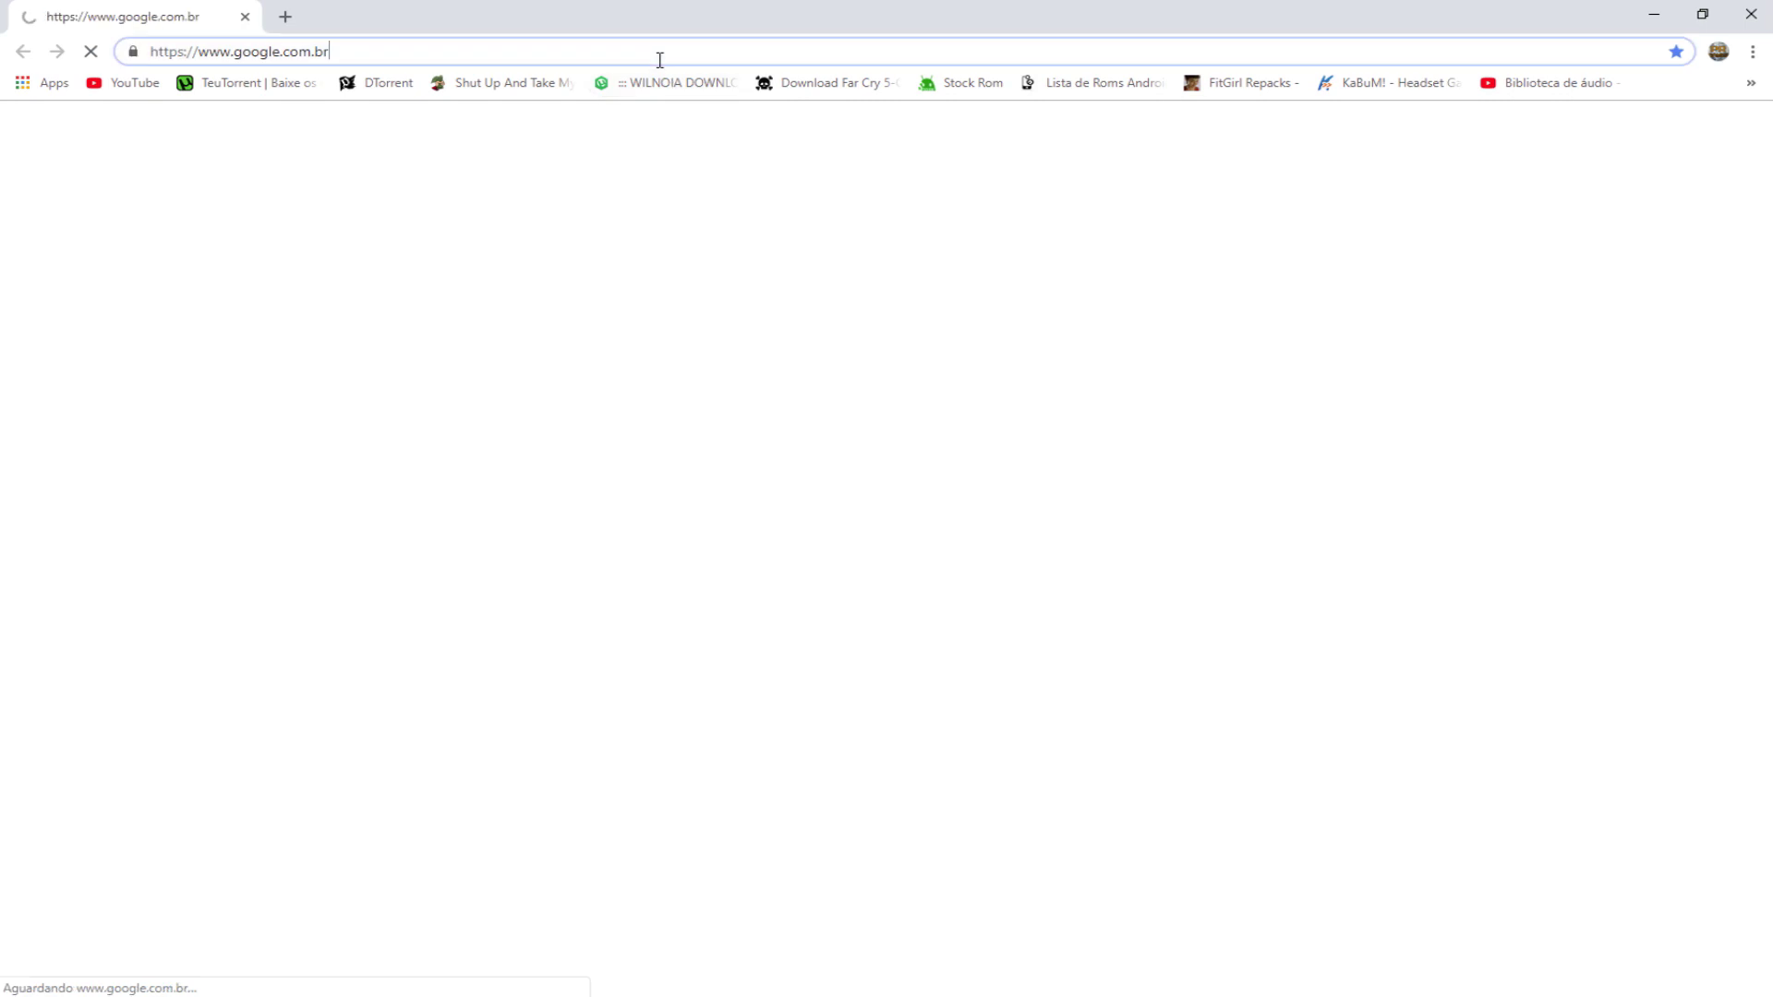
Step: Load the mega.nz link in Chrome, download the 18.7 MB RECUPERA ARQUIVOS .rar, and open it
click(660, 52)
text(https://mega.nz/#!duwjVCoS!emFX7SFg_HwULbp589zRKaB7KdDzOYlfcE8a8VG6kE8)
key(Return)
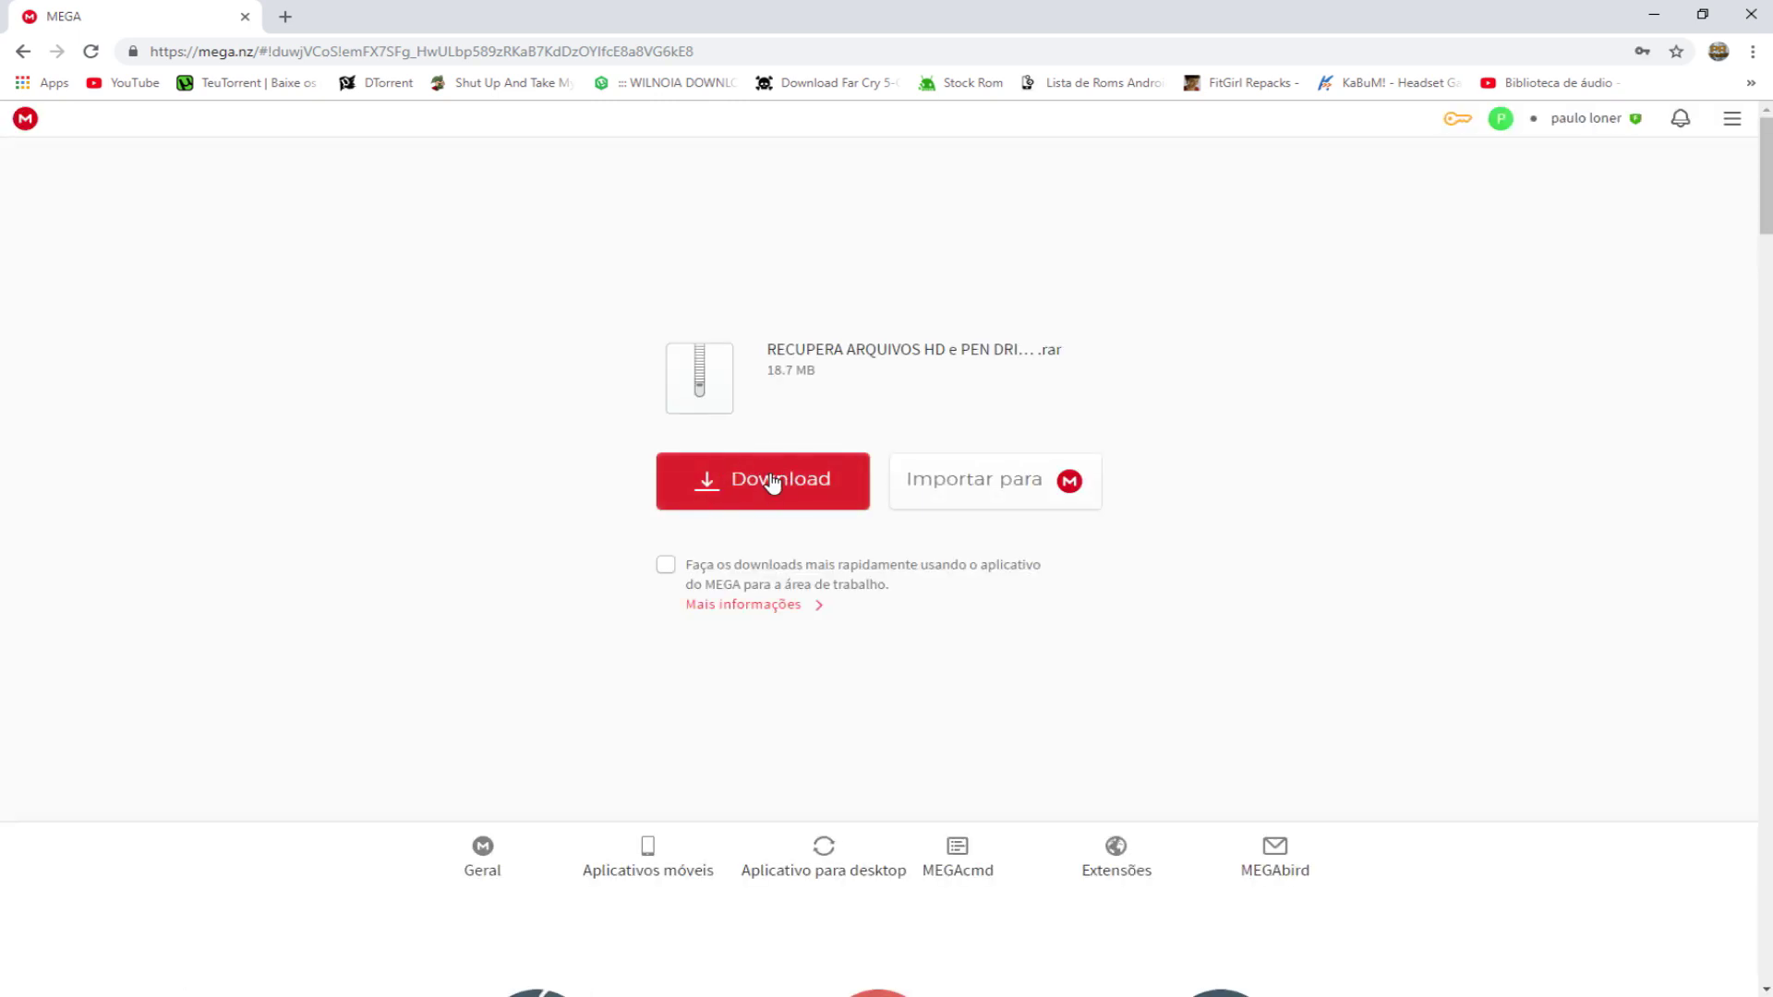
click(772, 482)
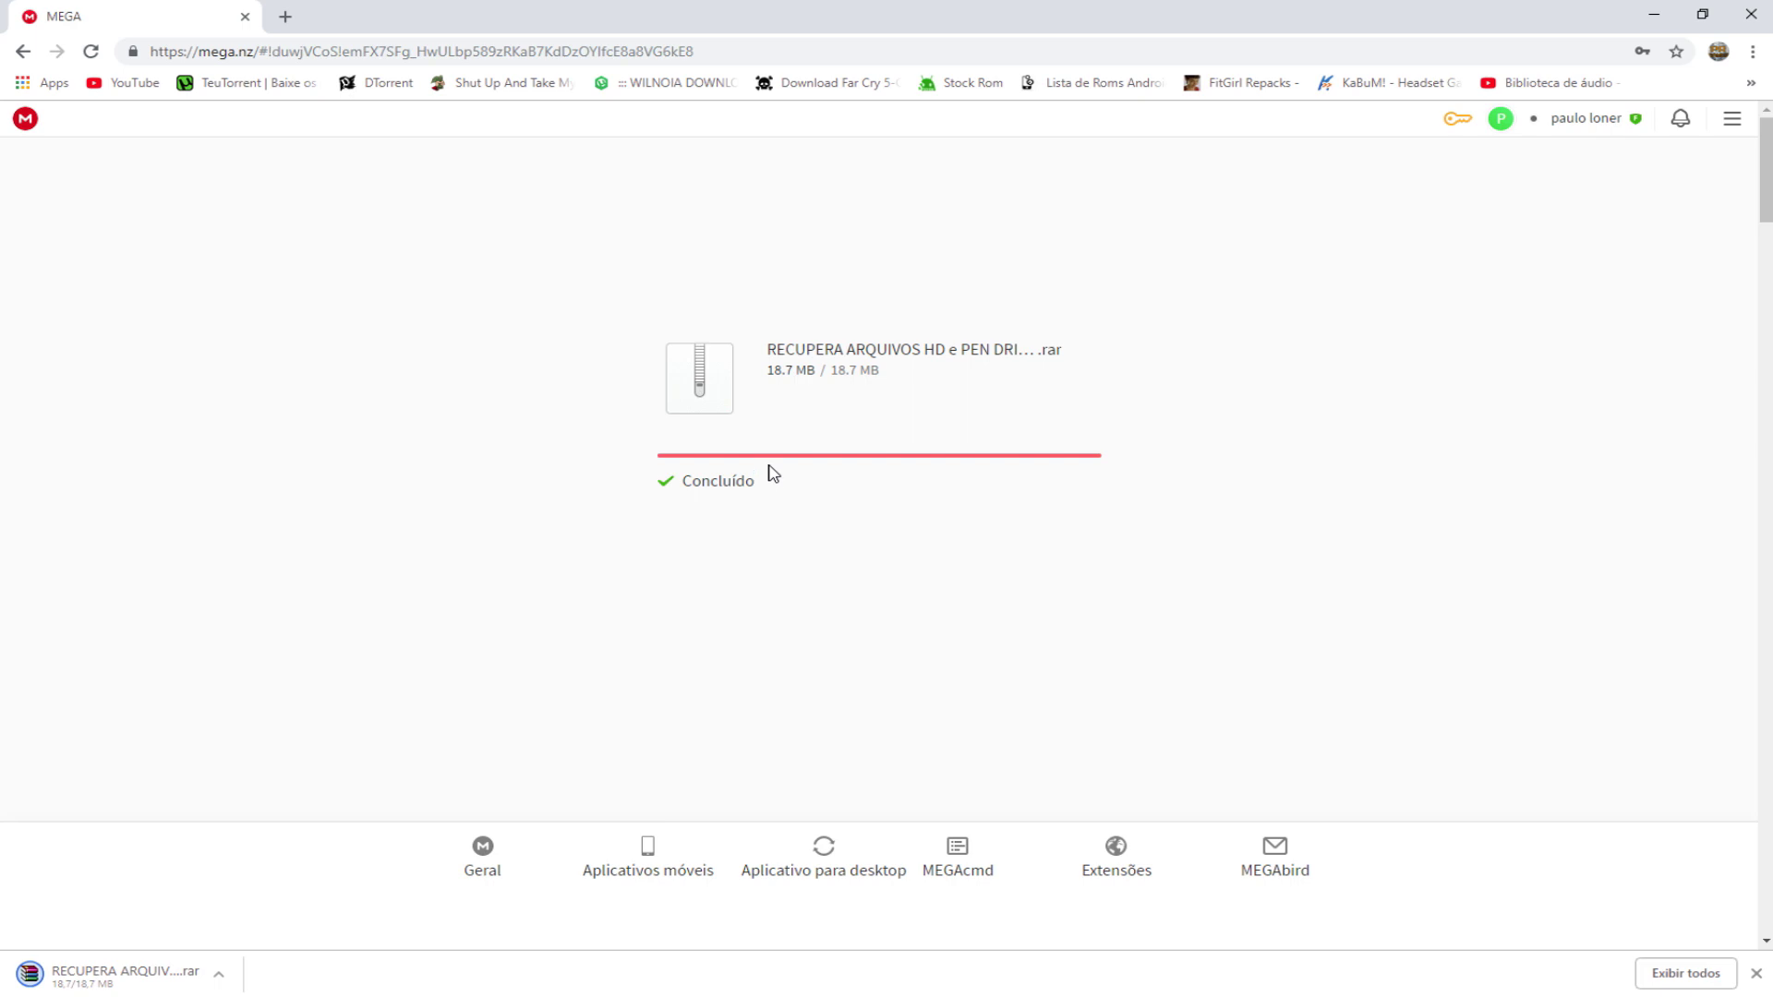
click(125, 981)
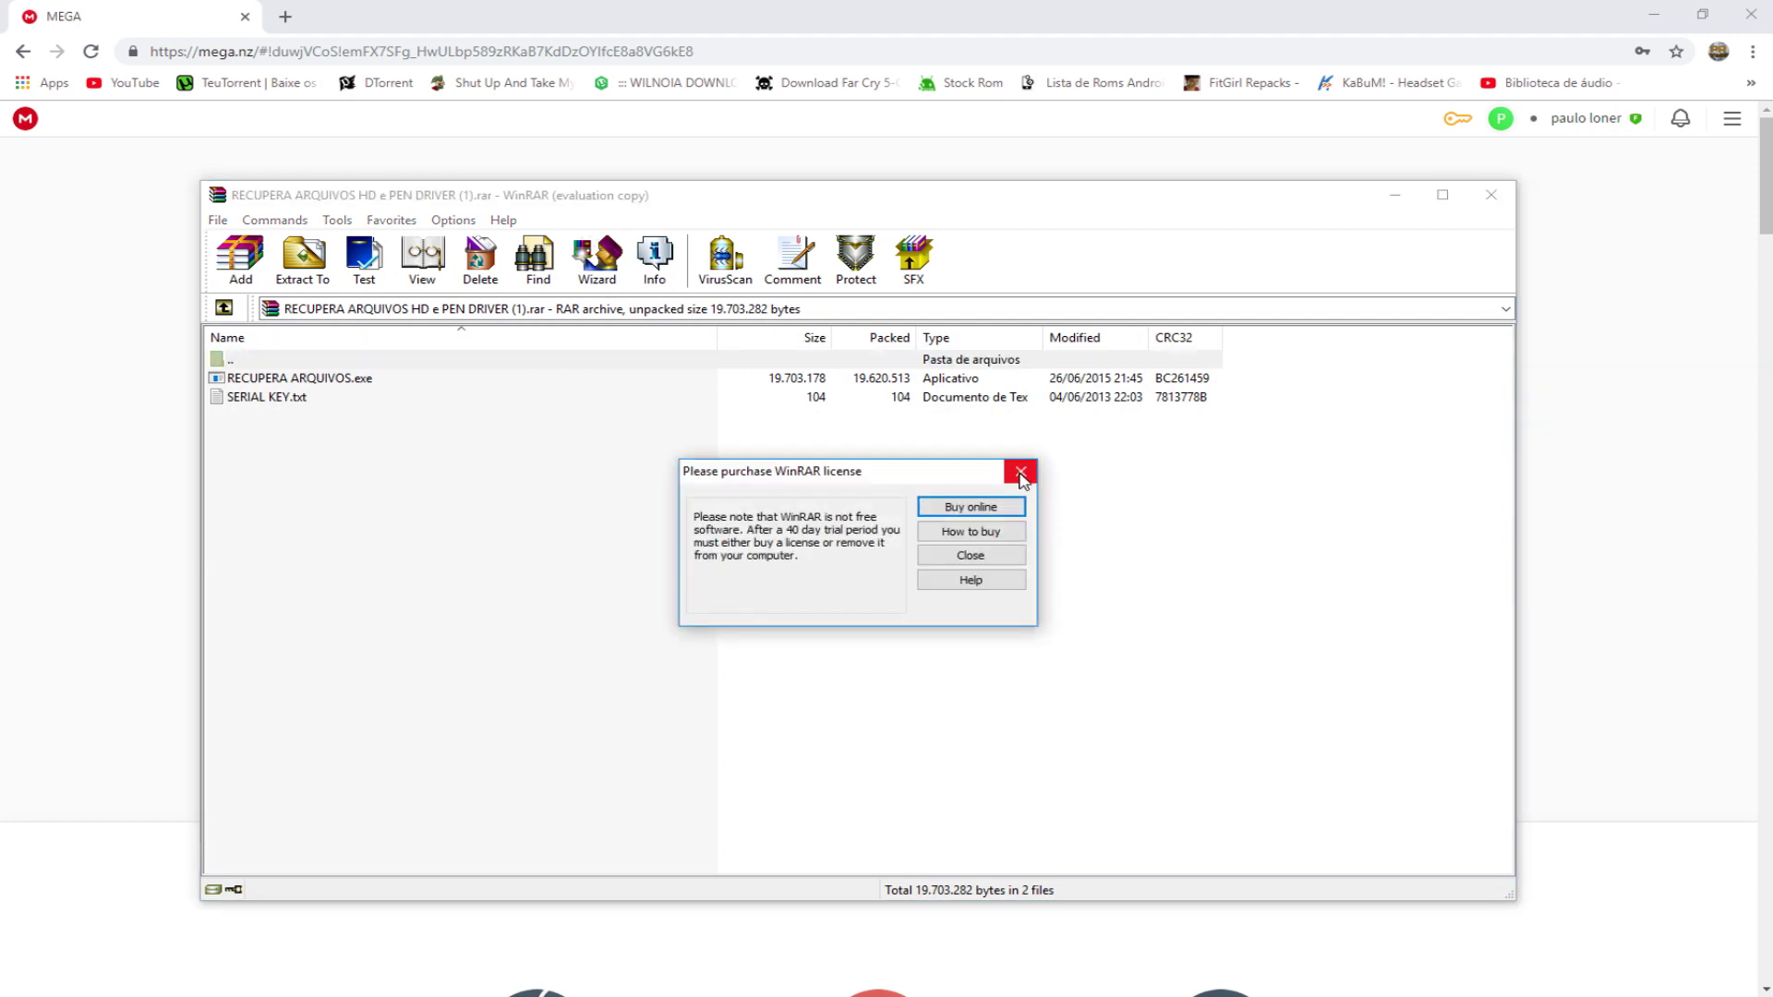
Step: Extract RECUPERA ARQUIVOS.exe and SERIAL KEY.txt to the desktop, then close WinRAR and the link note
click(1021, 475)
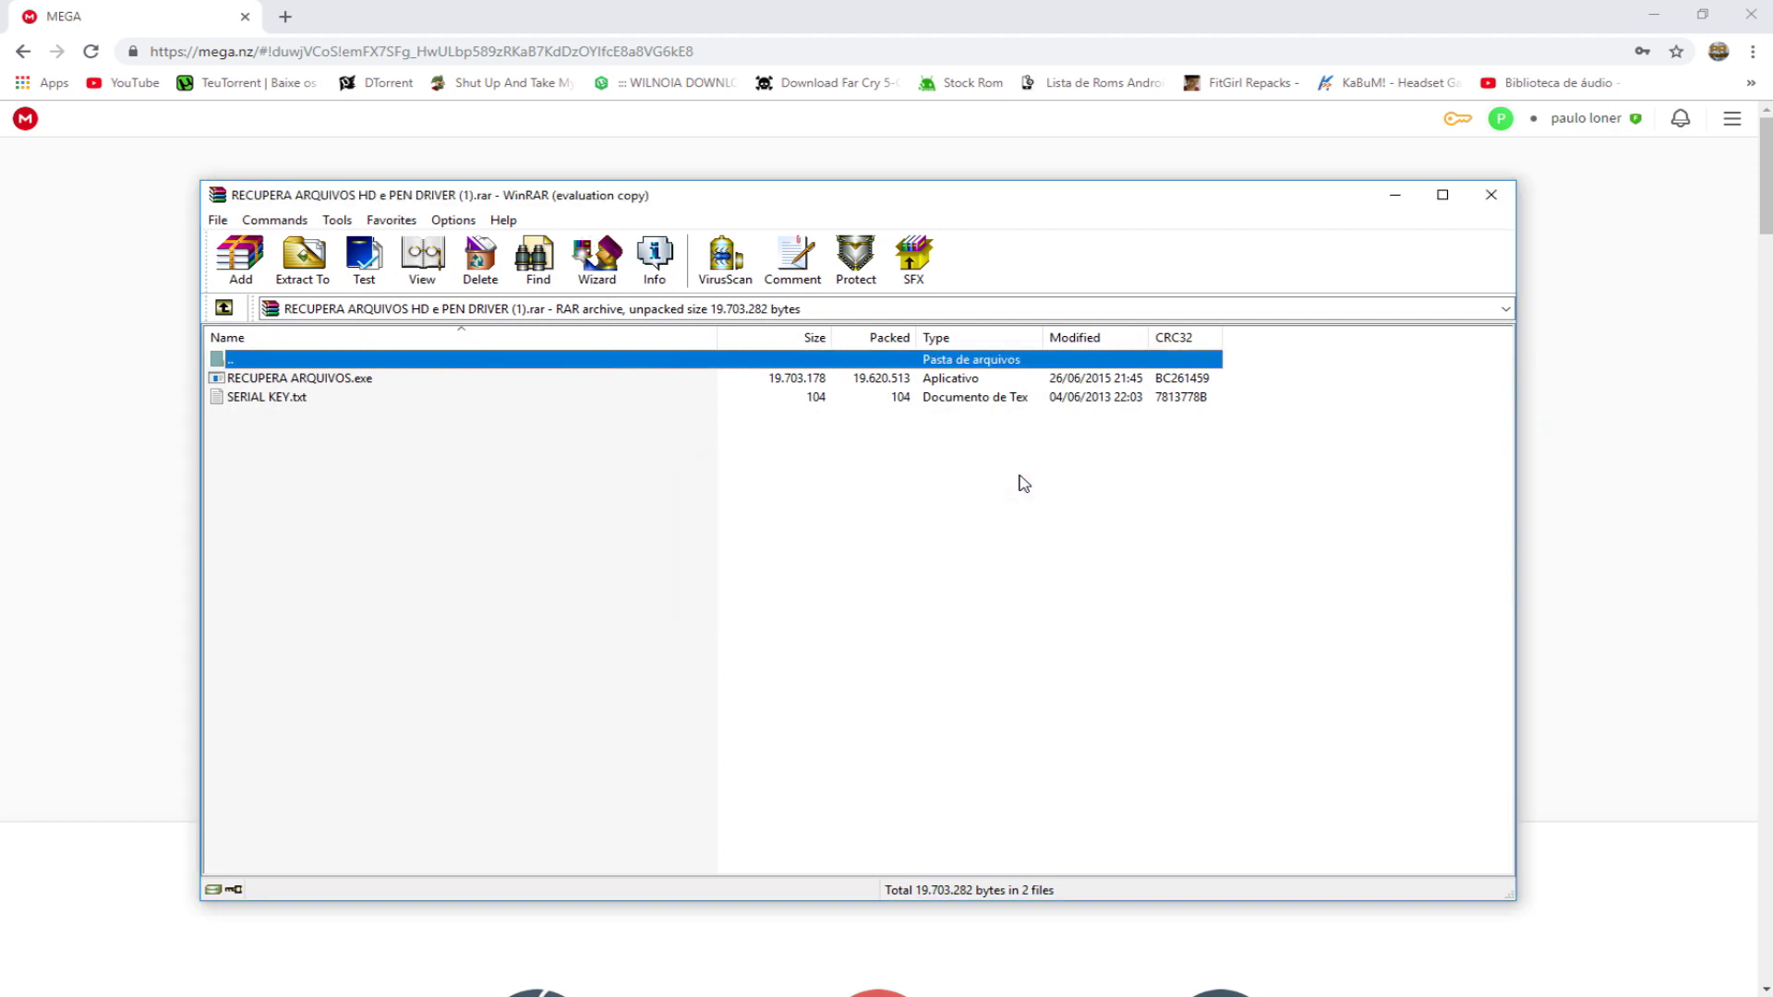
click(1750, 13)
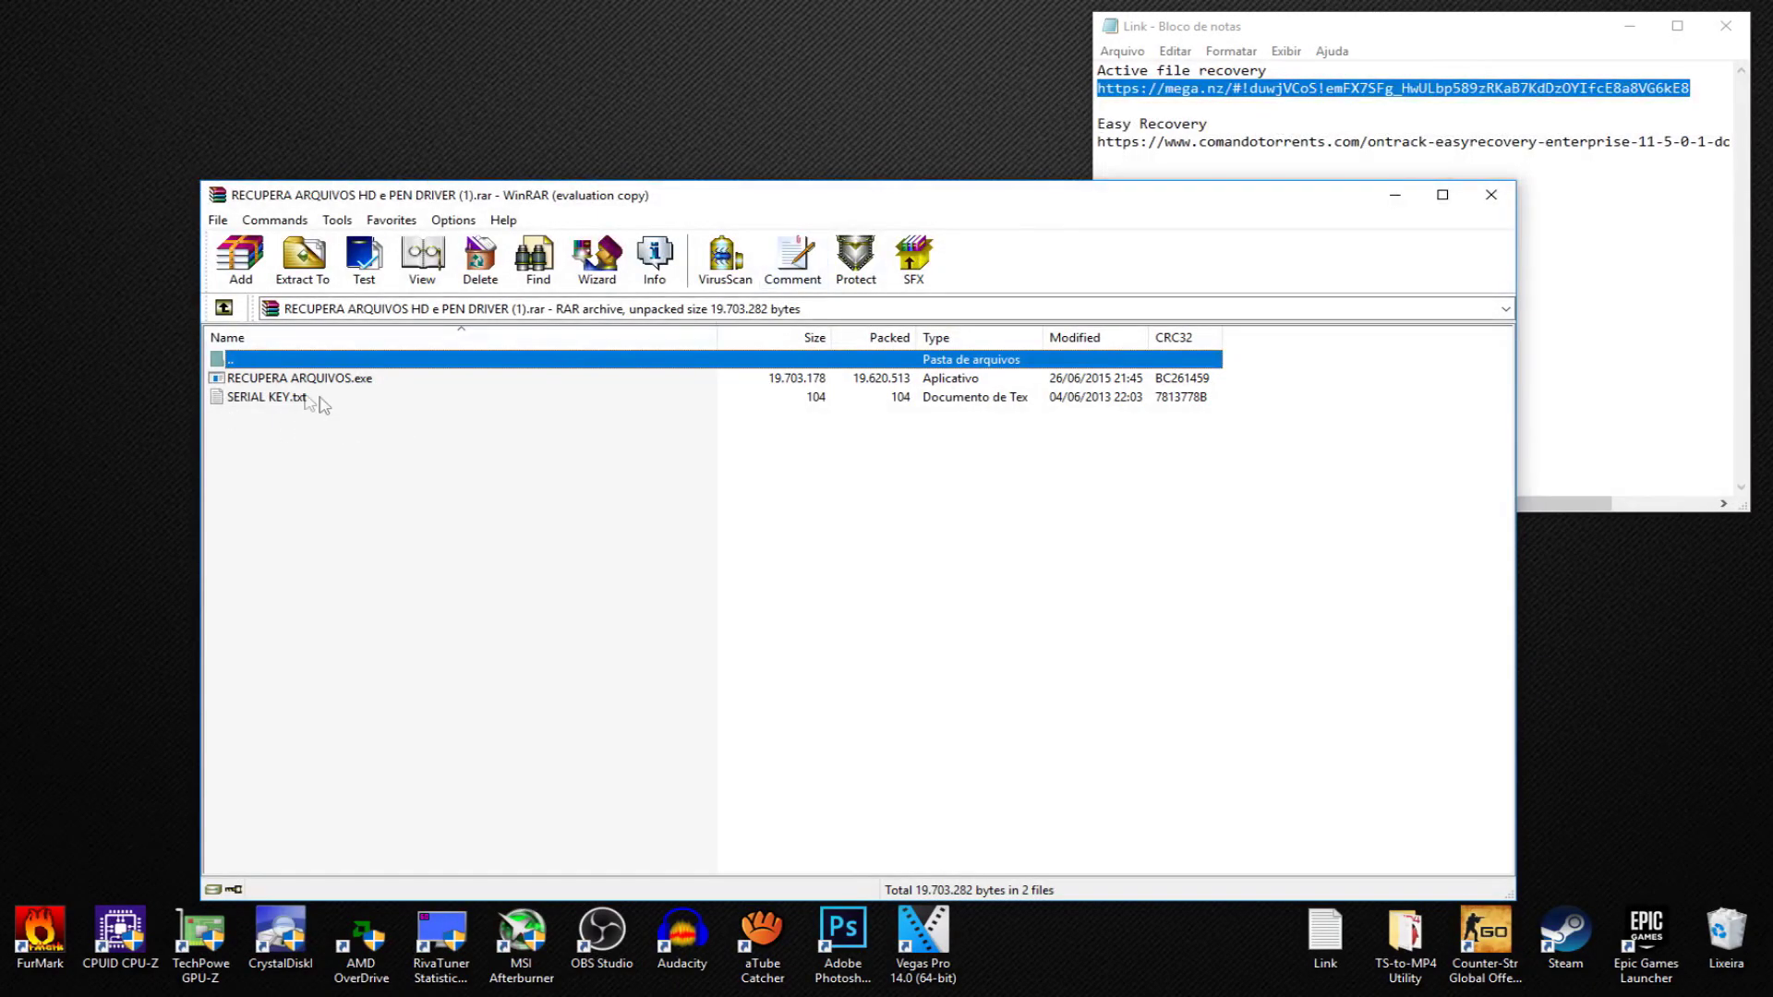
drag(265, 422, 418, 388)
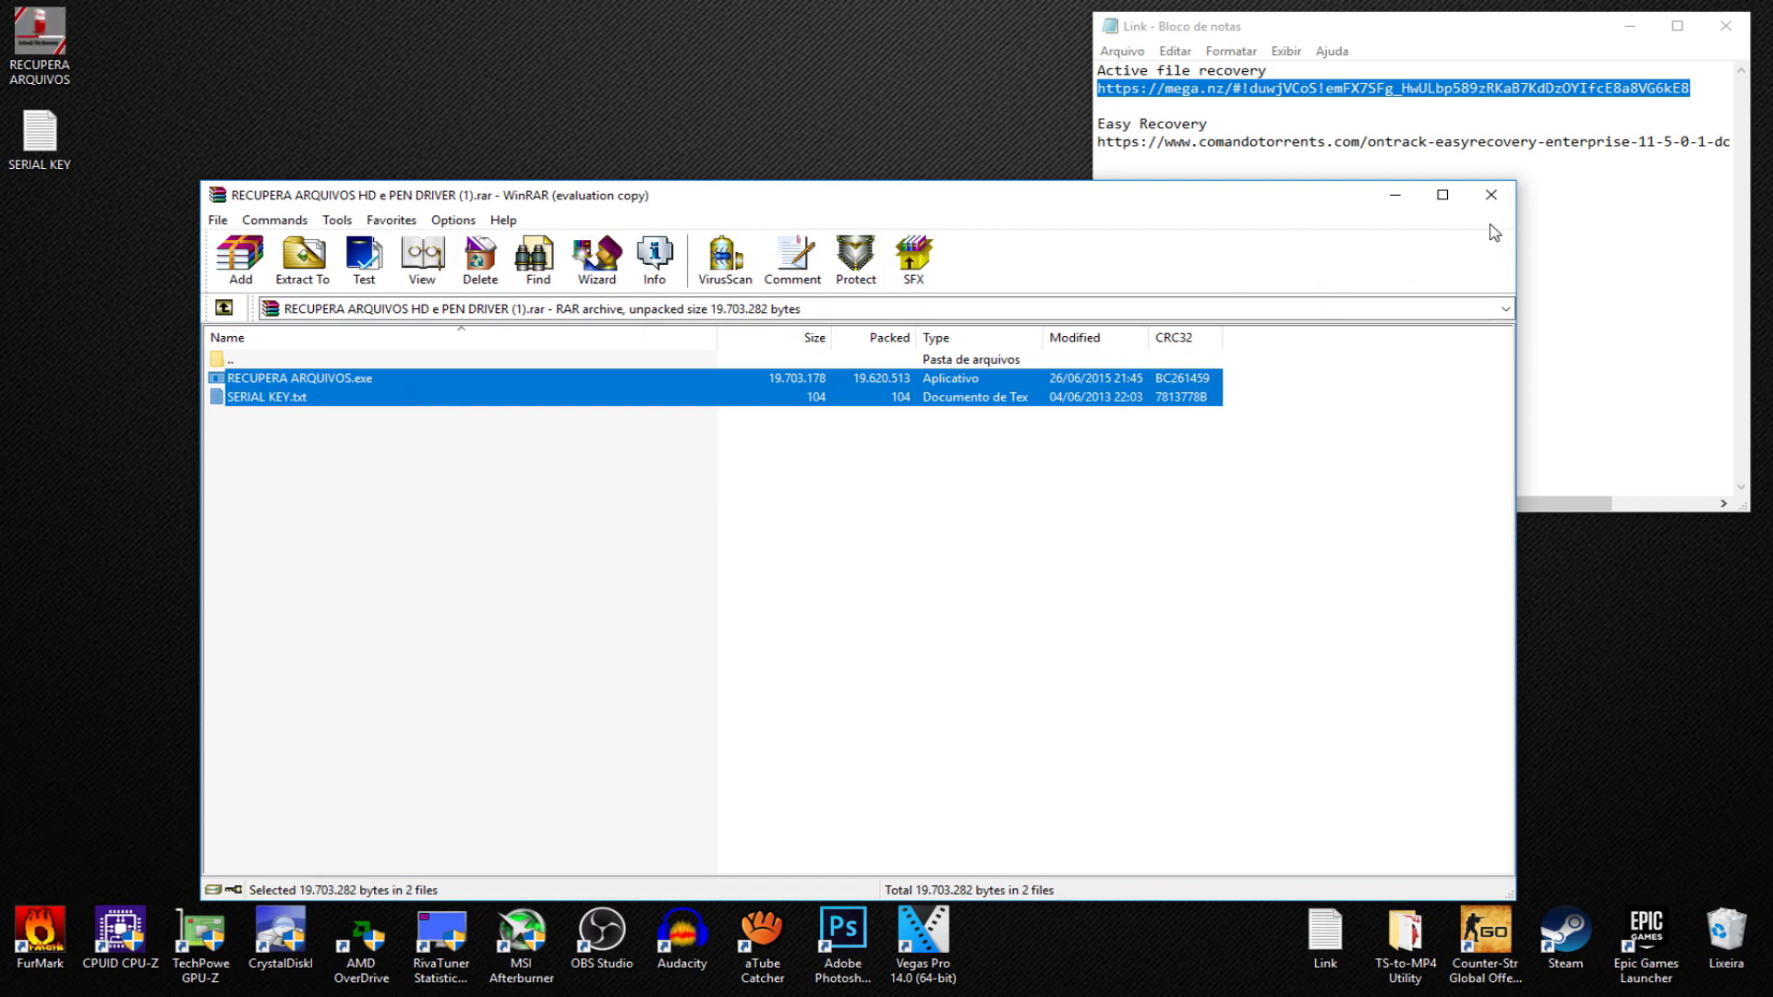
click(1489, 195)
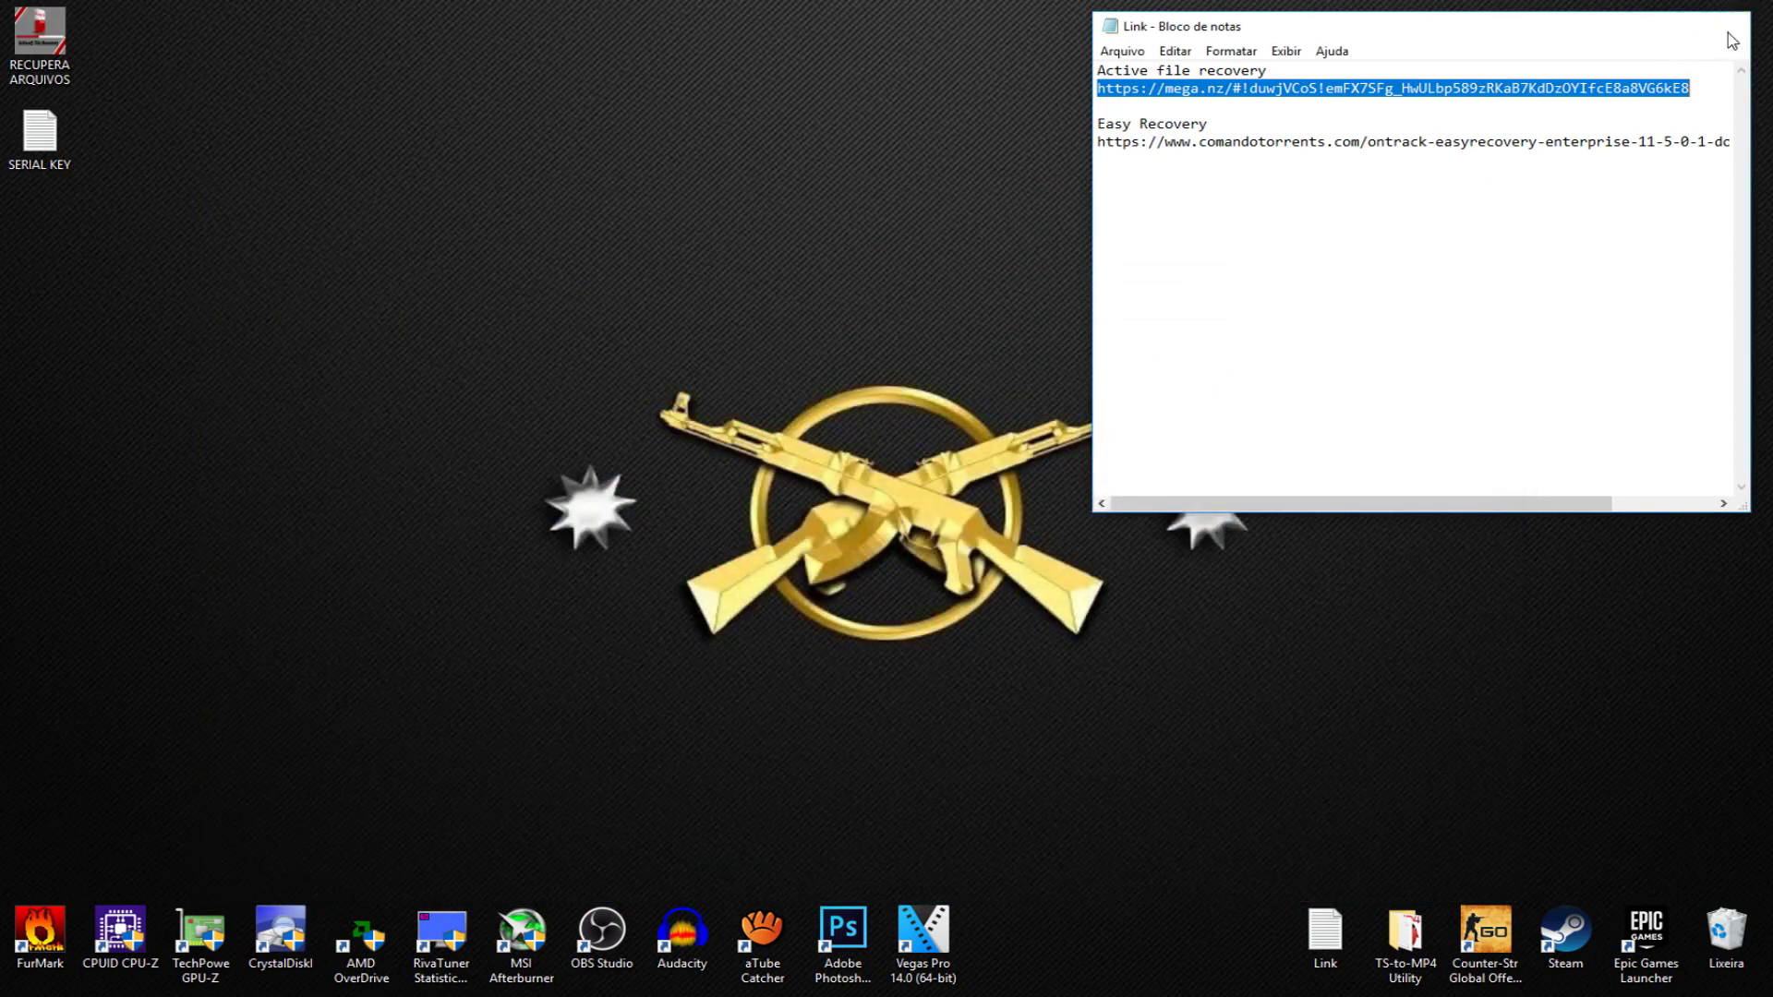
click(1724, 26)
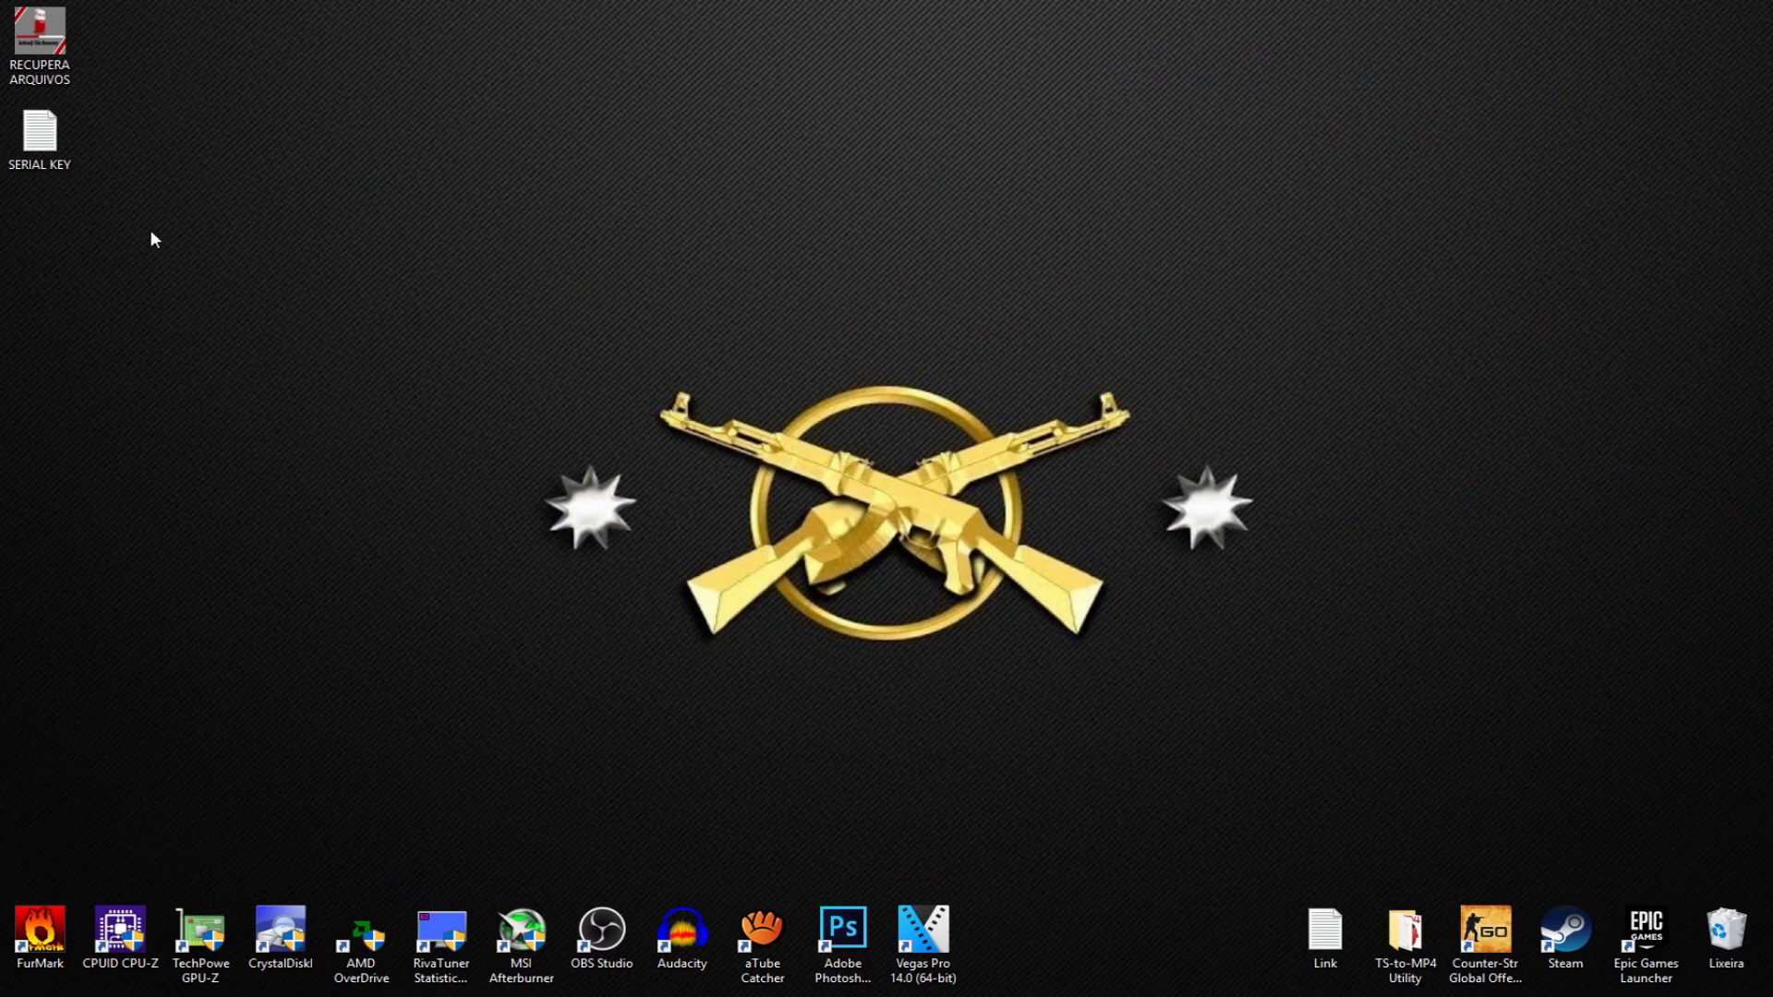
Step: Launch RECUPERA ARQUIVOS and select the SanDisk Cruzer Blade USB drive with its Tentar Recuperar (G:) volume
double_click(39, 28)
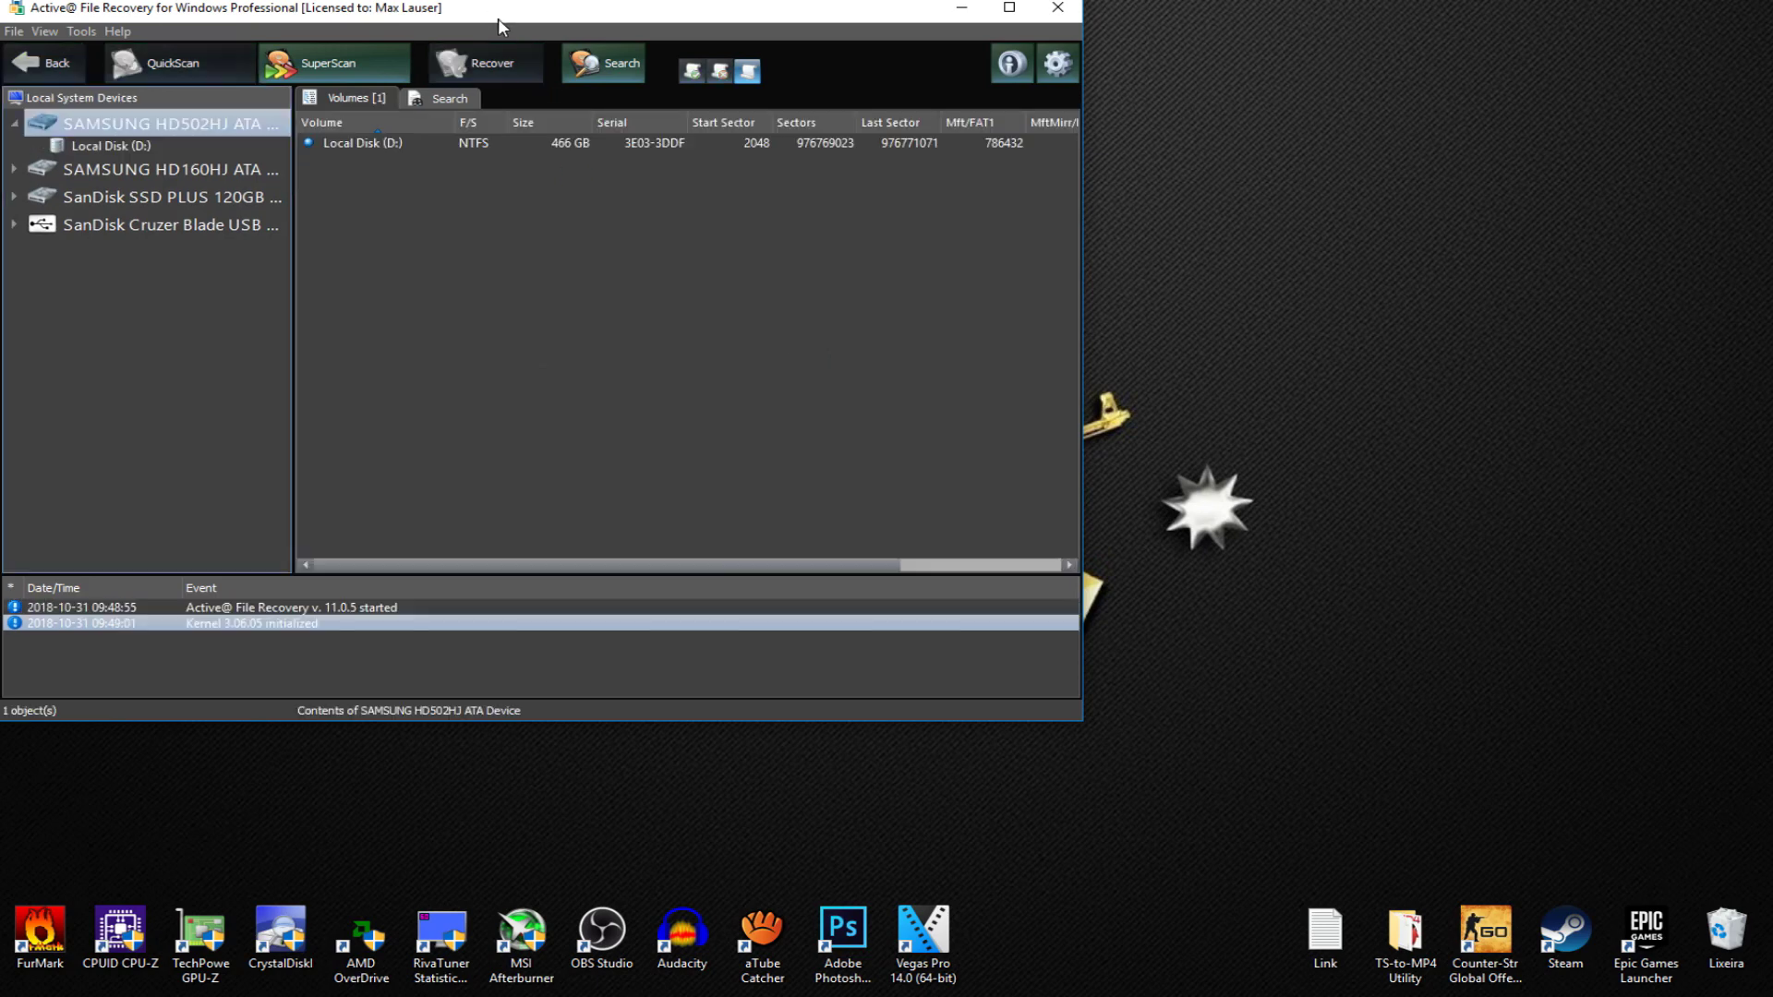
drag(497, 18, 523, 26)
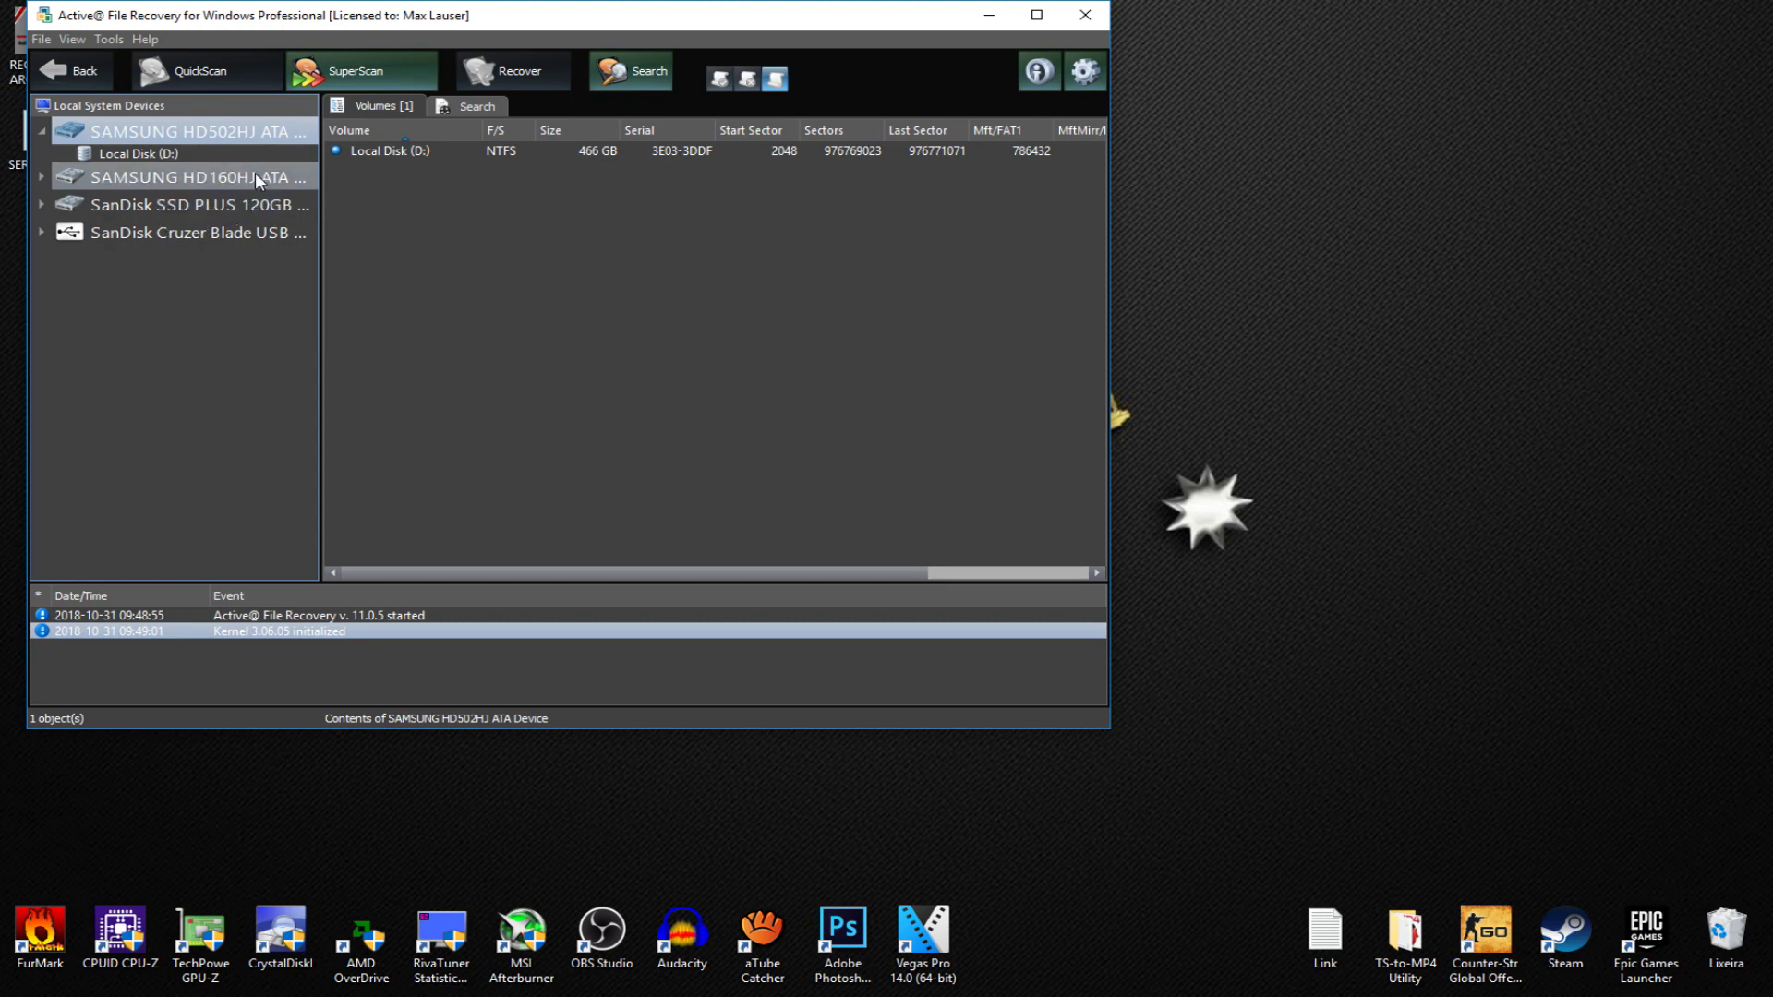
click(227, 233)
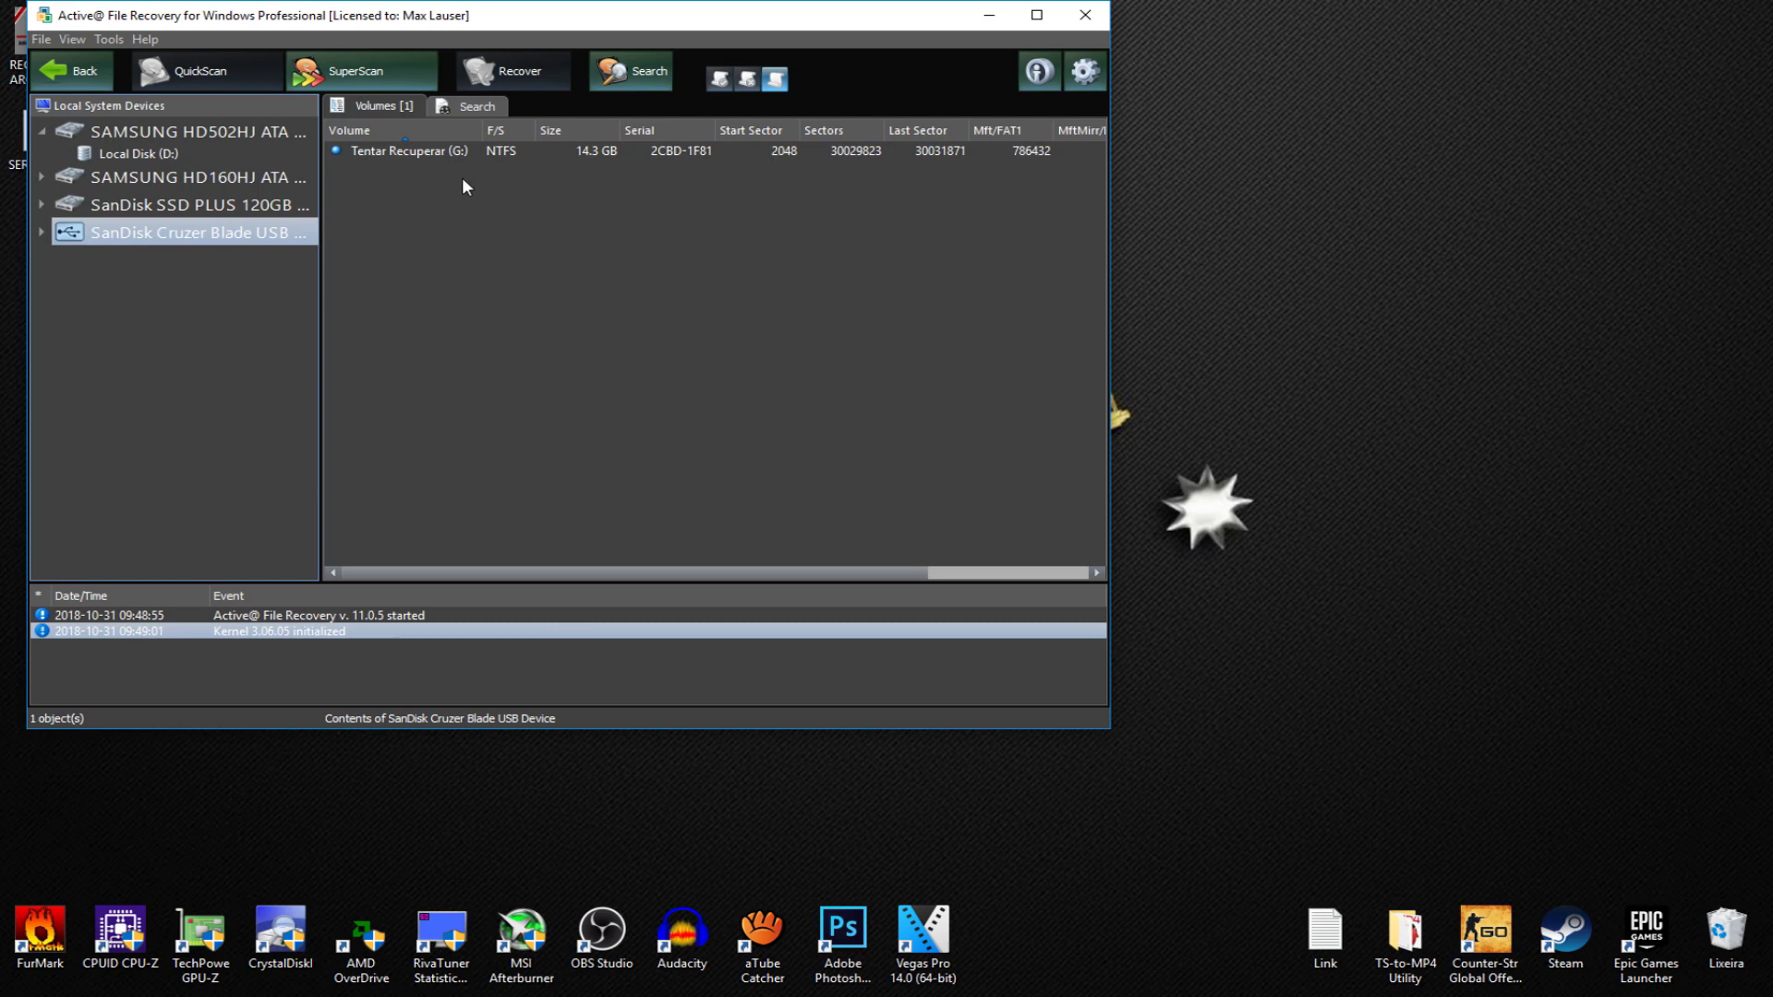
double_click(423, 153)
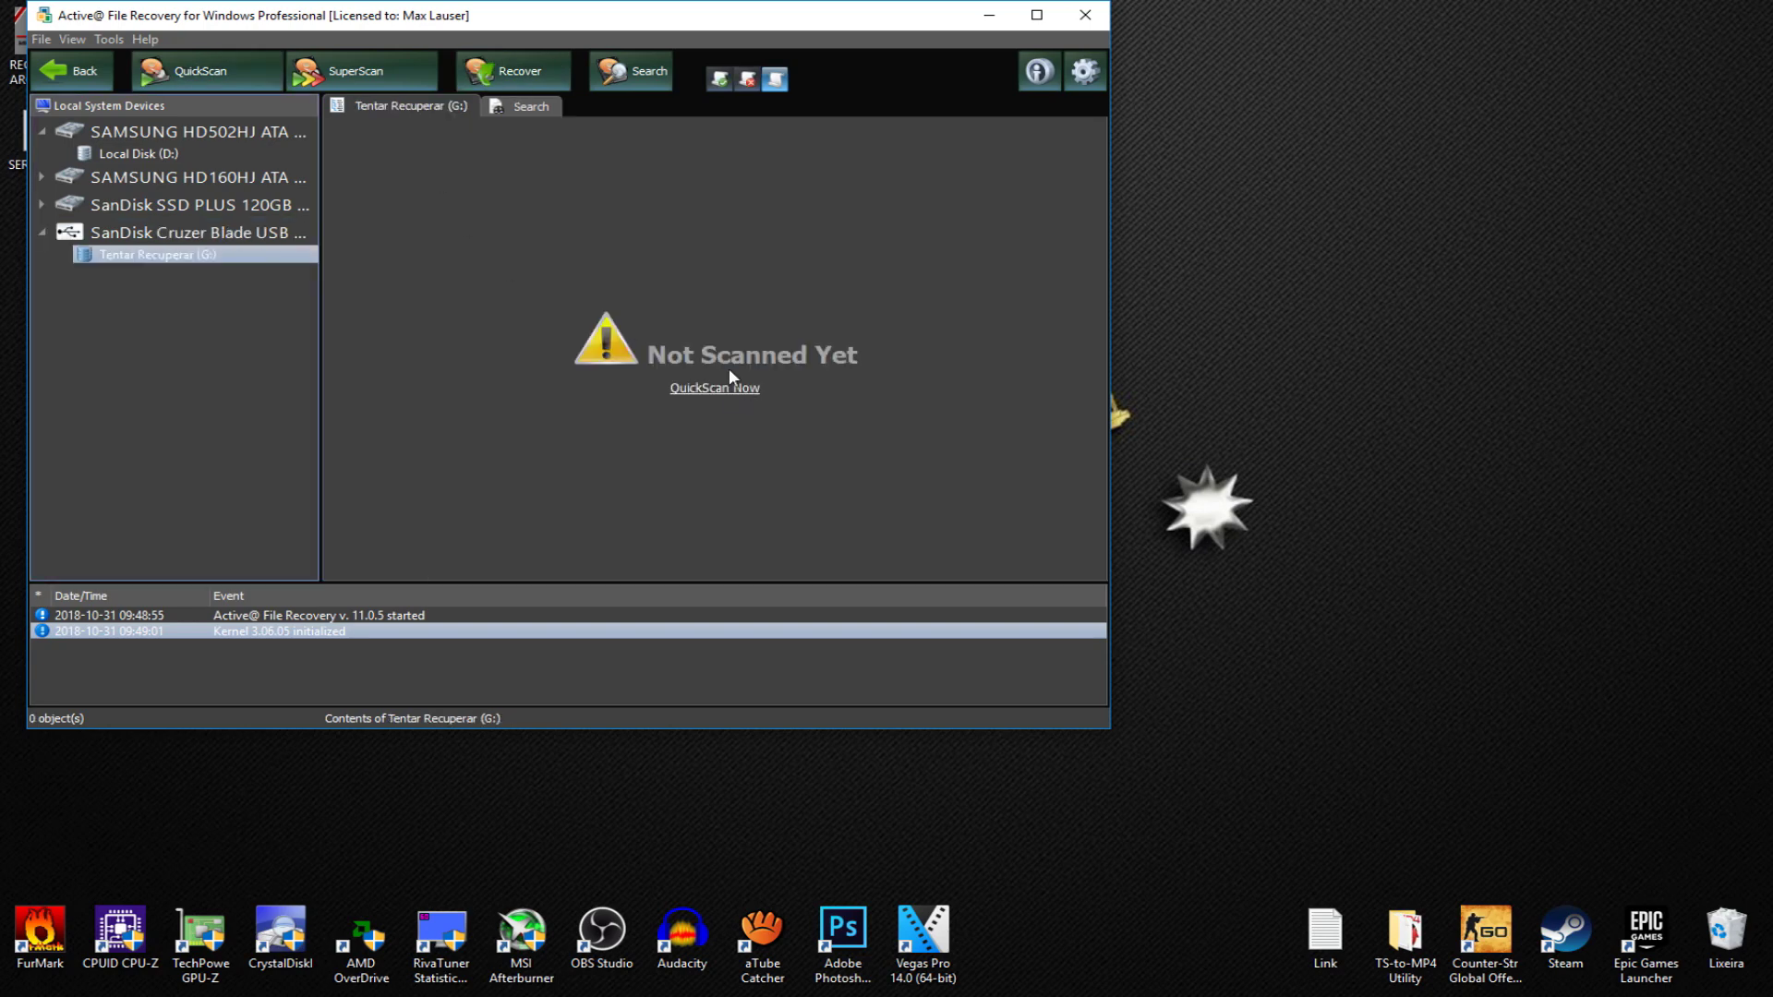
click(139, 232)
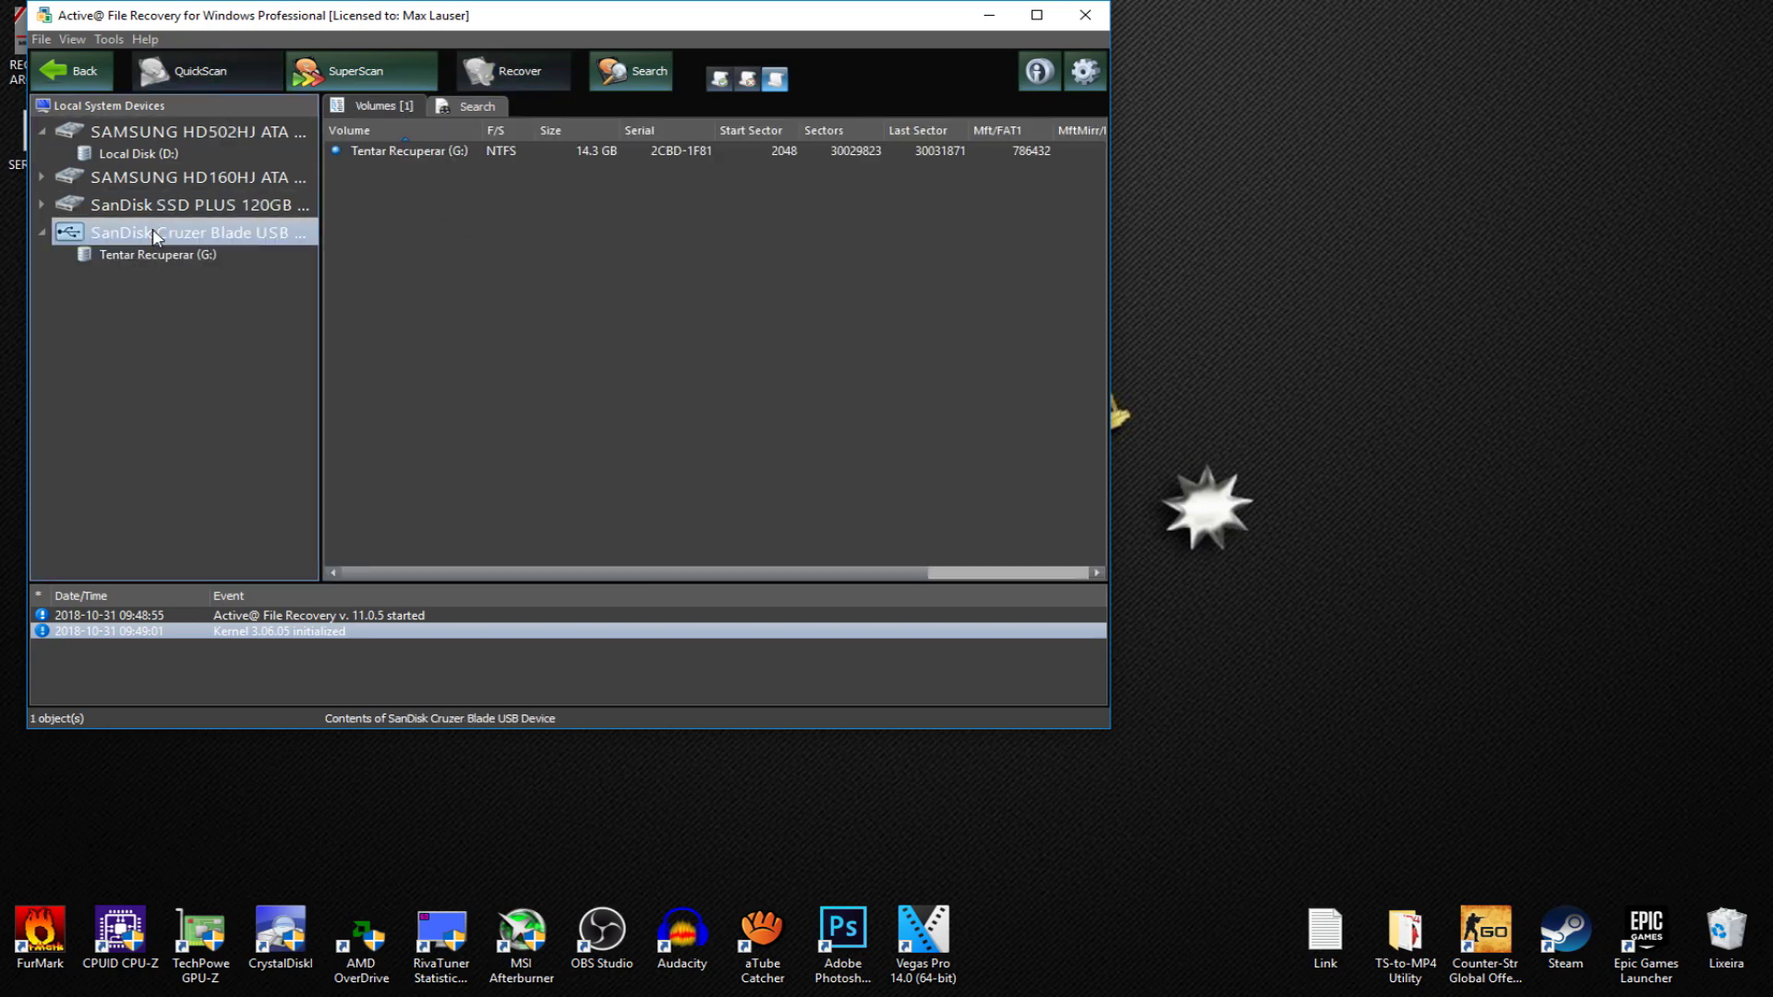
click(153, 251)
click(205, 236)
click(351, 70)
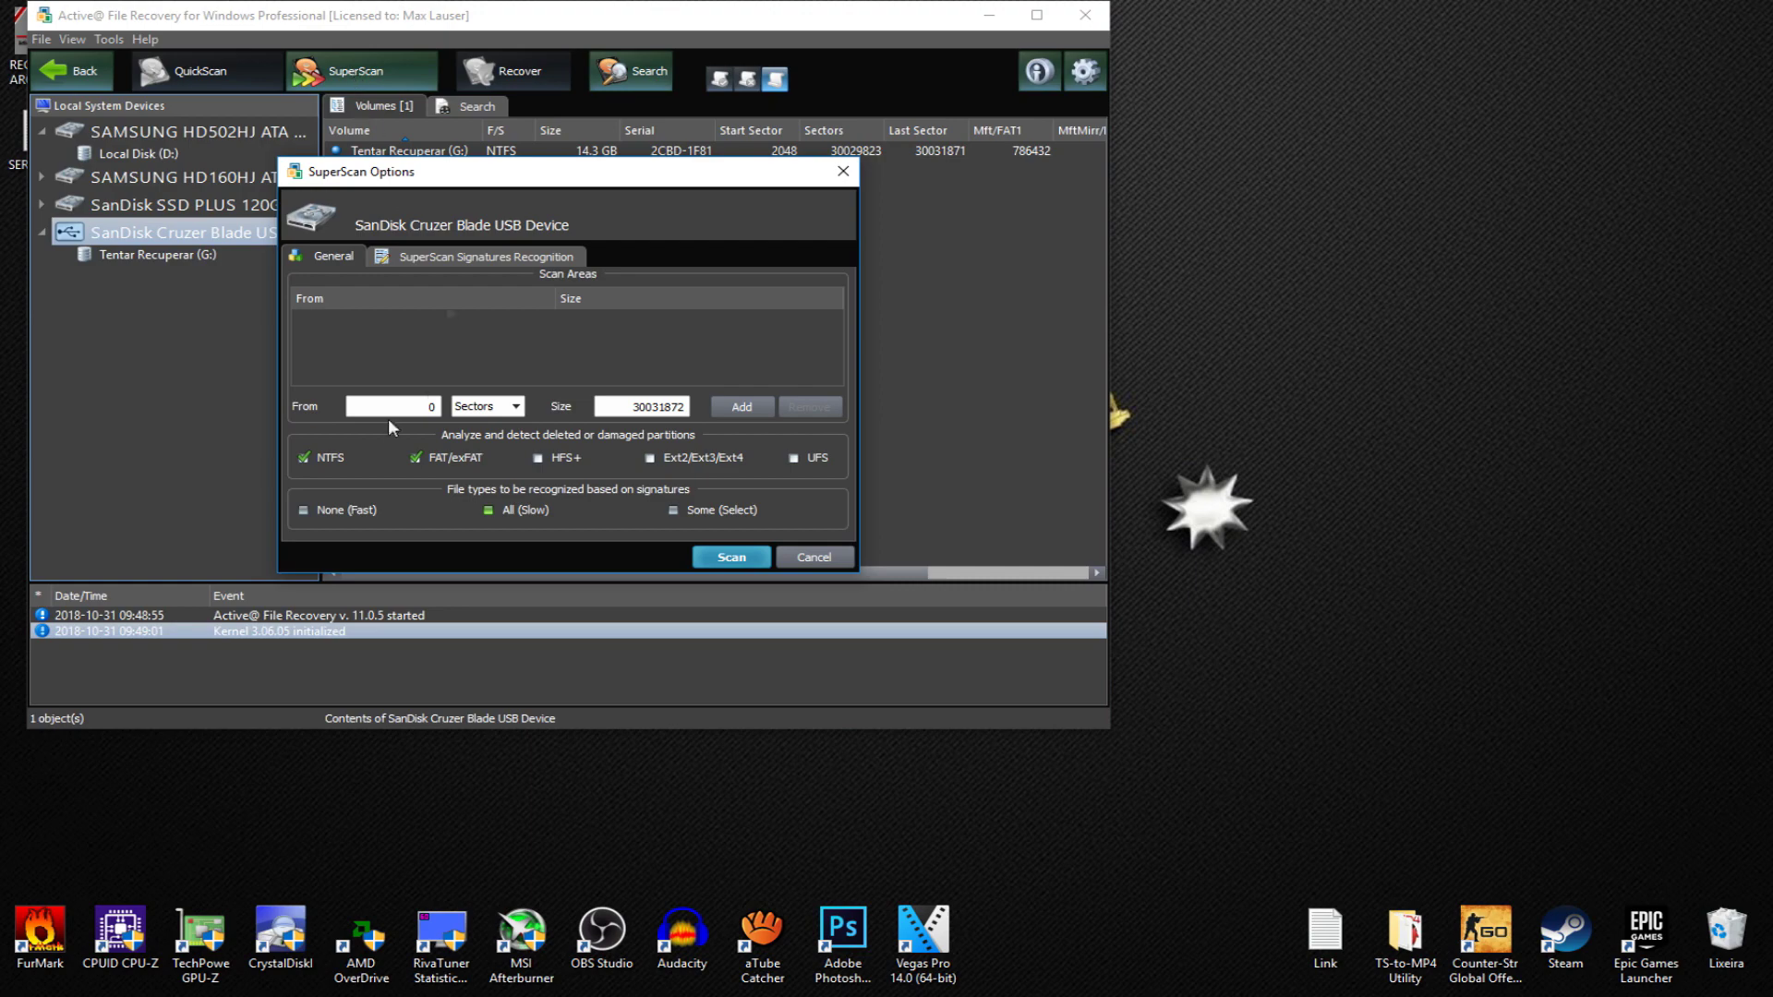
Step: Run SuperScan on the SanDisk Cruzer Blade until it finds 2 volumes and 56 file records
click(718, 558)
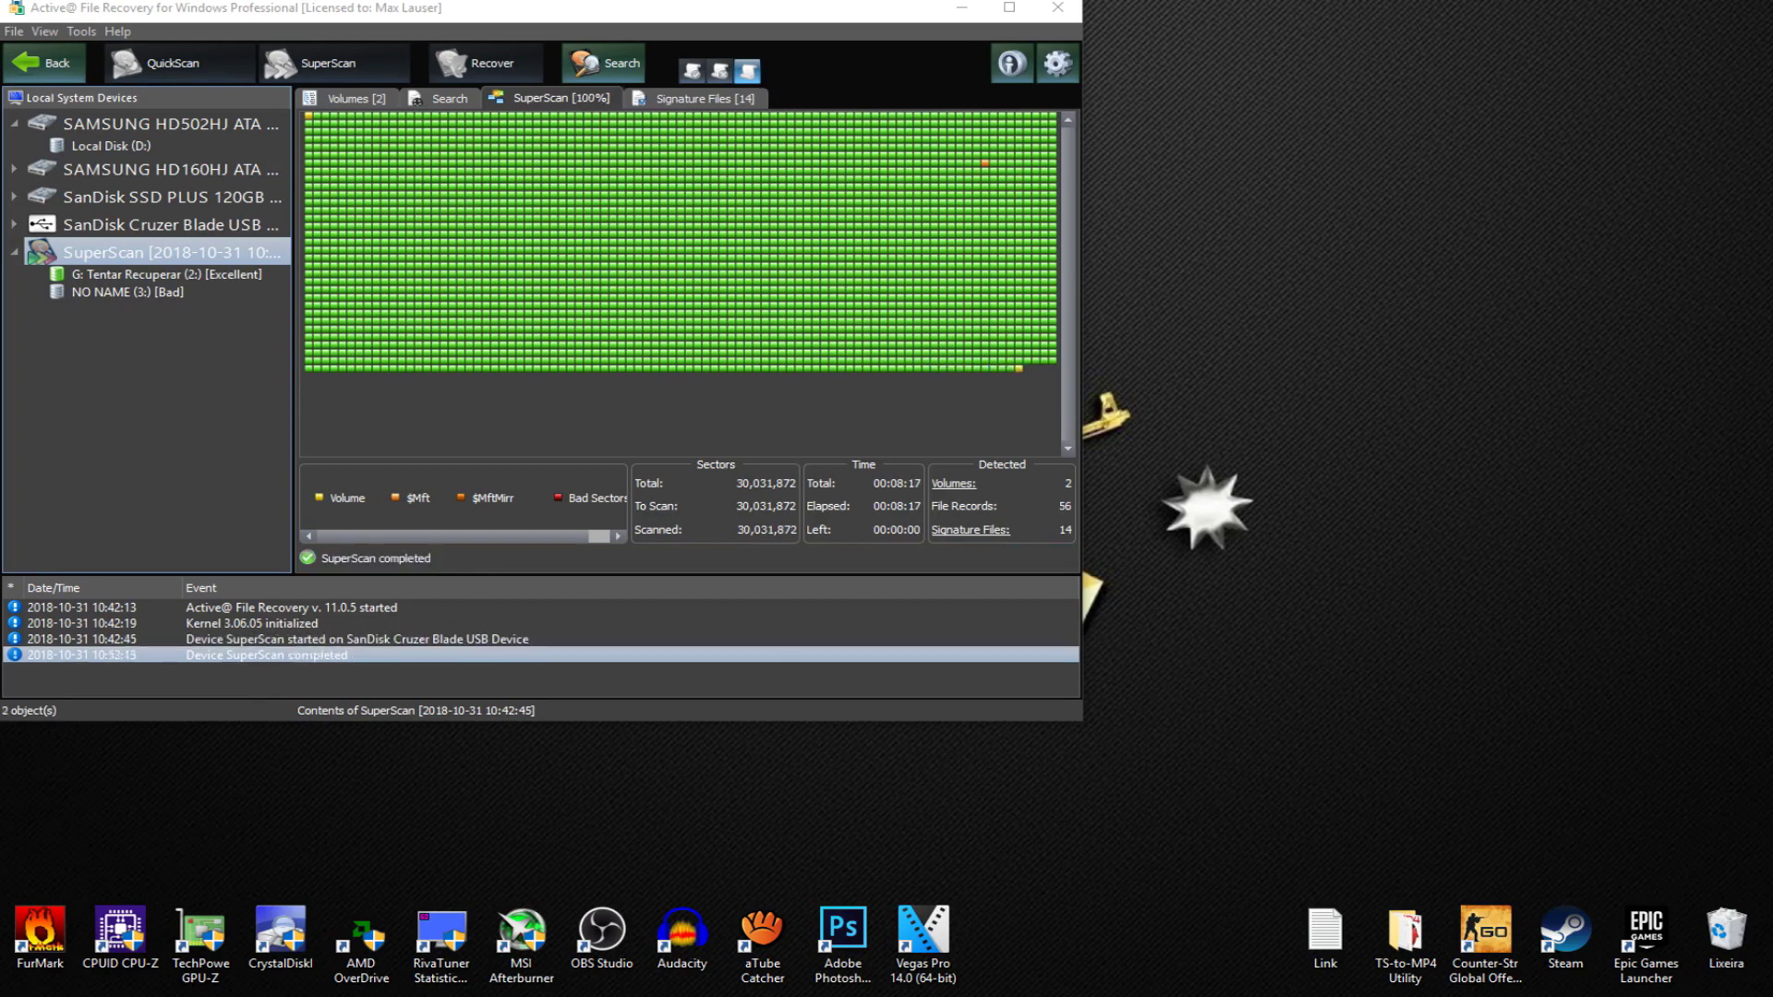
Step: Open the found G: Tentar Recuperar volume, then its Tentar Recuperar do pendrive and fotos folders
double_click(188, 274)
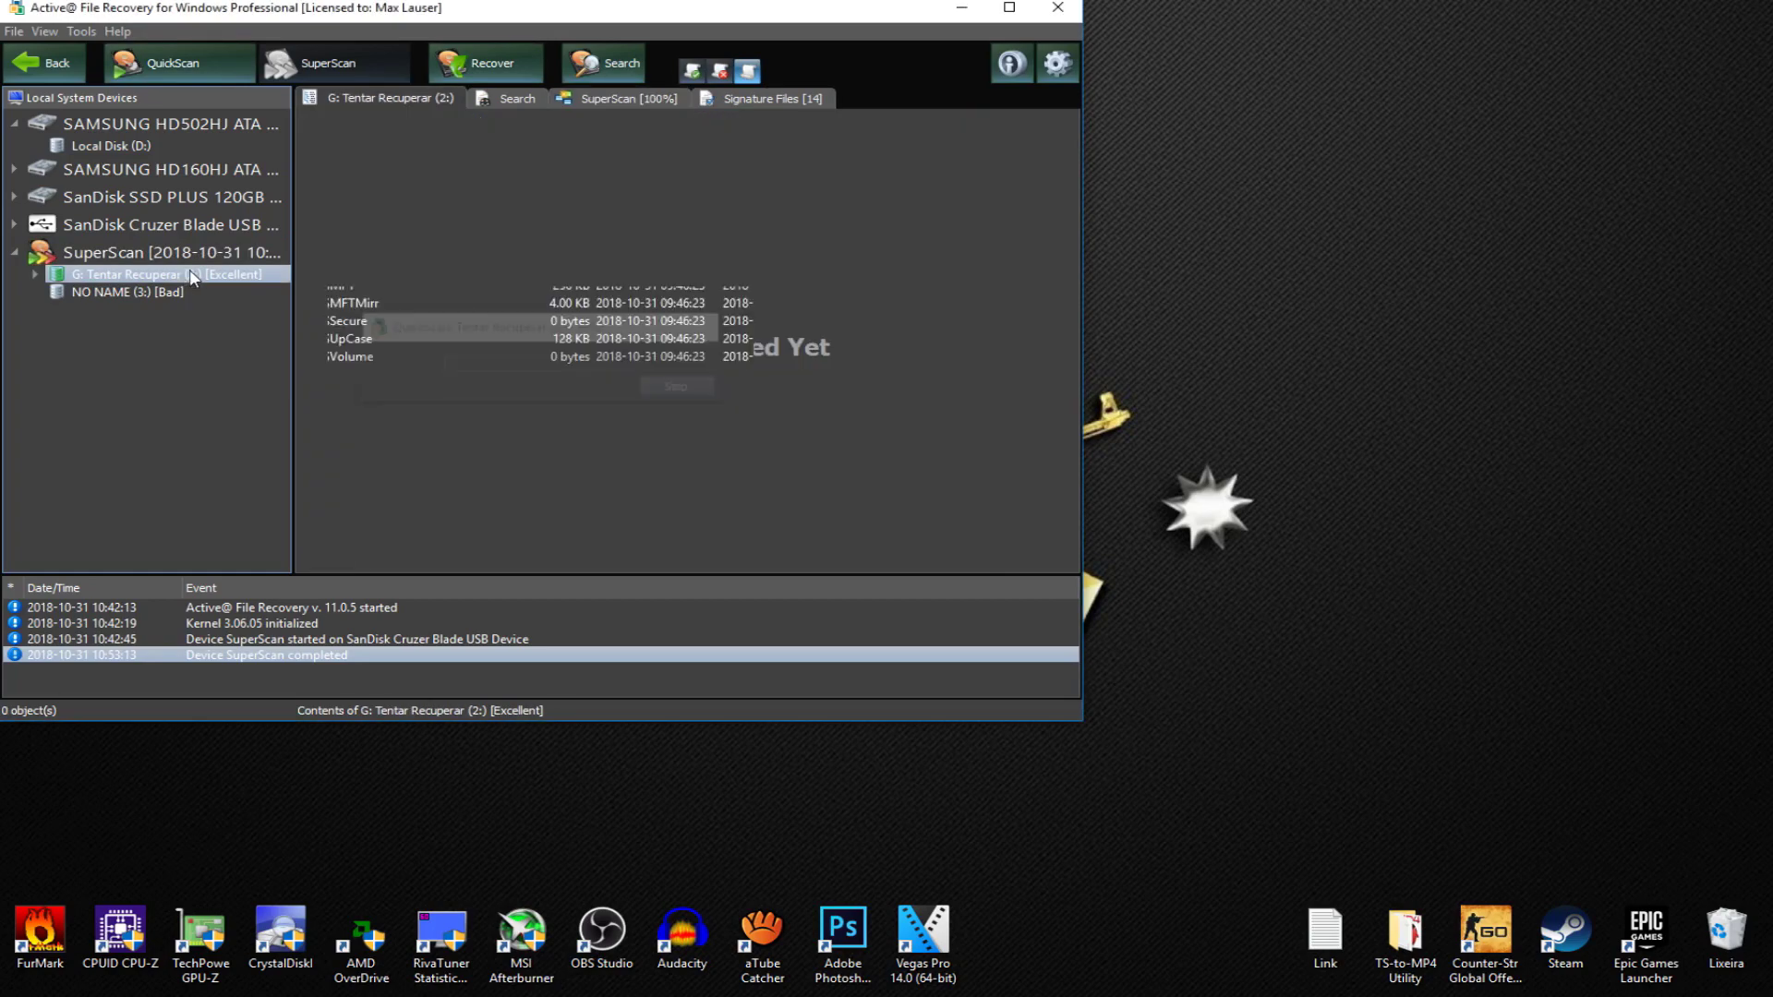
click(478, 195)
click(481, 180)
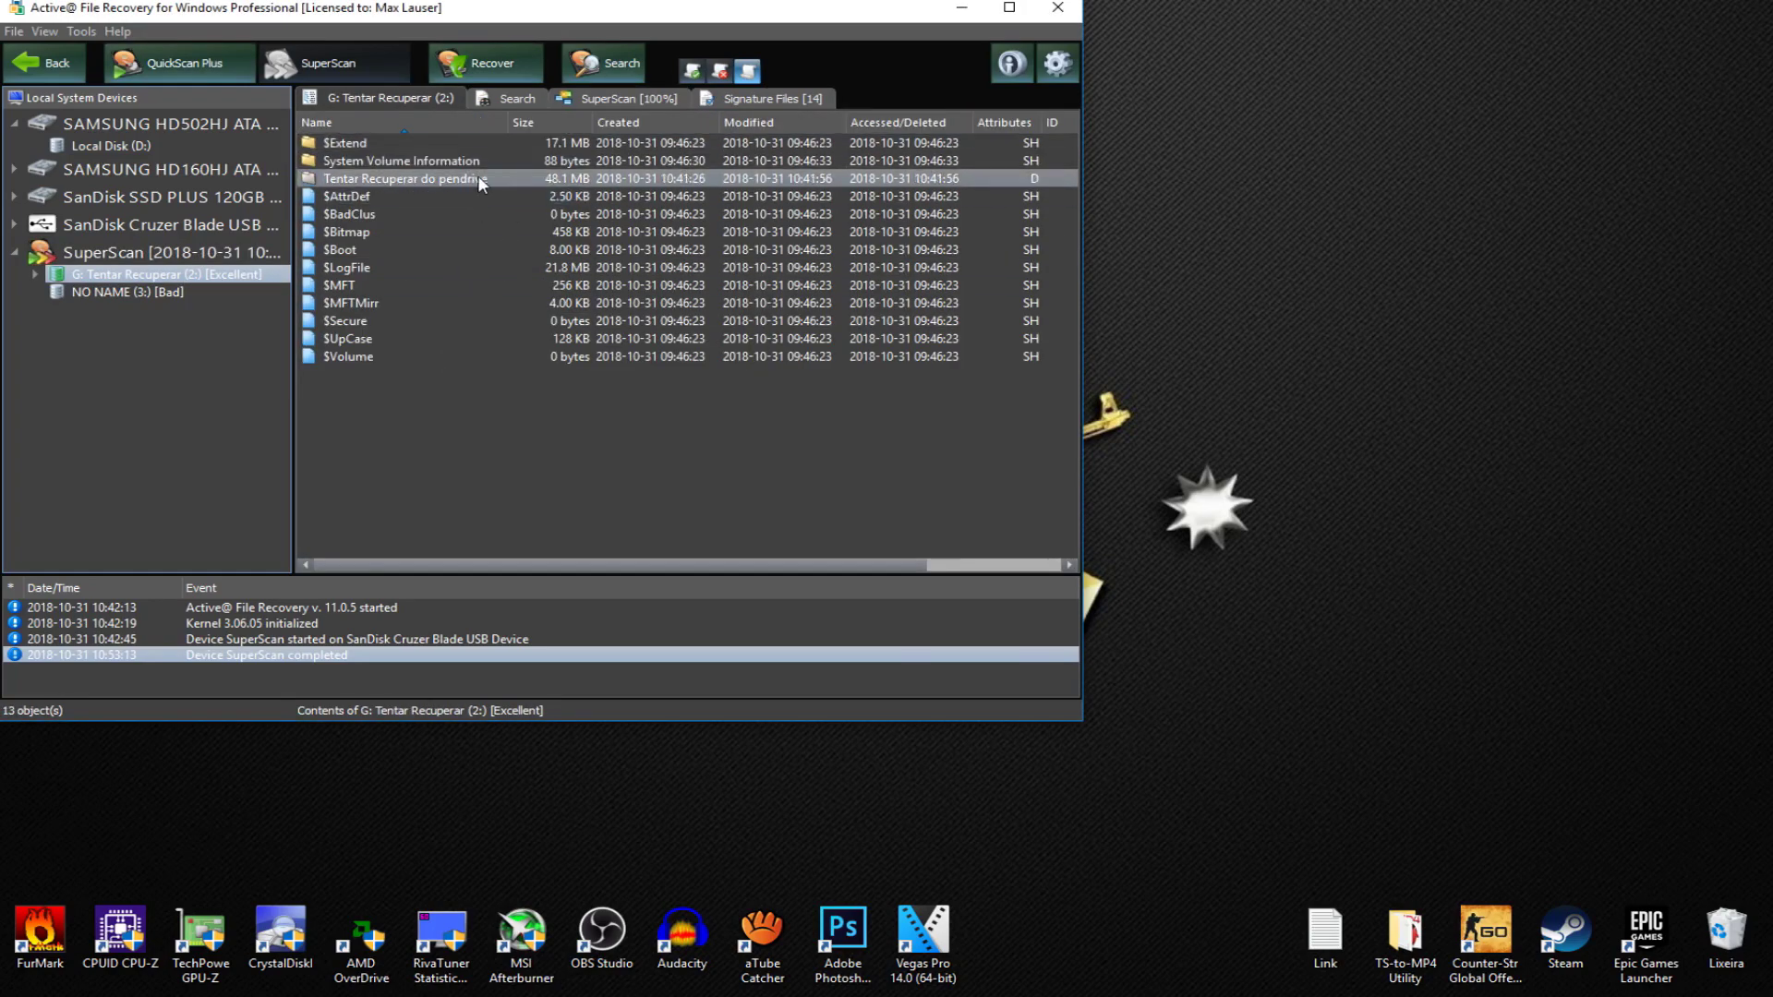
click(386, 188)
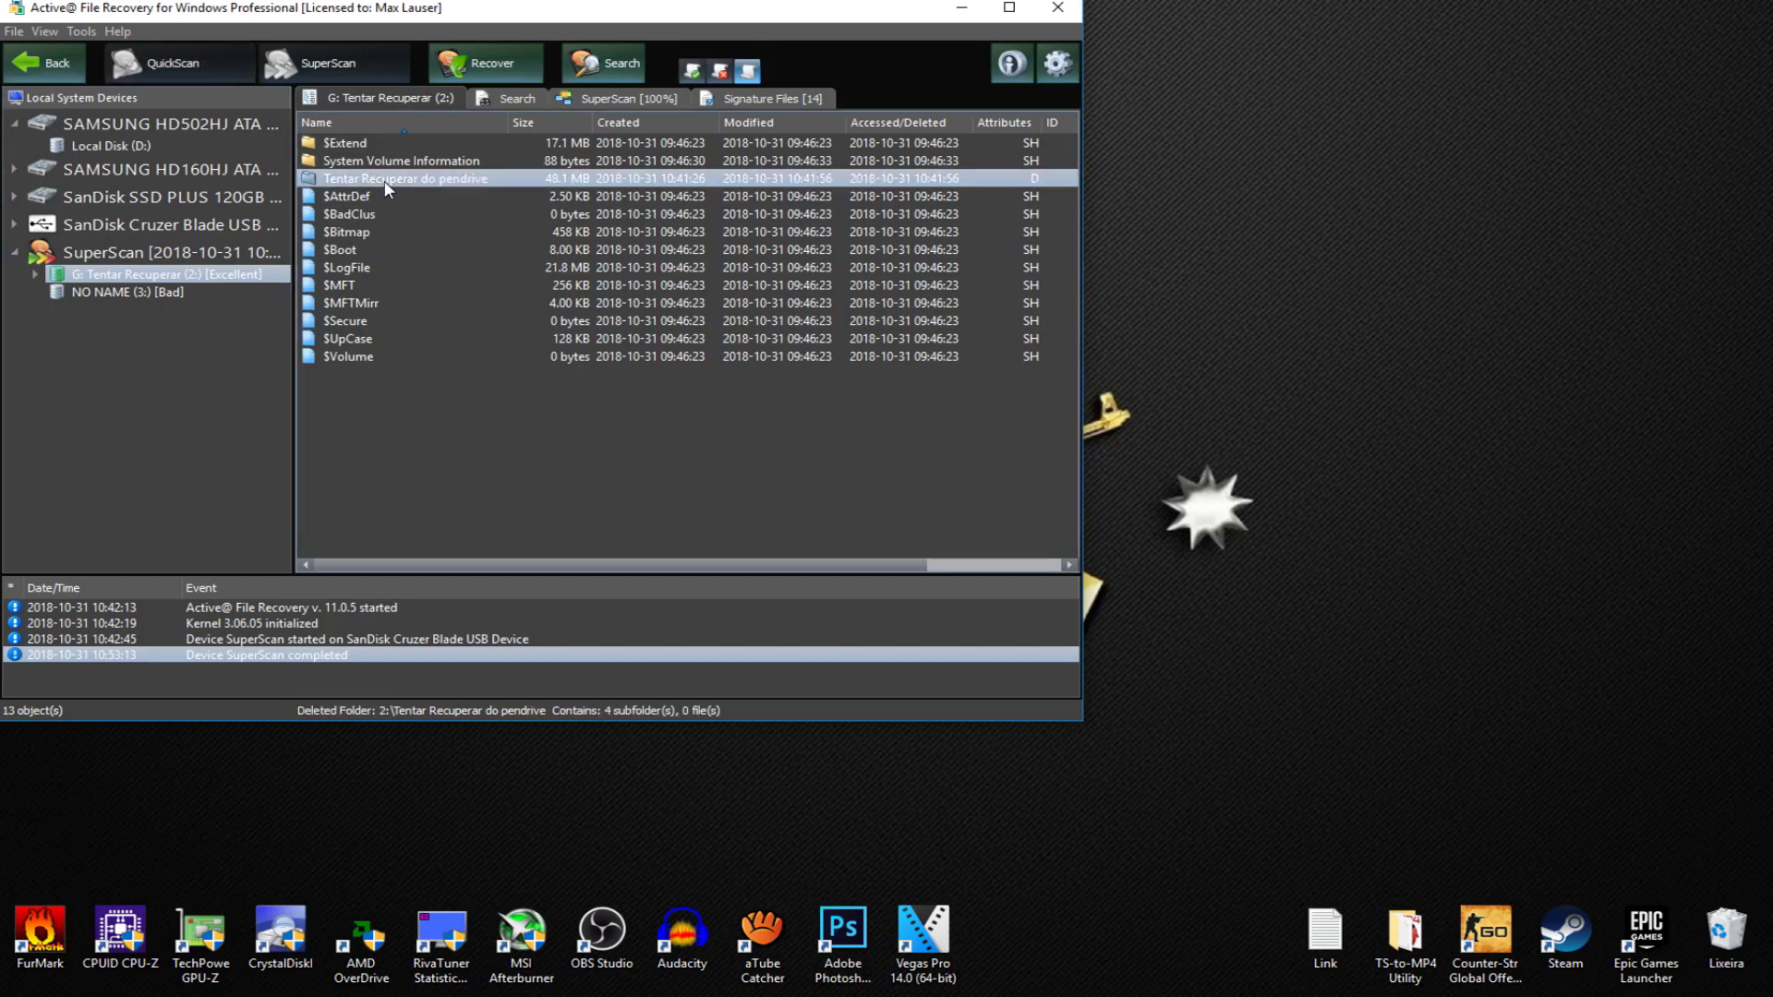
double_click(496, 181)
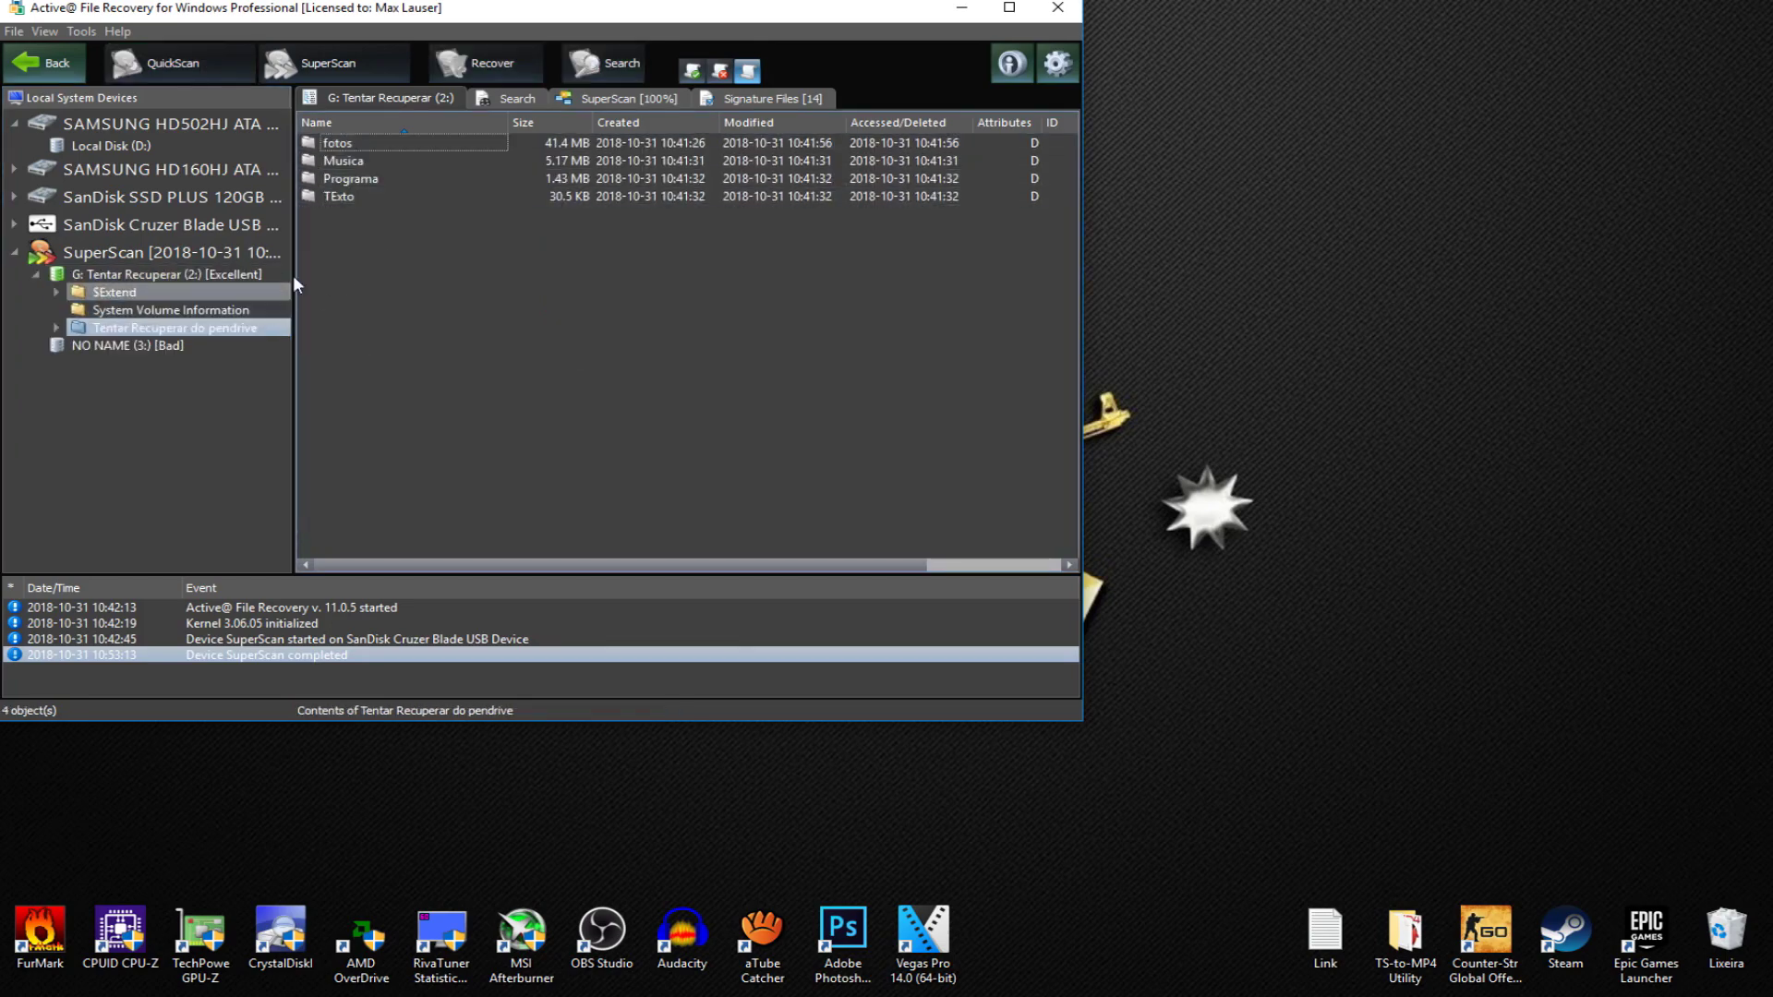
double_click(375, 141)
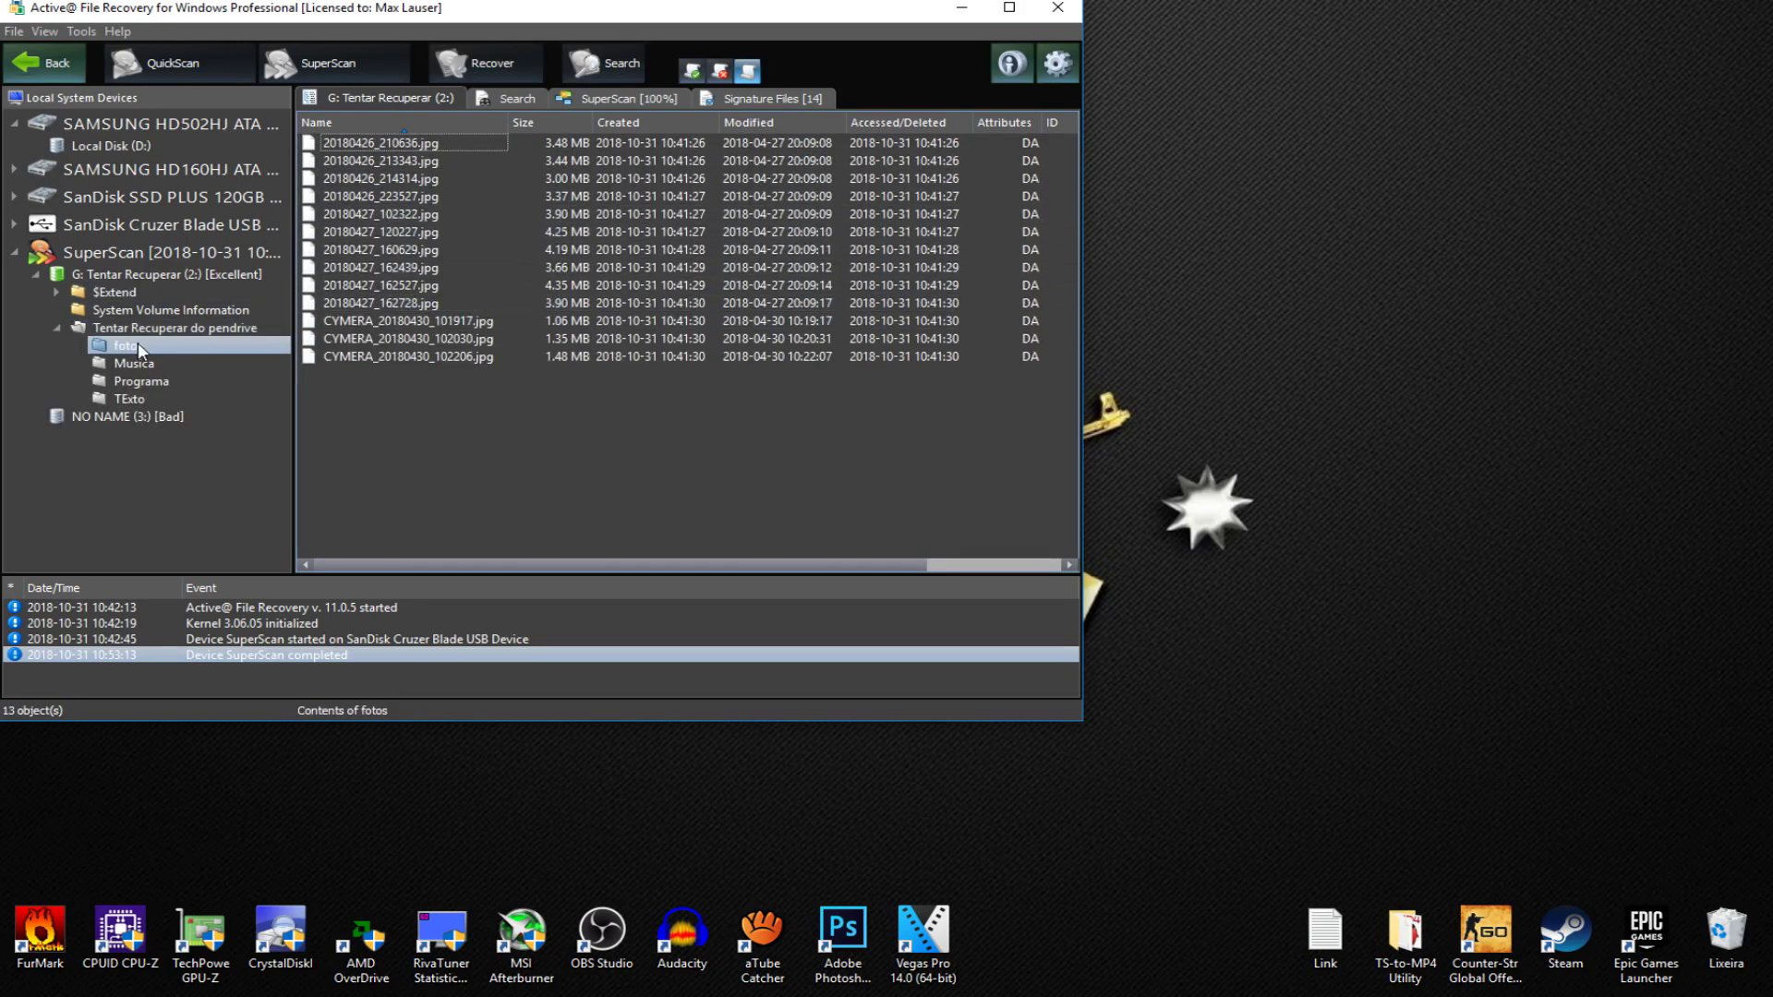
Step: Collapse the folder tree and return to the G: Tentar Recuperar volume's contents
click(58, 328)
click(57, 292)
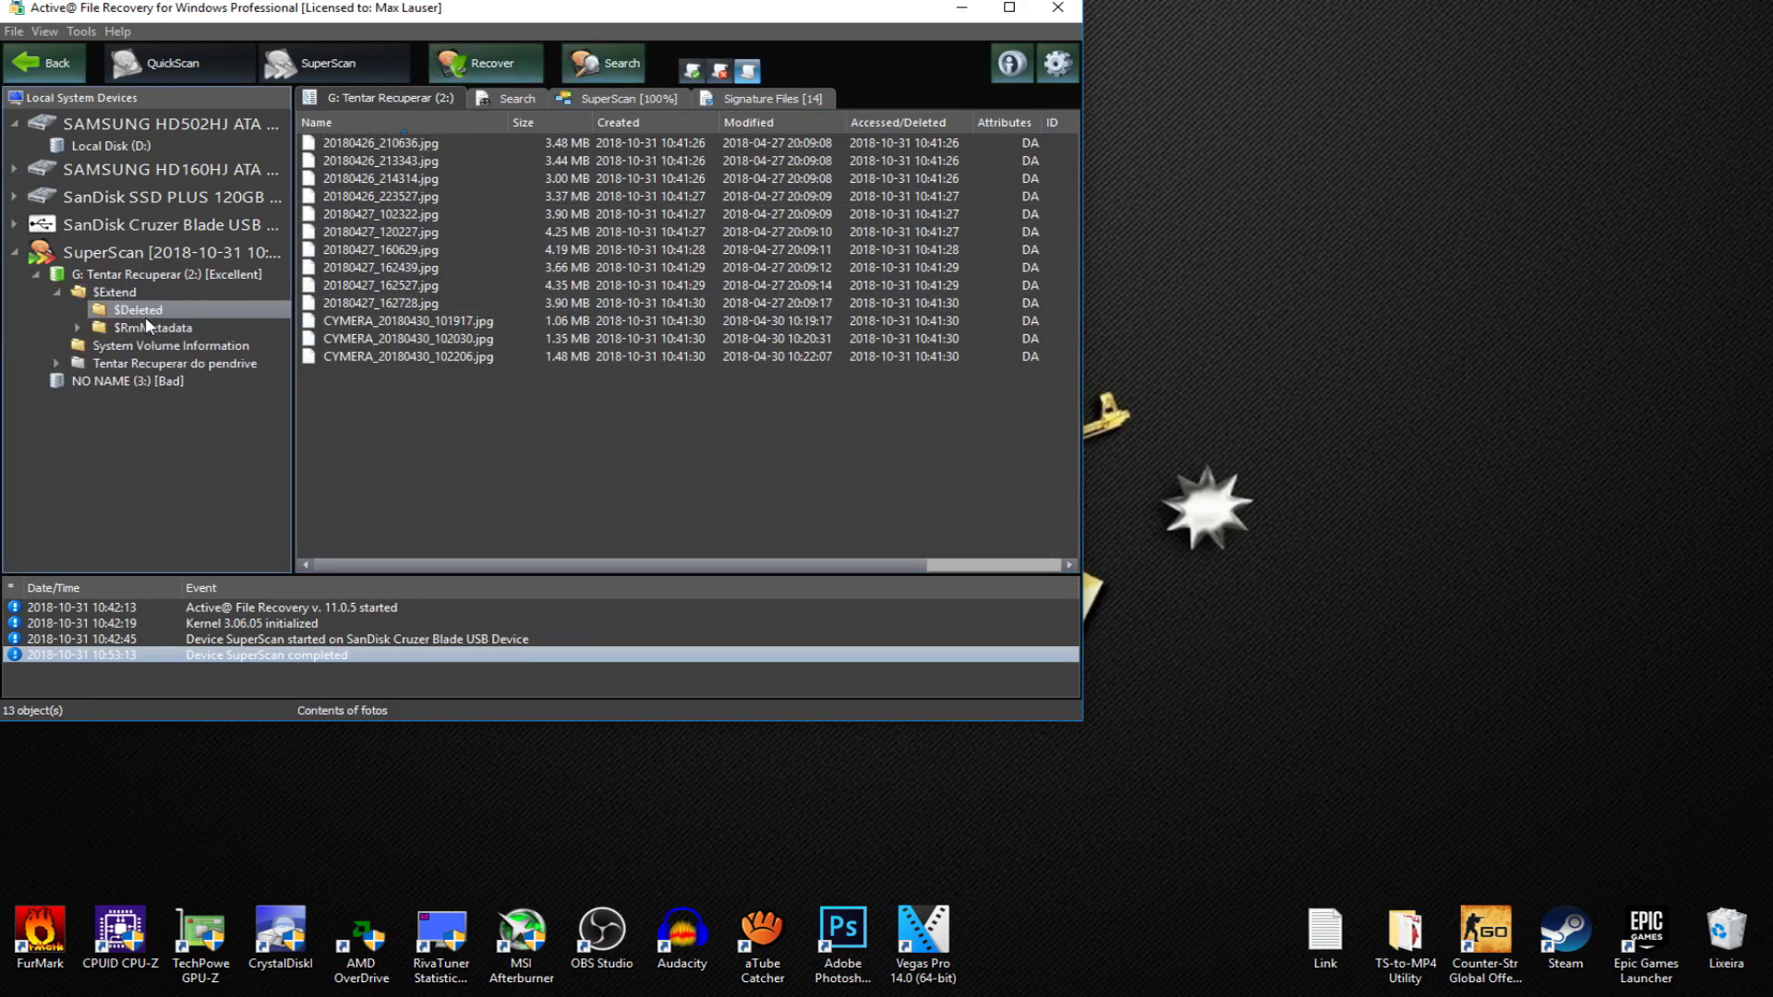
click(55, 291)
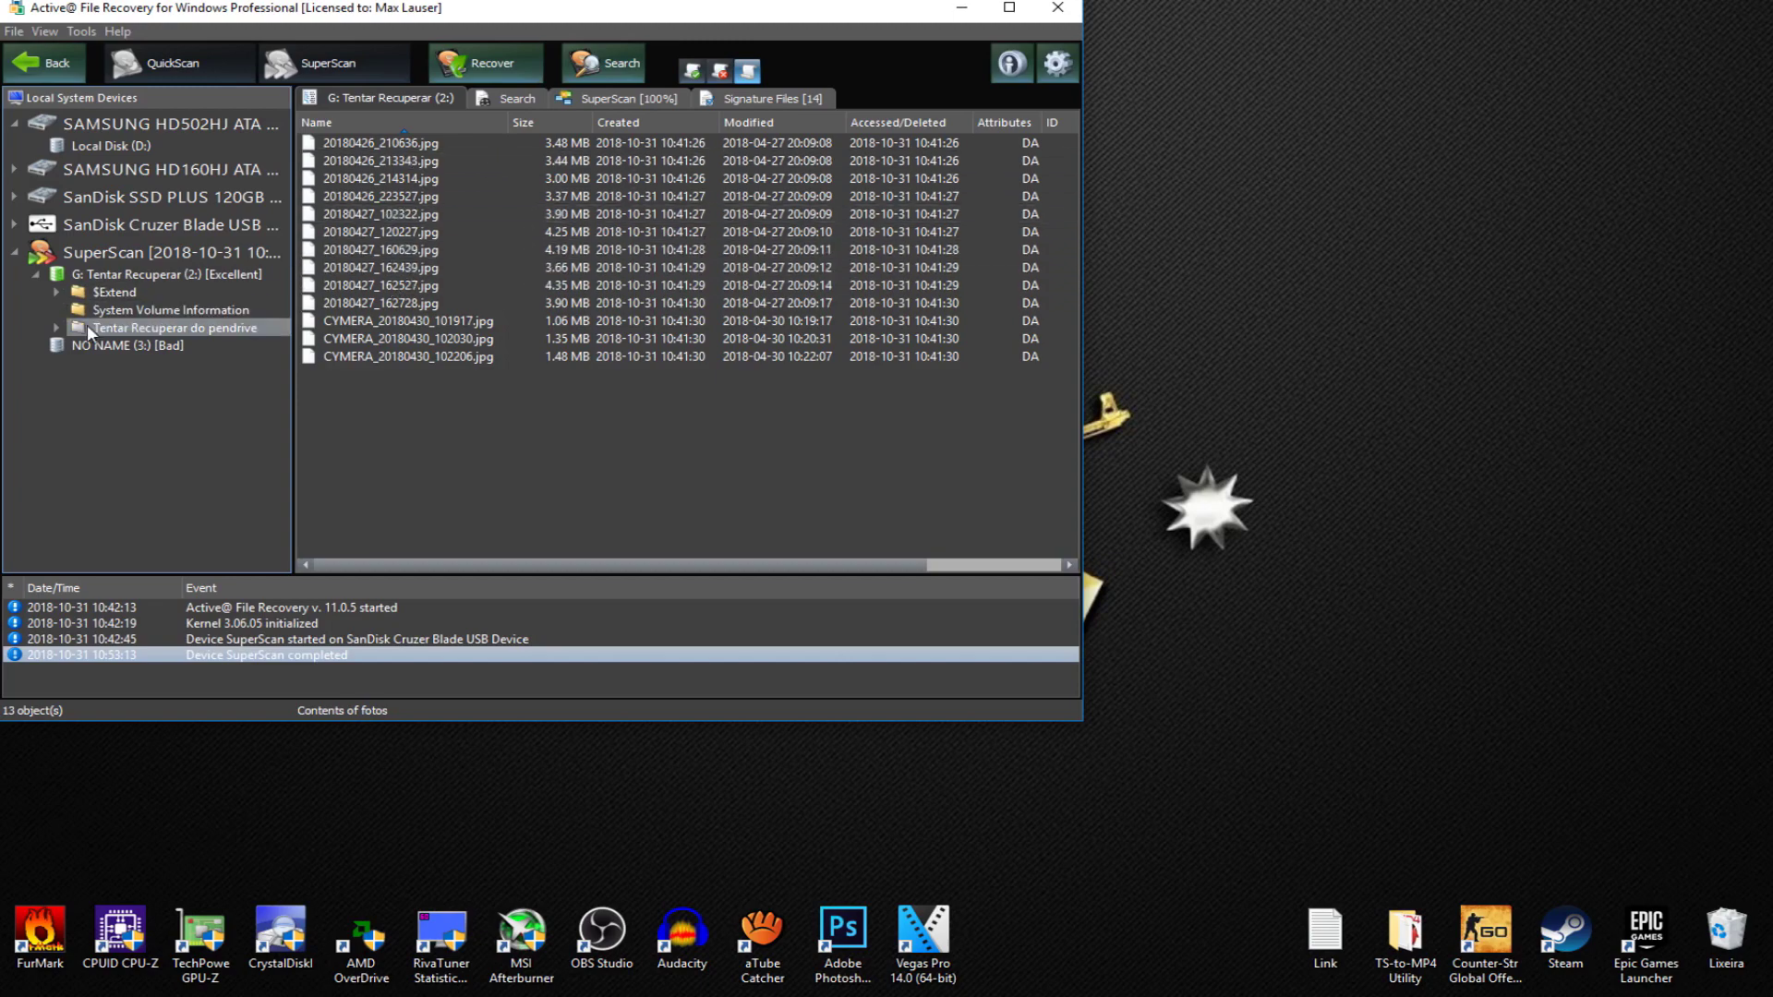
click(36, 275)
click(139, 253)
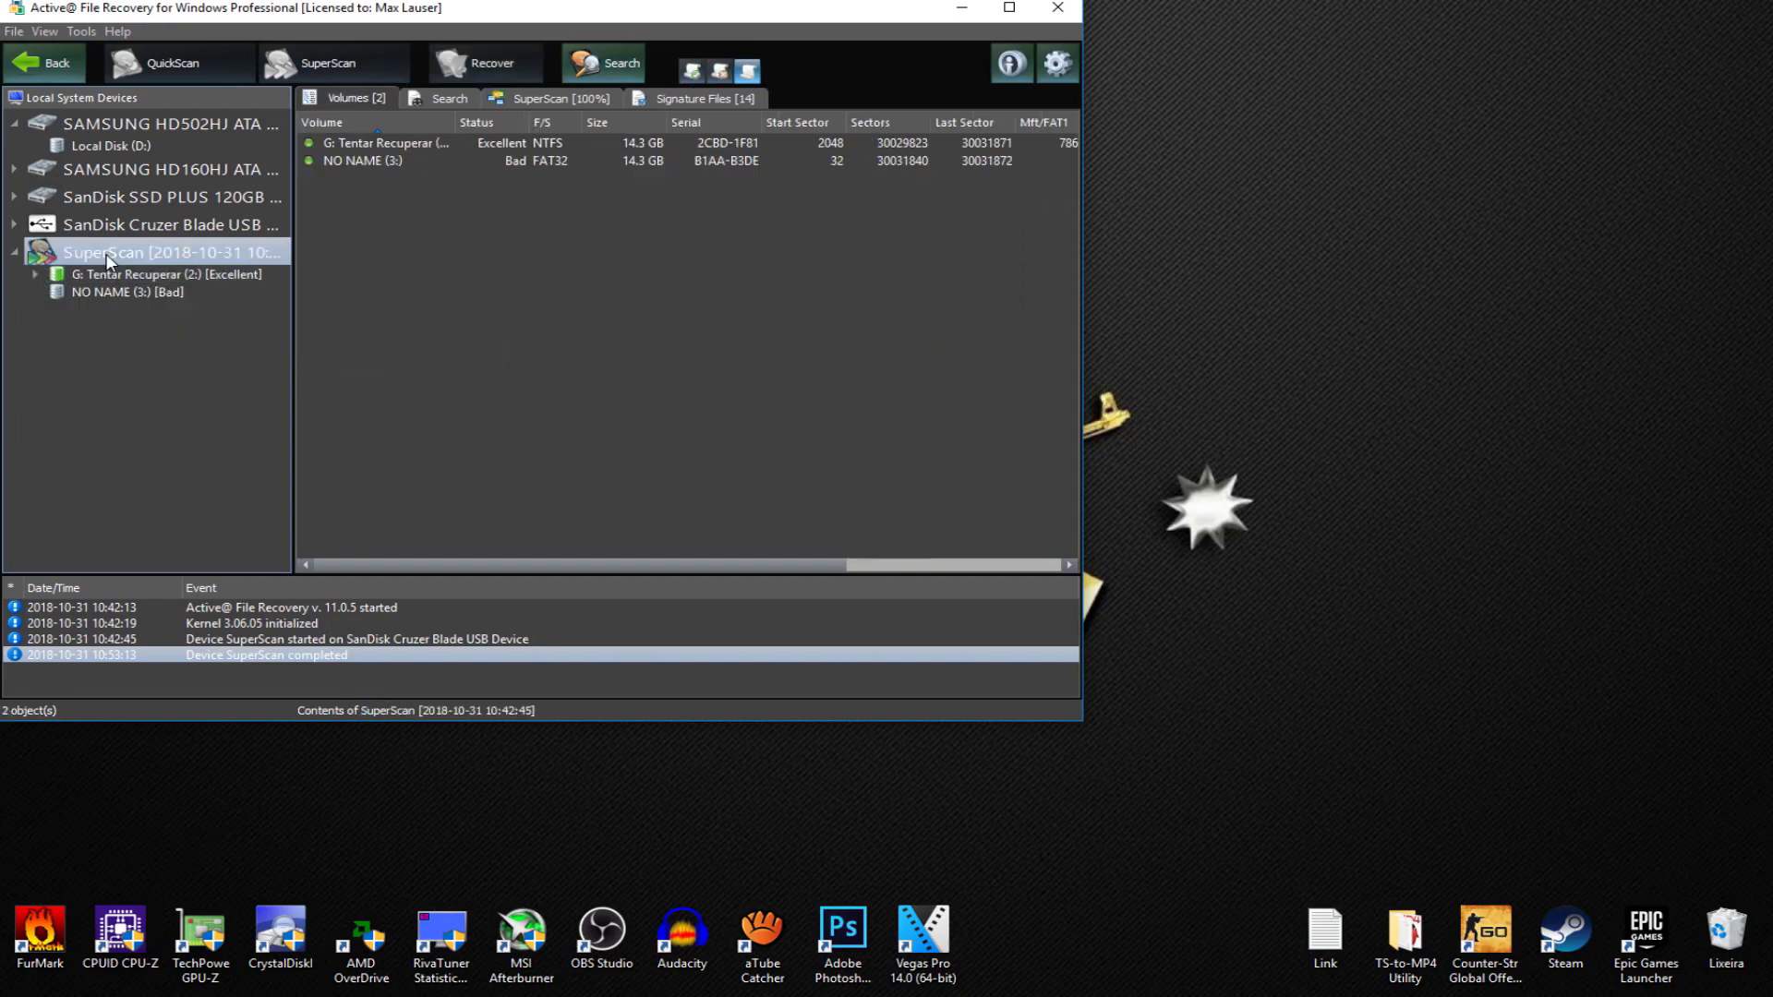
click(121, 276)
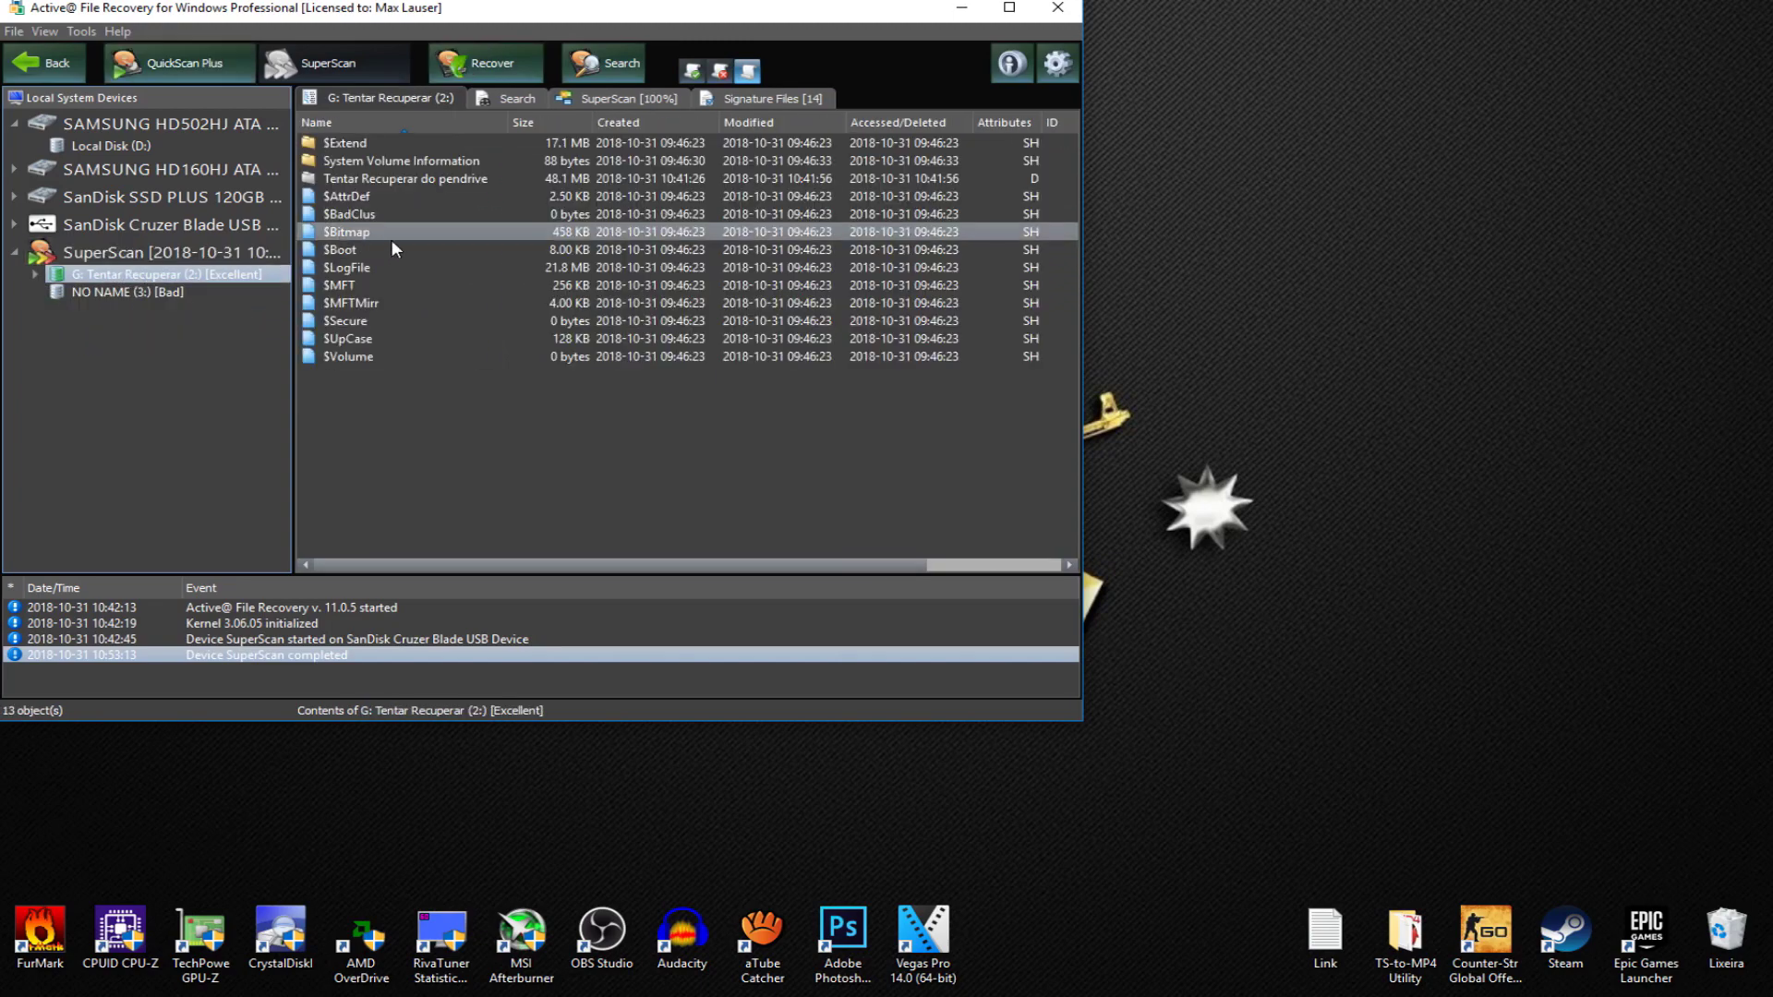
Step: Select only the deleted 48.1 MB Tentar Recuperar do pendrive folder and open File Explorer
click(436, 182)
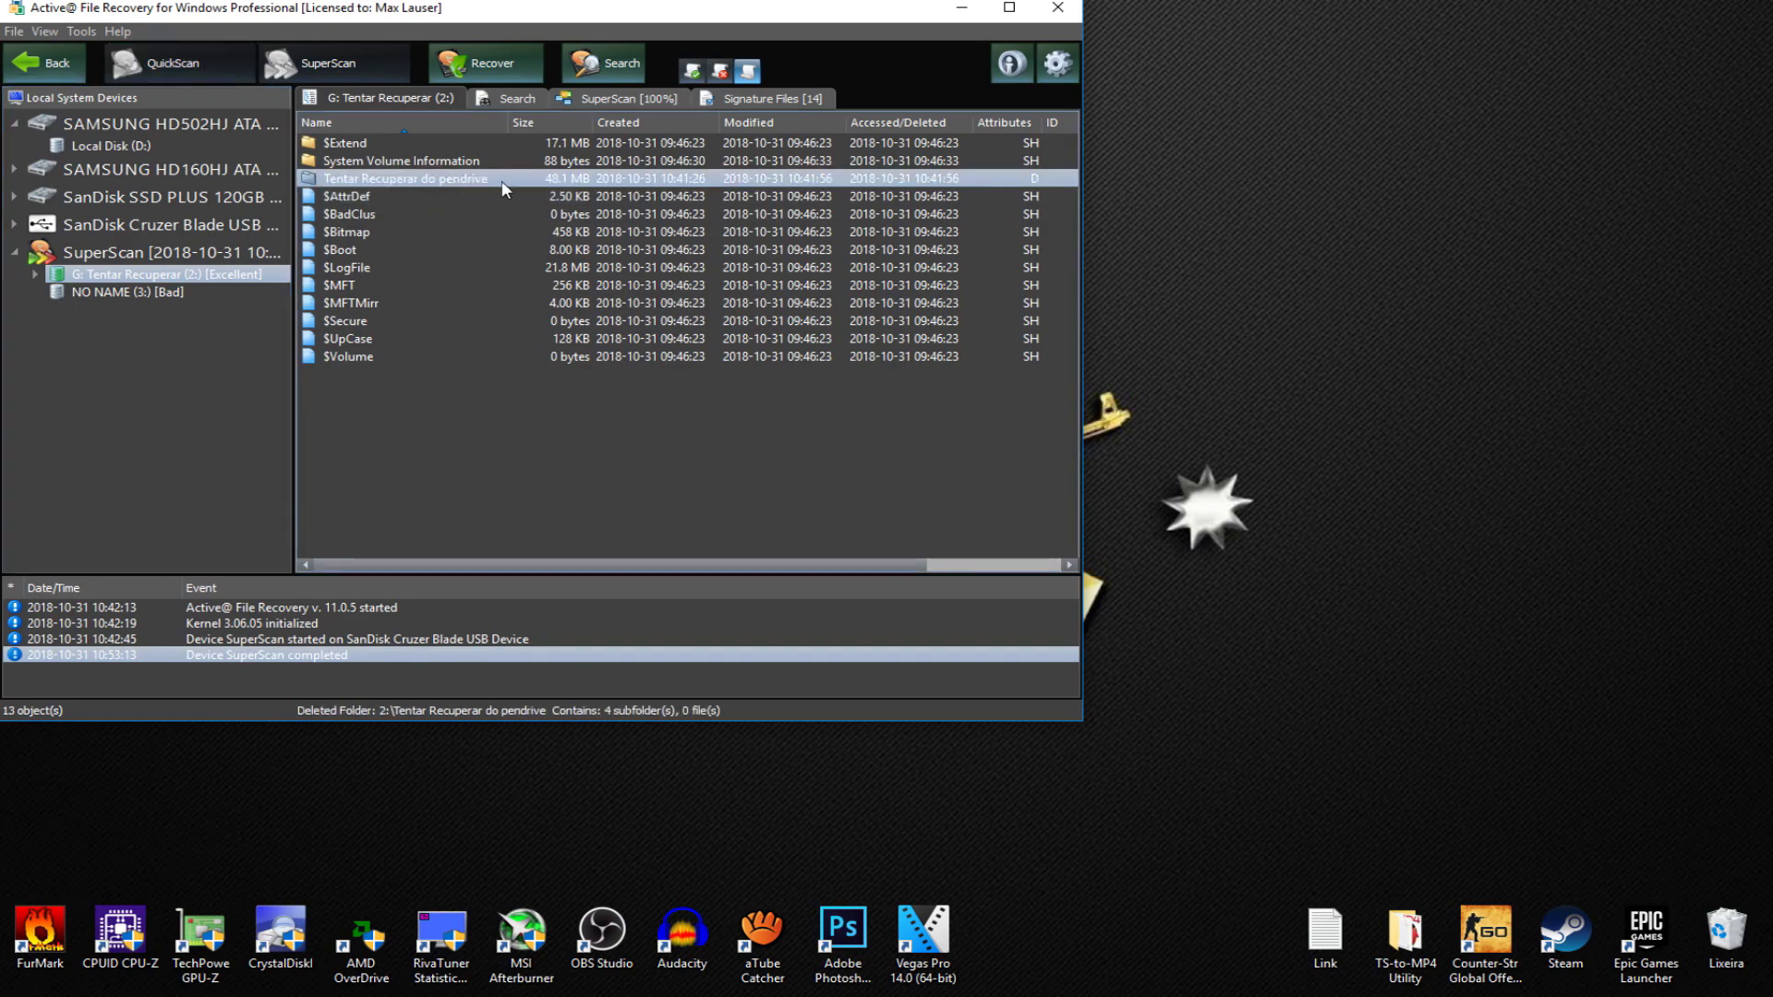
ctrl+click(433, 162)
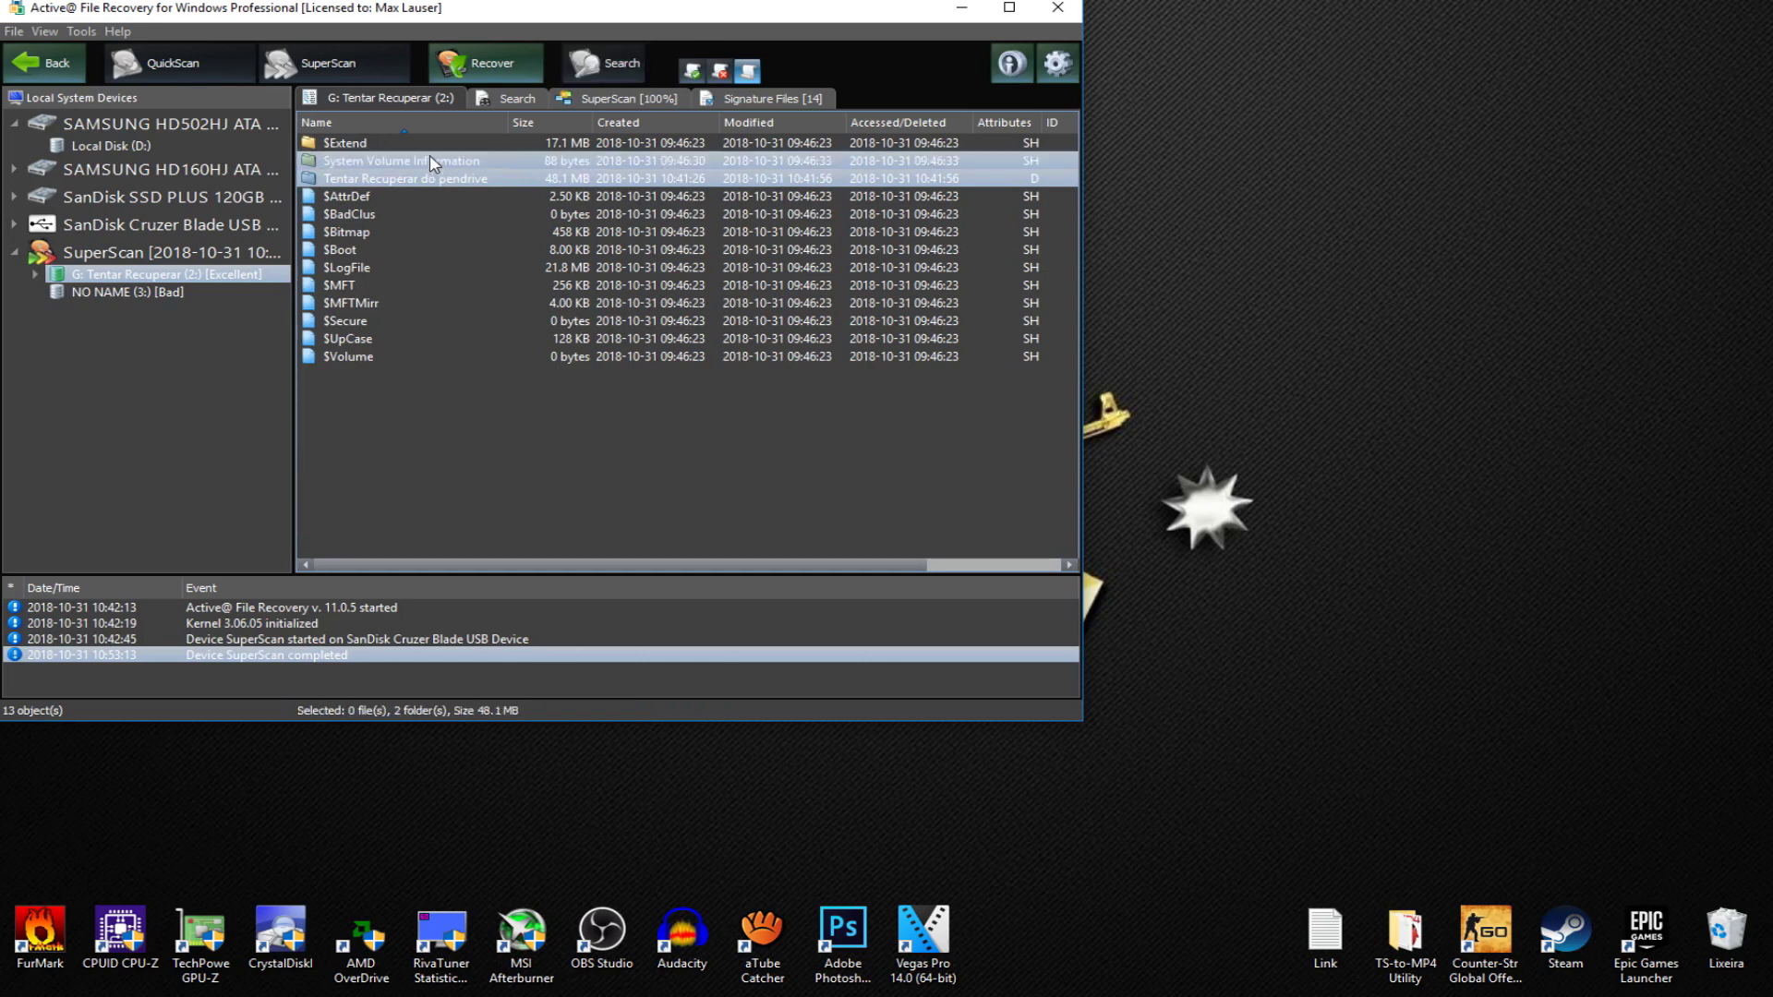
ctrl+click(429, 145)
ctrl+click(413, 356)
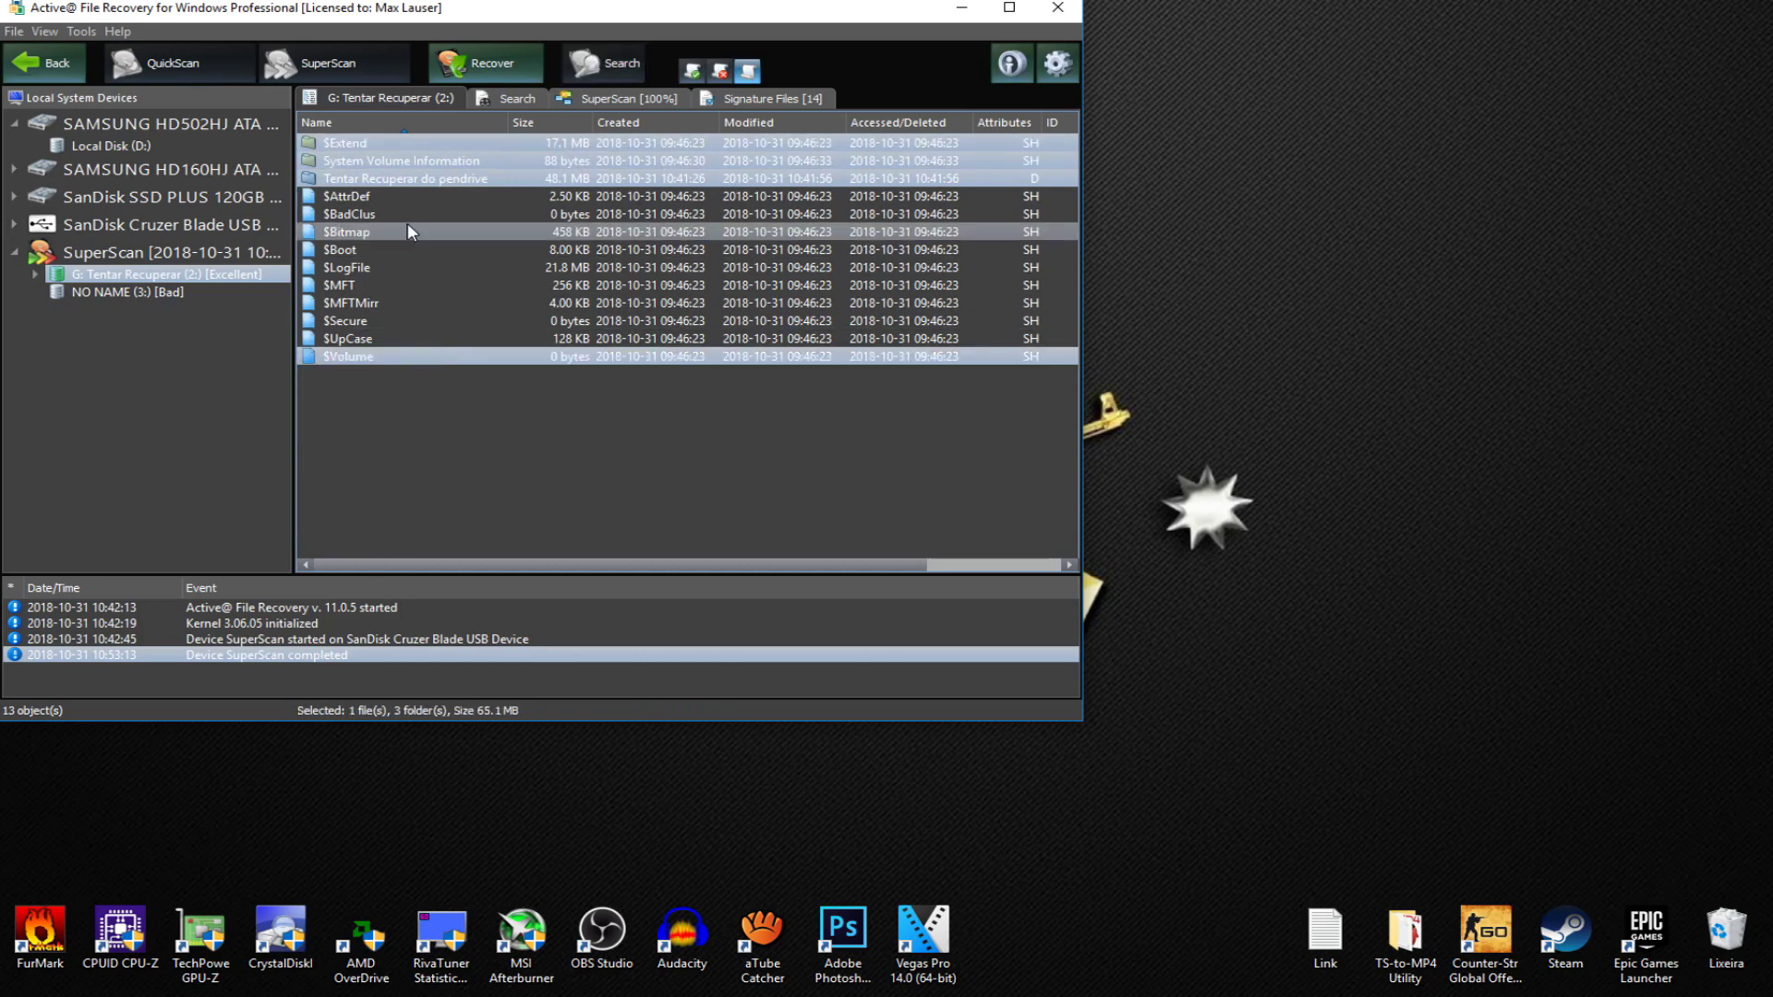
ctrl+click(406, 196)
ctrl+click(399, 232)
ctrl+click(397, 286)
ctrl+click(396, 340)
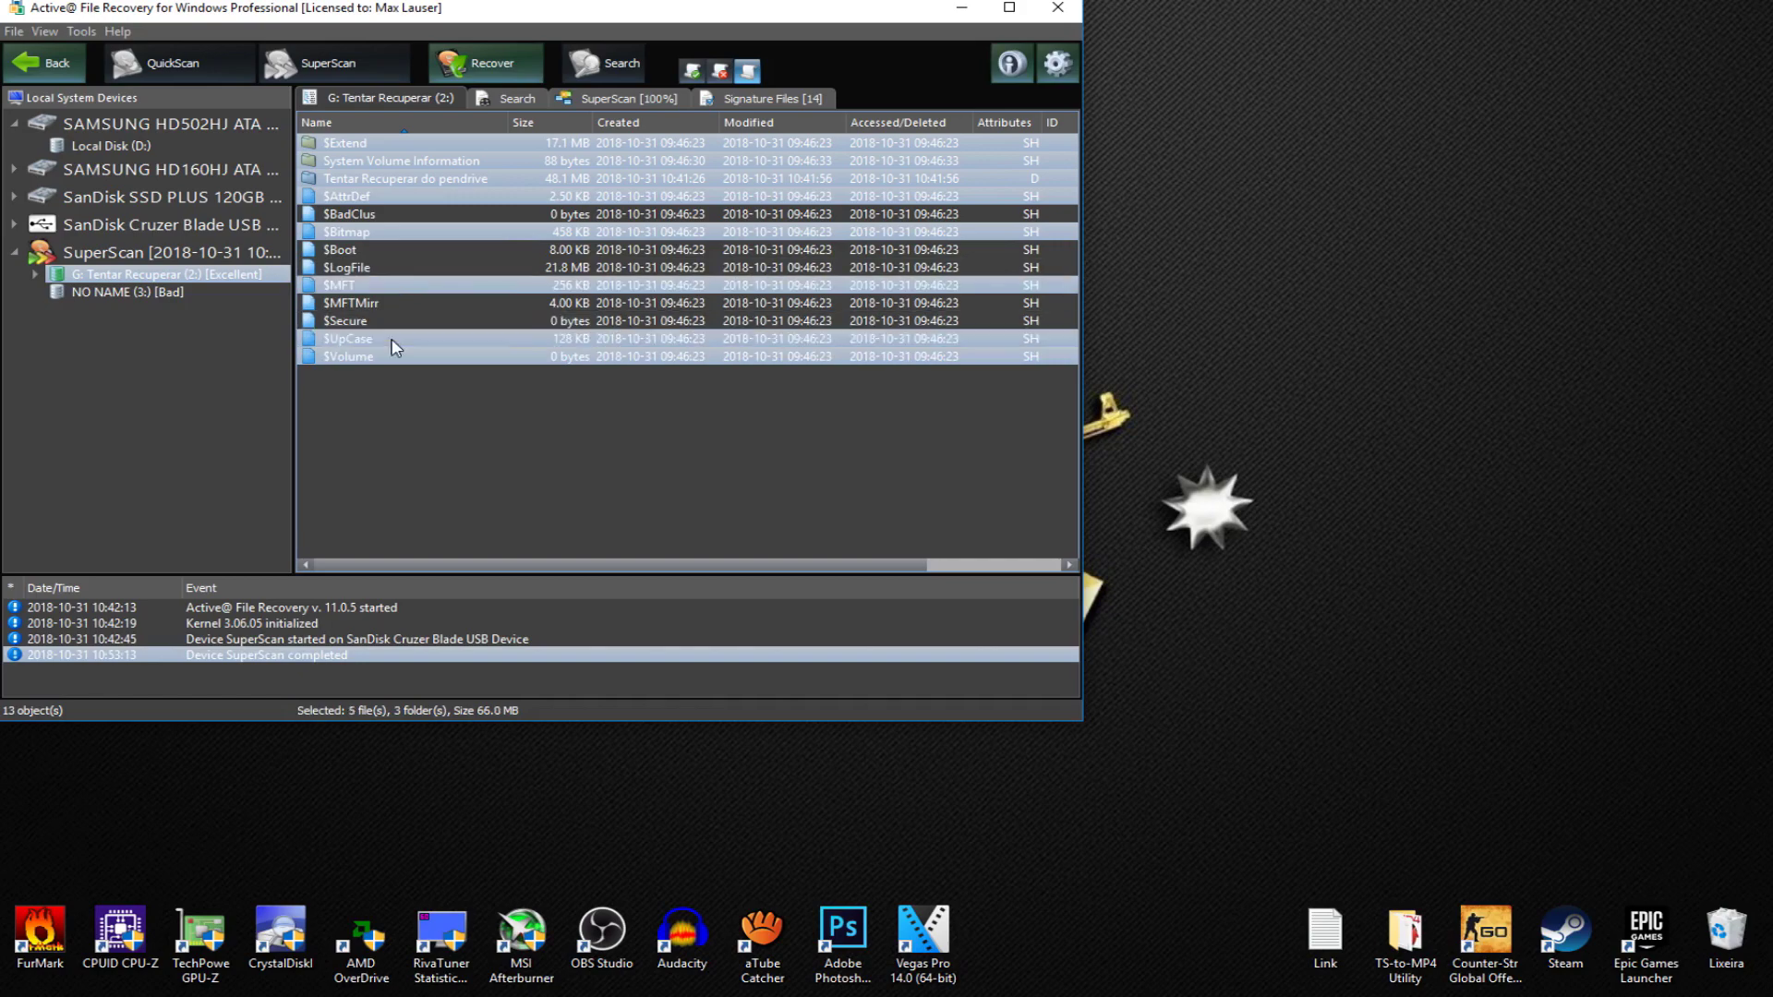
click(418, 146)
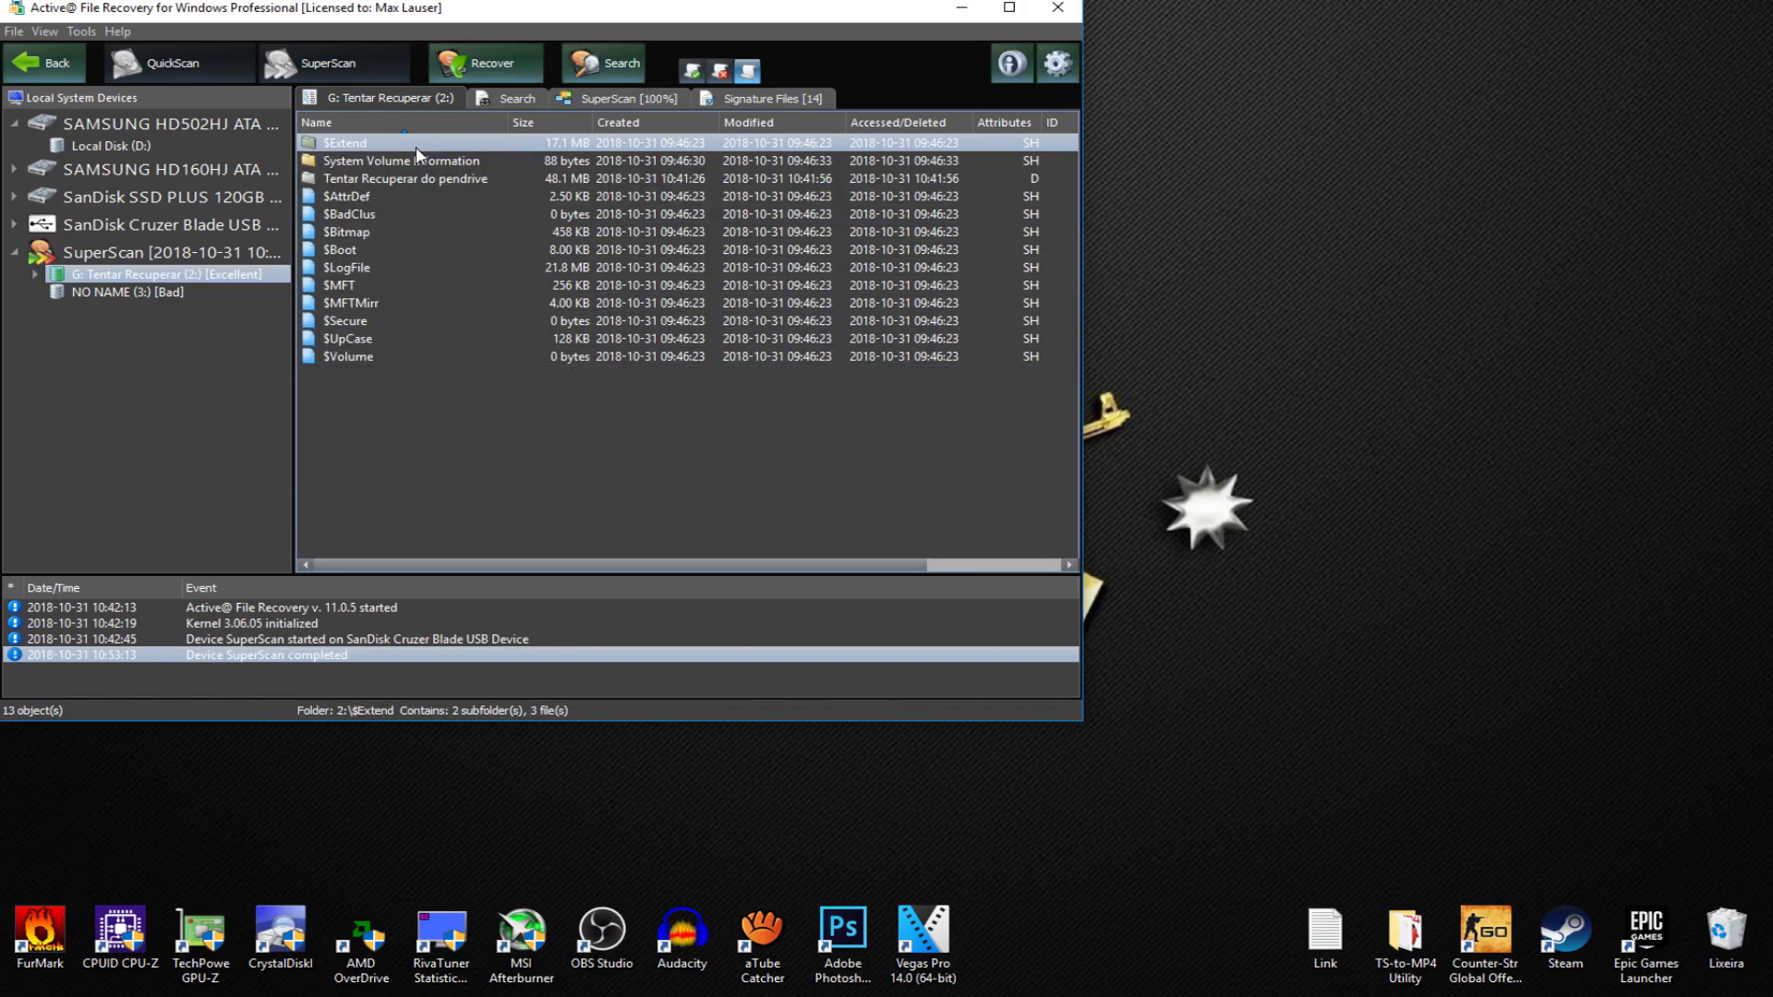
shift+click(406, 356)
click(416, 427)
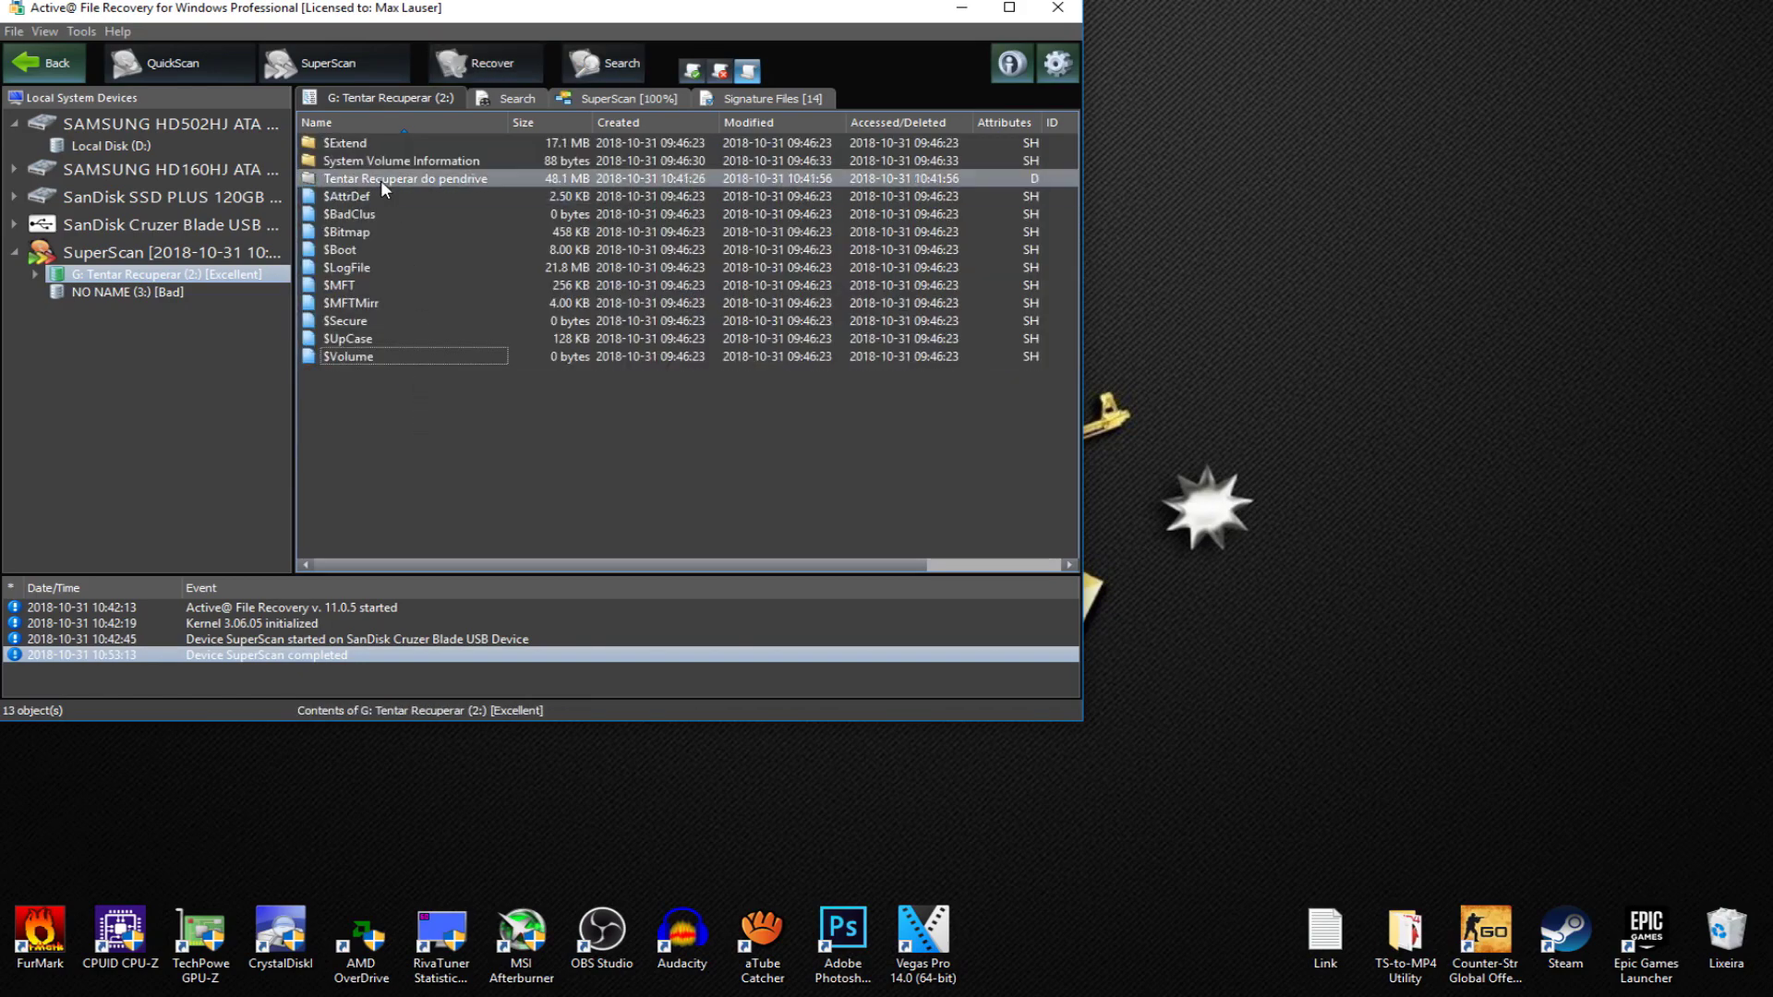
click(380, 180)
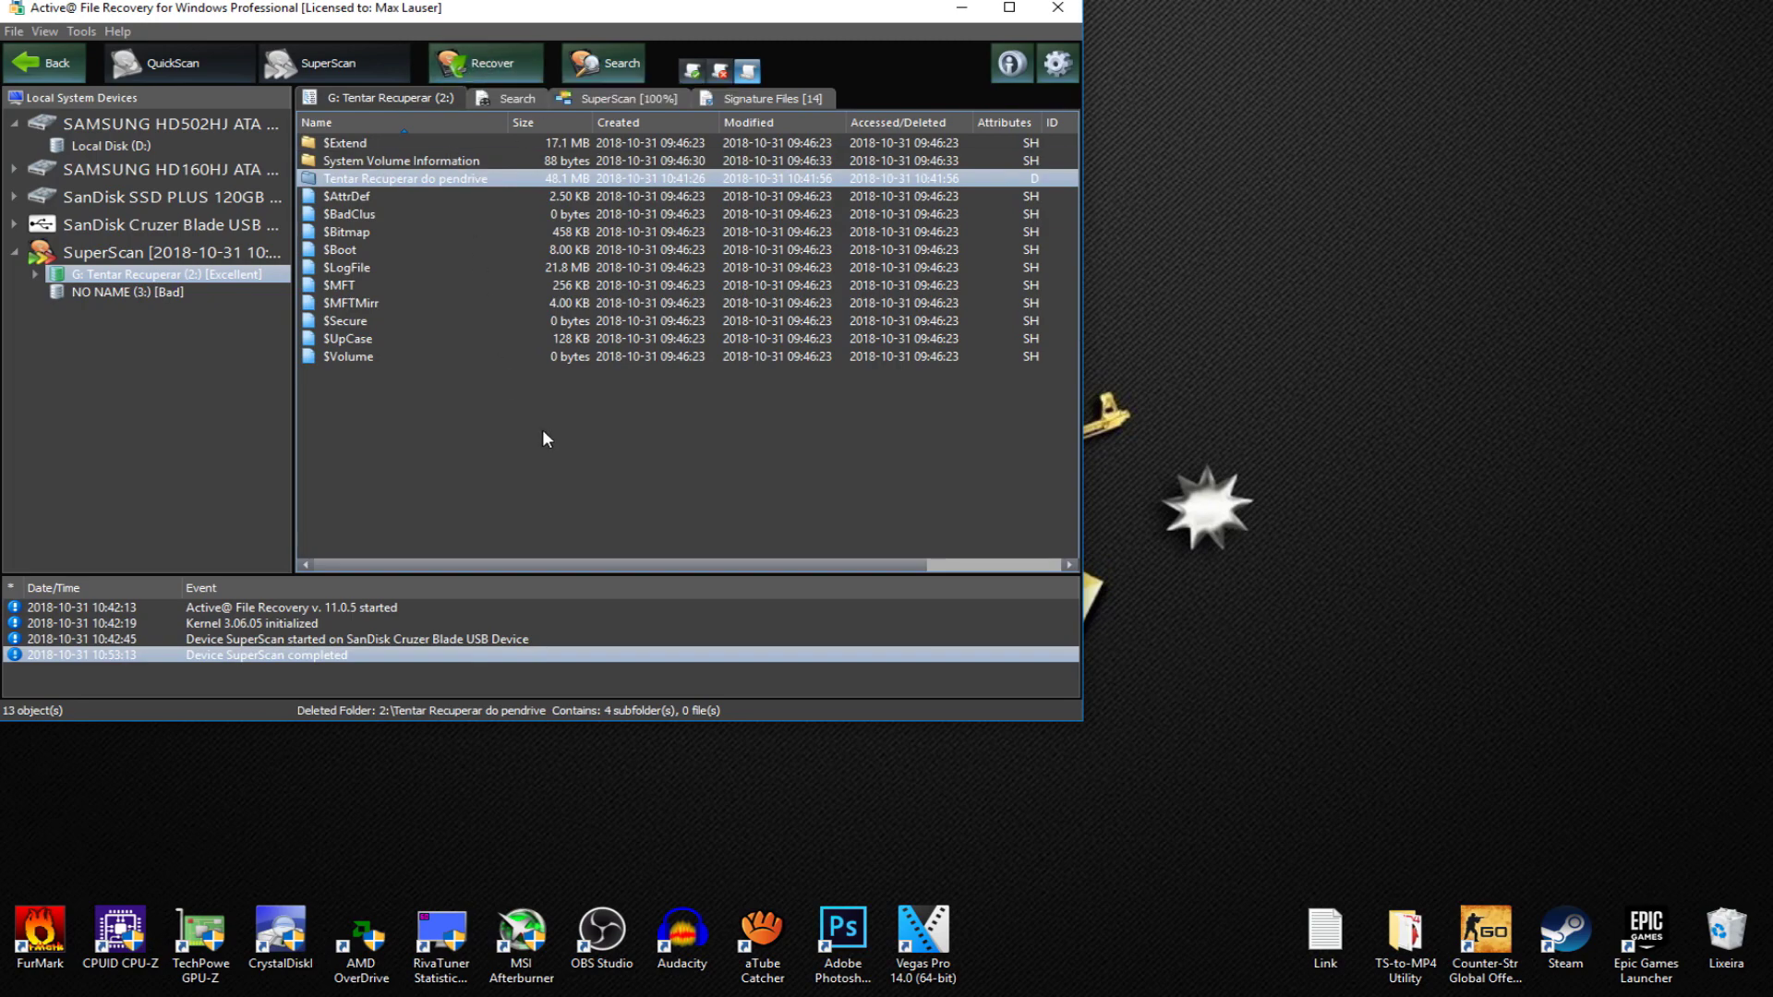
key(super+e)
Step: Open and refresh the empty Tentar Recuperar (G:) drive beside the recovery program
click(692, 362)
click(988, 627)
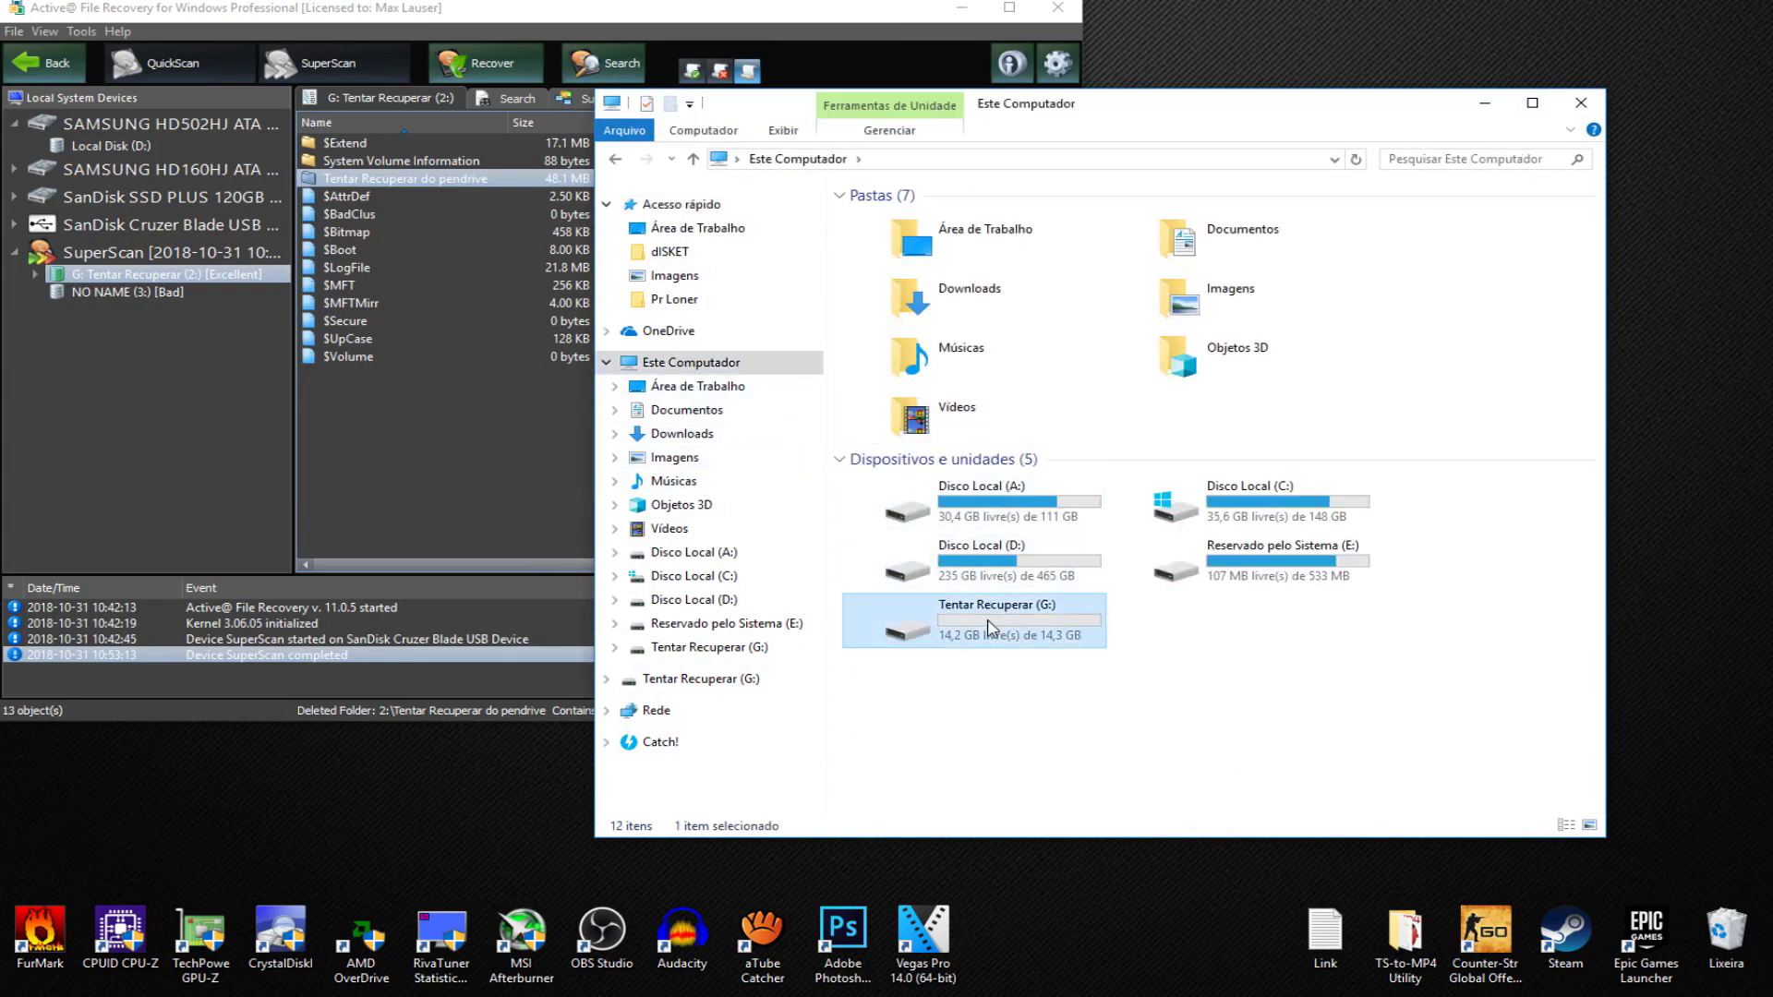
double_click(990, 628)
right_click(984, 400)
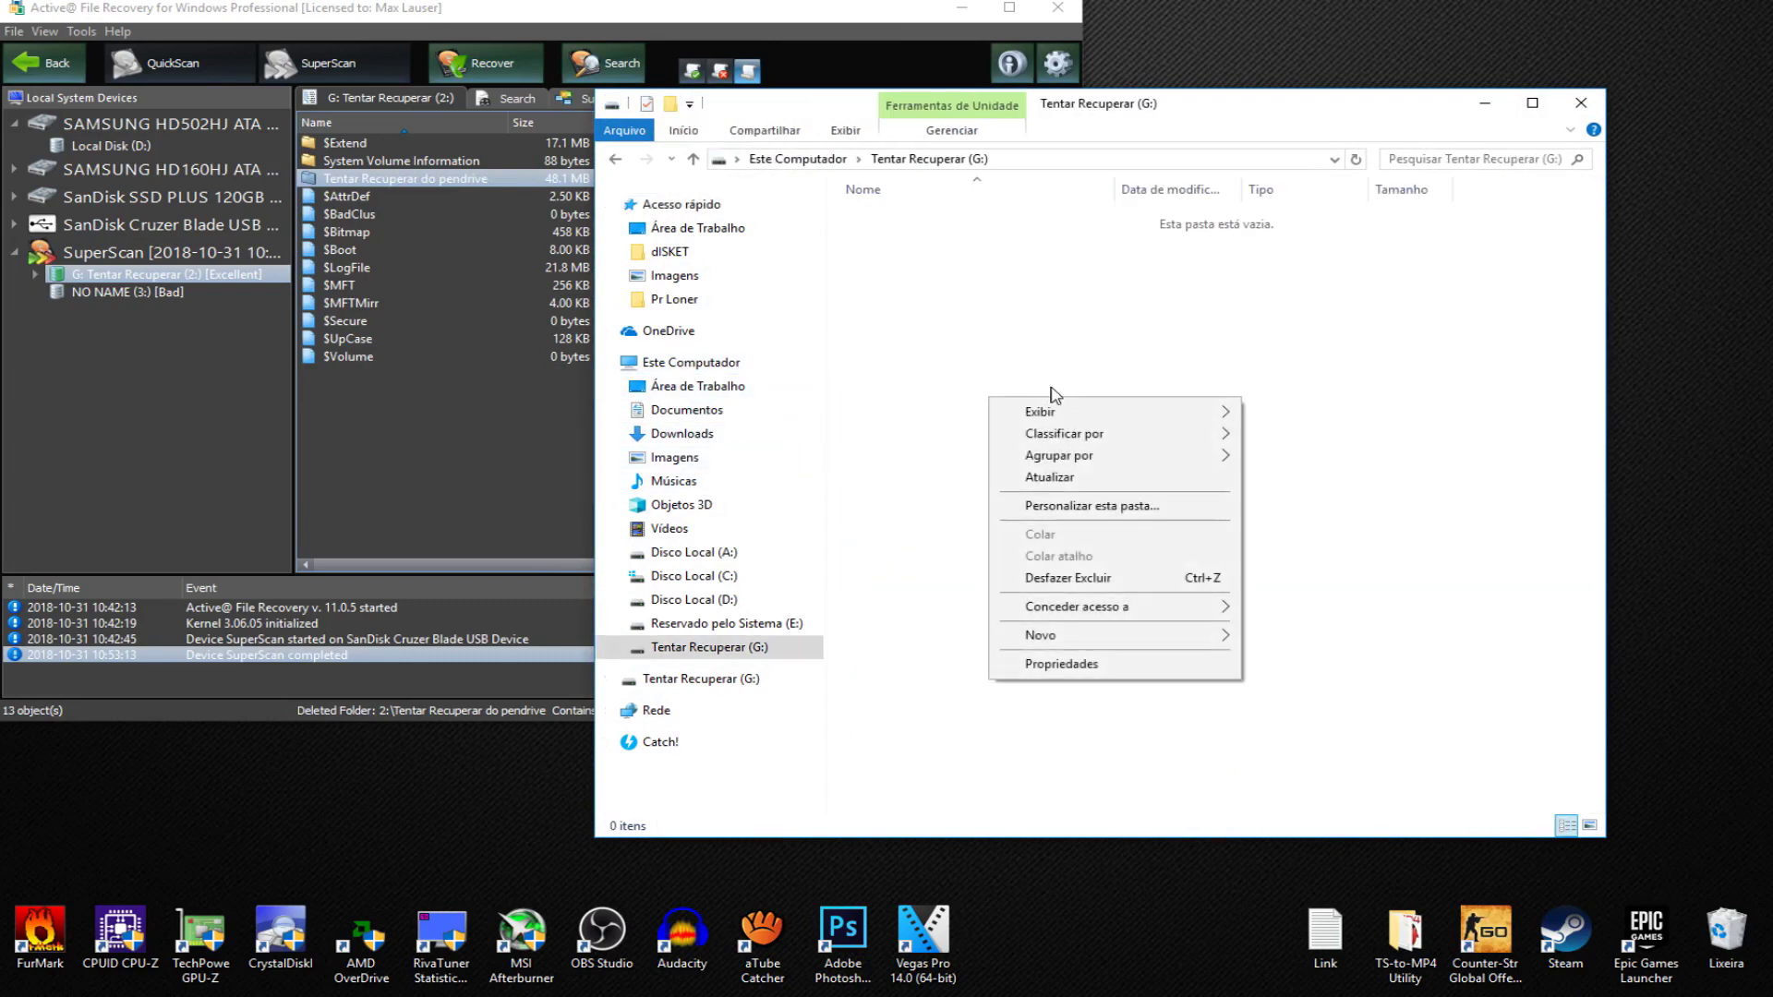
click(1062, 481)
drag(1201, 90, 1409, 92)
click(479, 188)
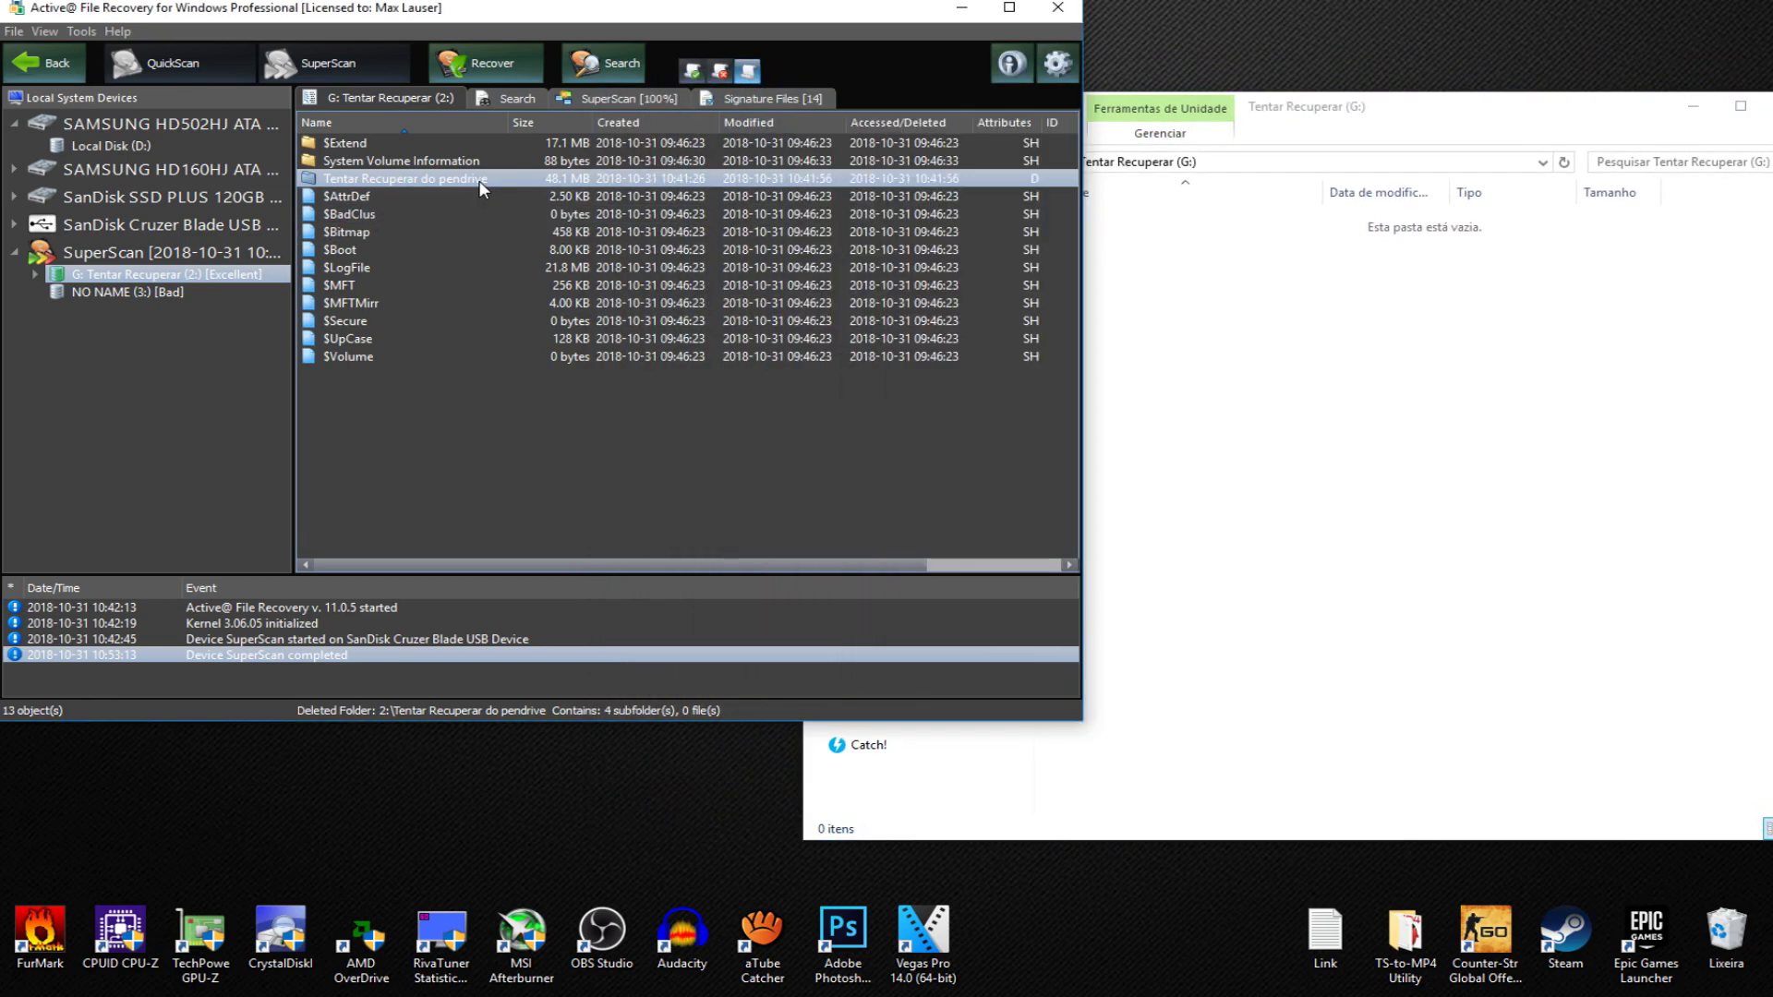
Step: Set G:\ as the output folder for recovering Tentar Recuperar do pendrive
click(467, 61)
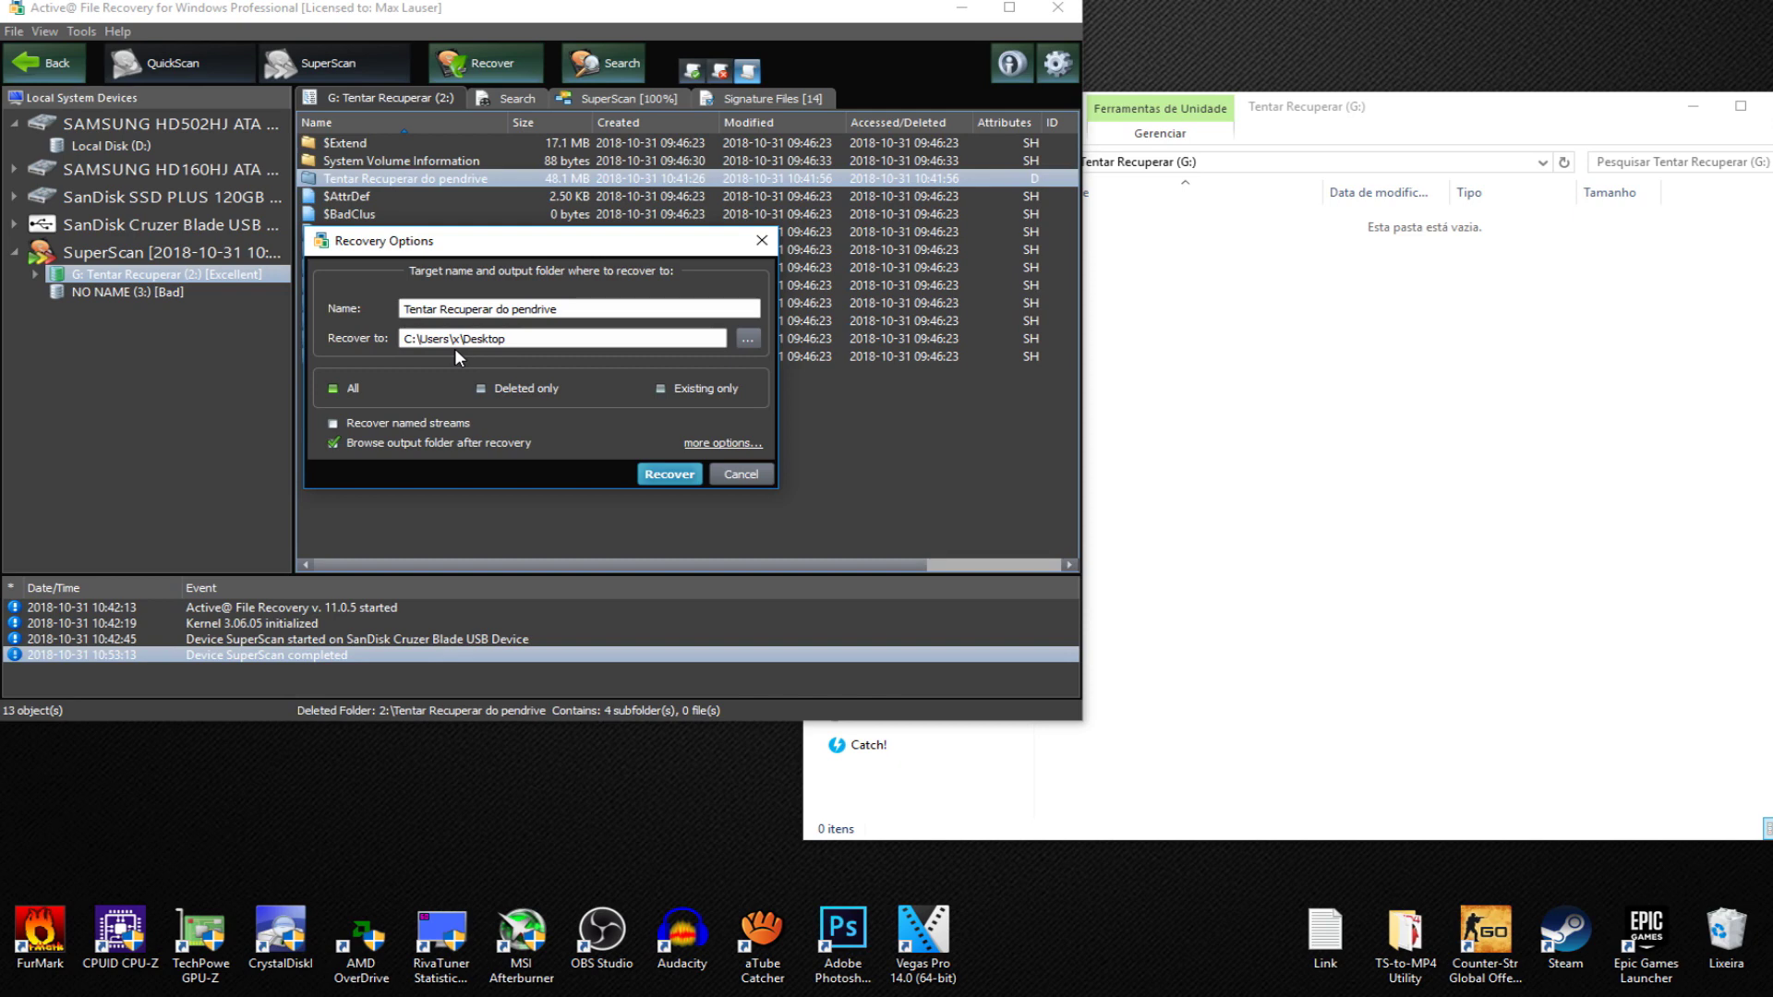
click(742, 342)
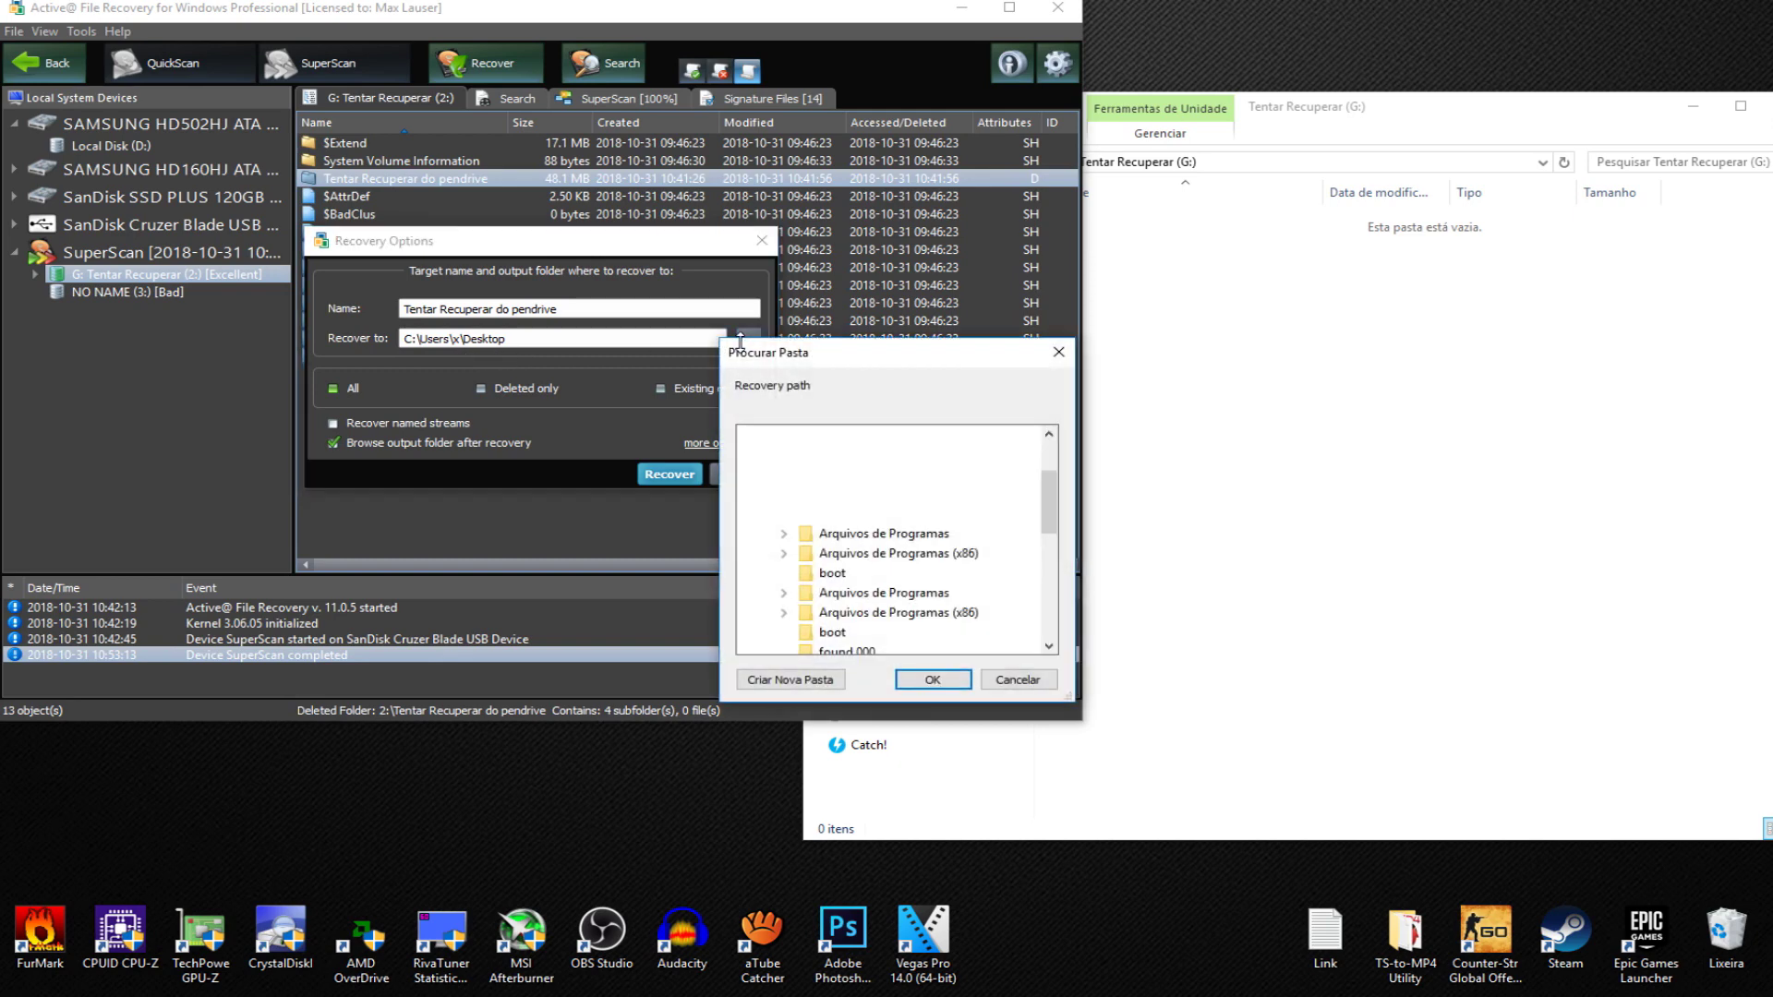
drag(686, 360, 708, 458)
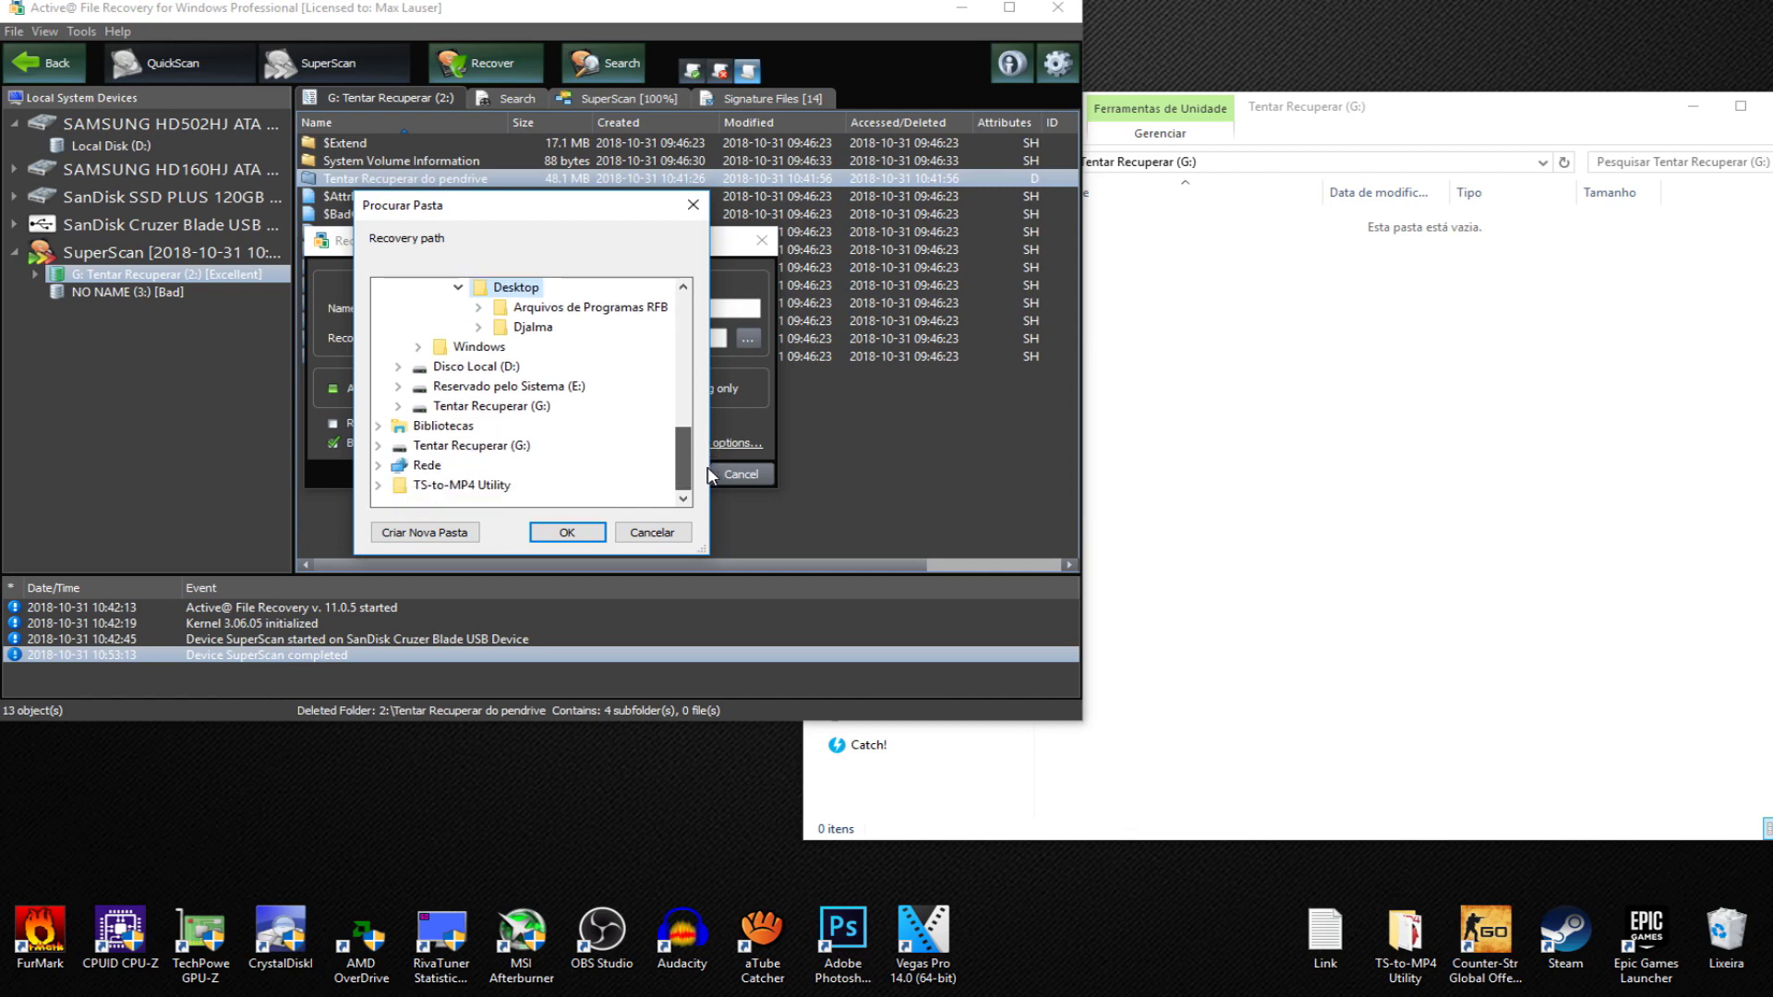
click(486, 409)
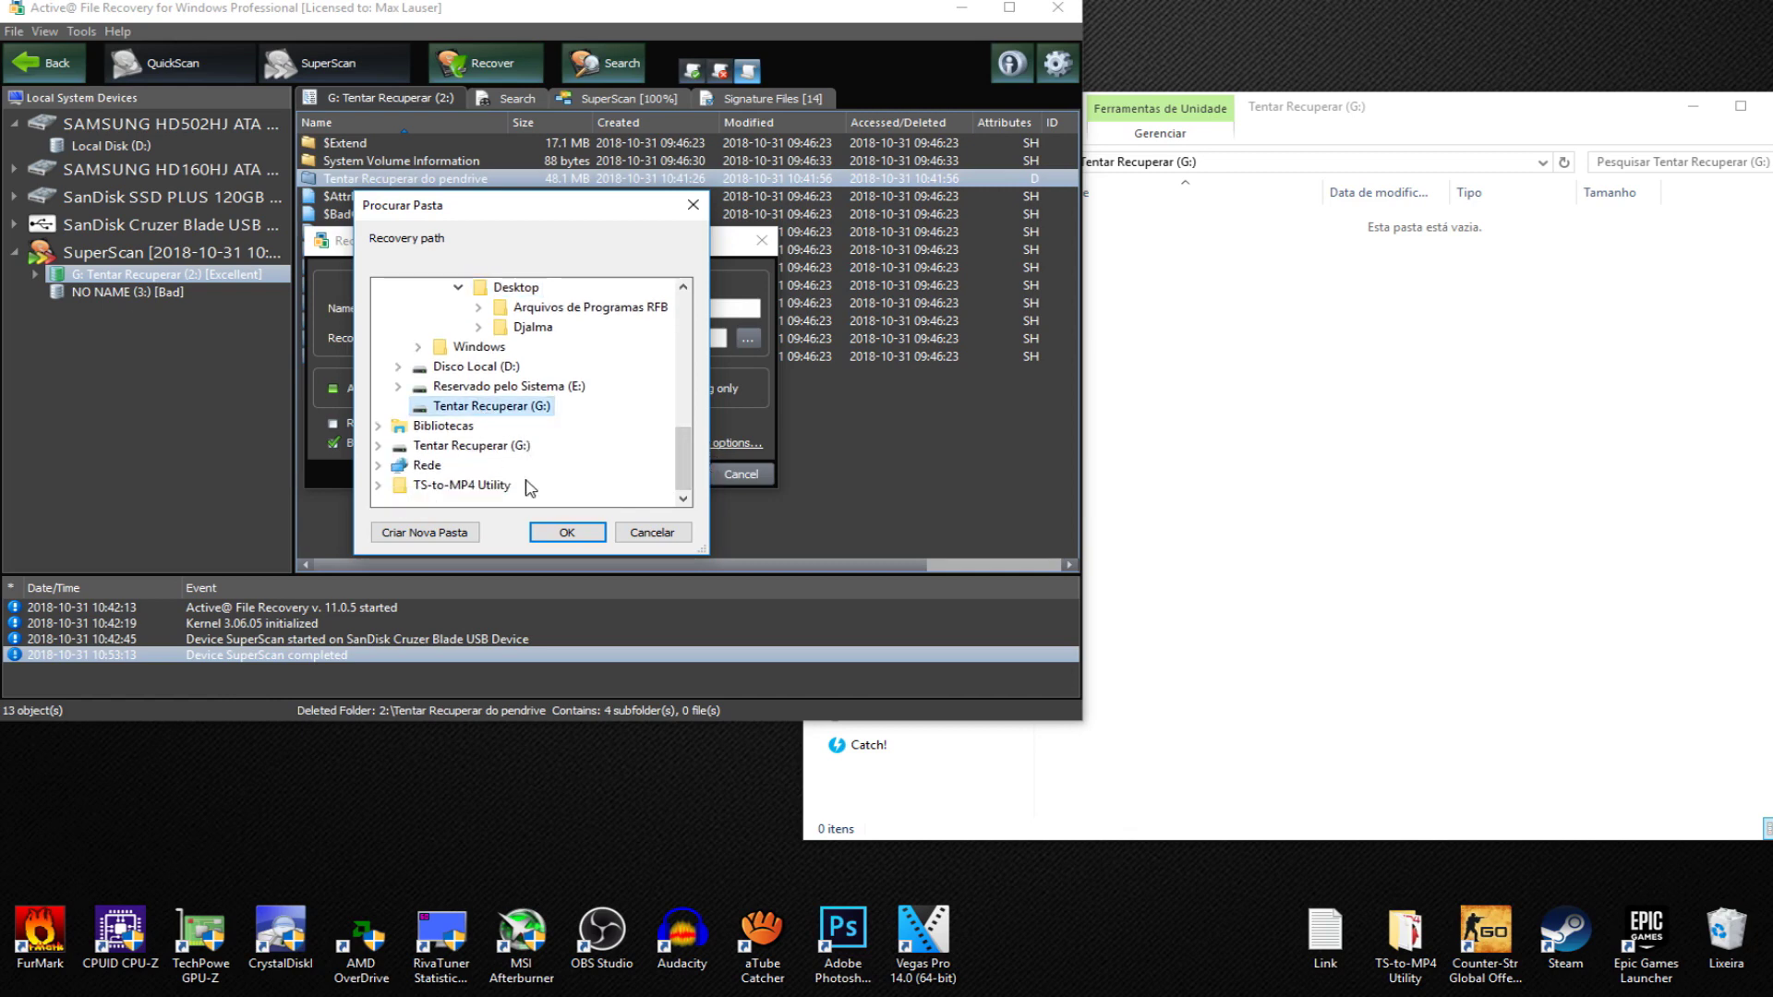
click(567, 532)
Step: Arrange the G: drive window and the Recovery Options dialog side by side
click(1309, 256)
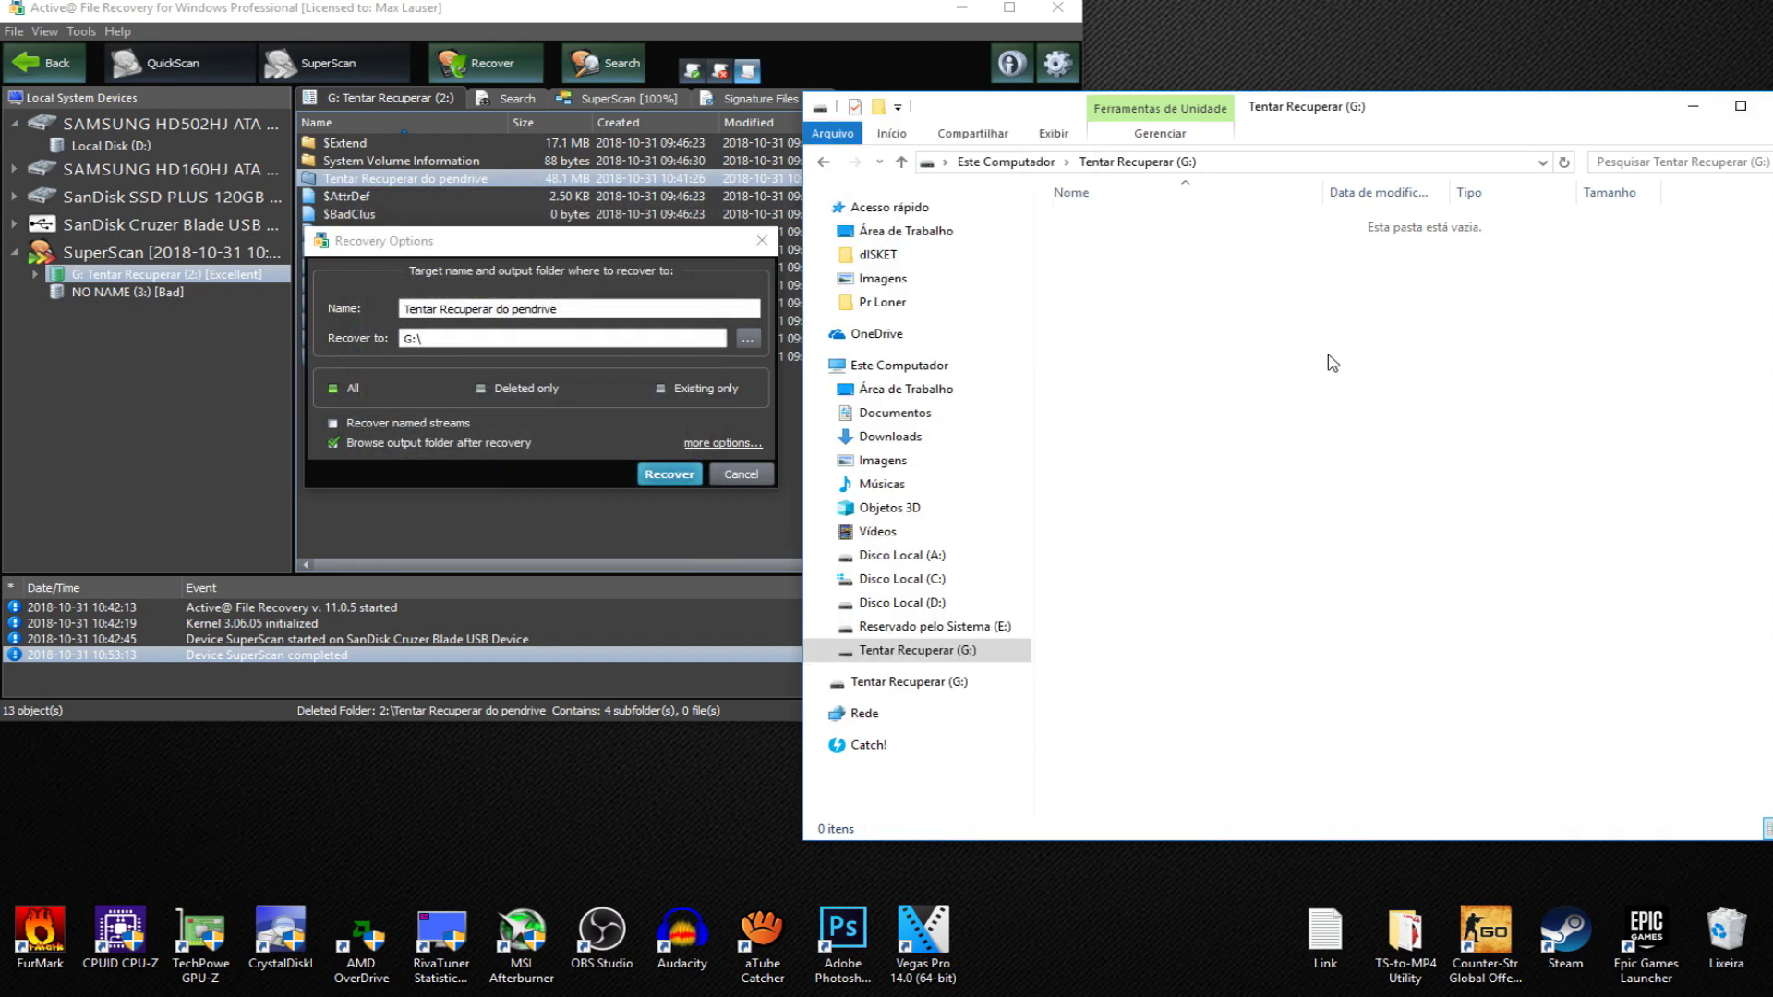
drag(631, 243, 1138, 608)
drag(1347, 115, 1296, 147)
drag(757, 126, 1144, 82)
drag(1614, 109, 1572, 31)
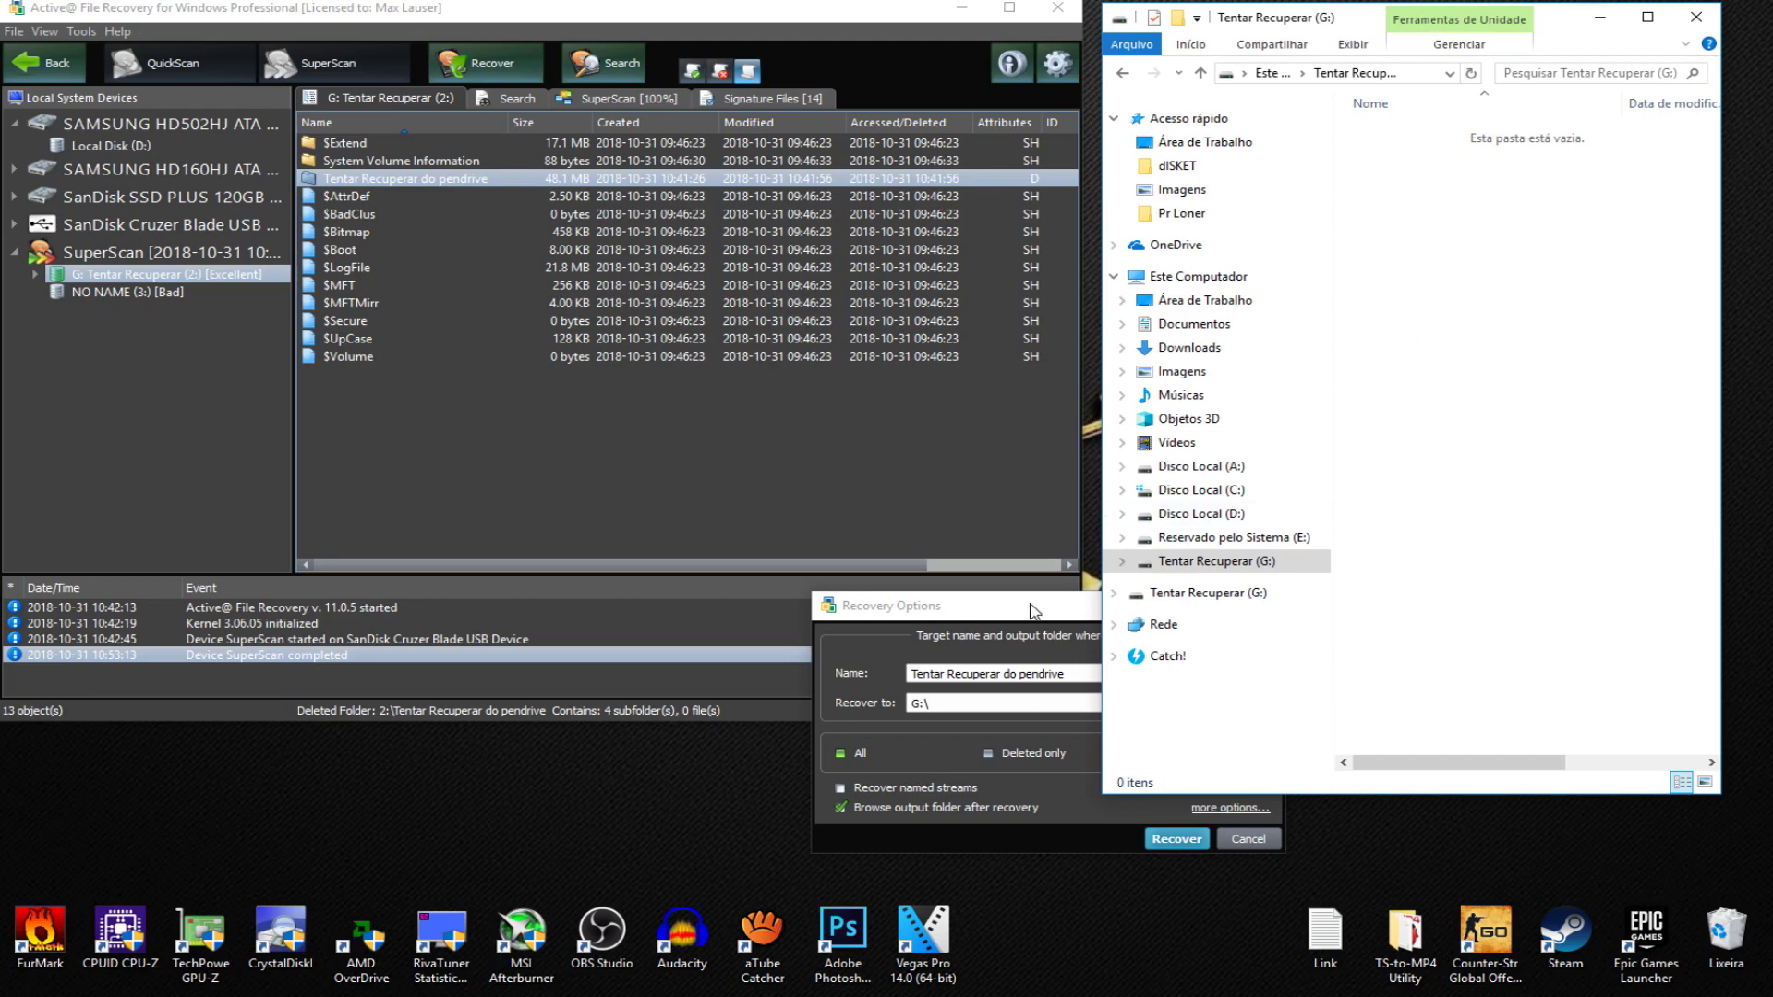
click(1035, 610)
drag(1080, 616, 866, 616)
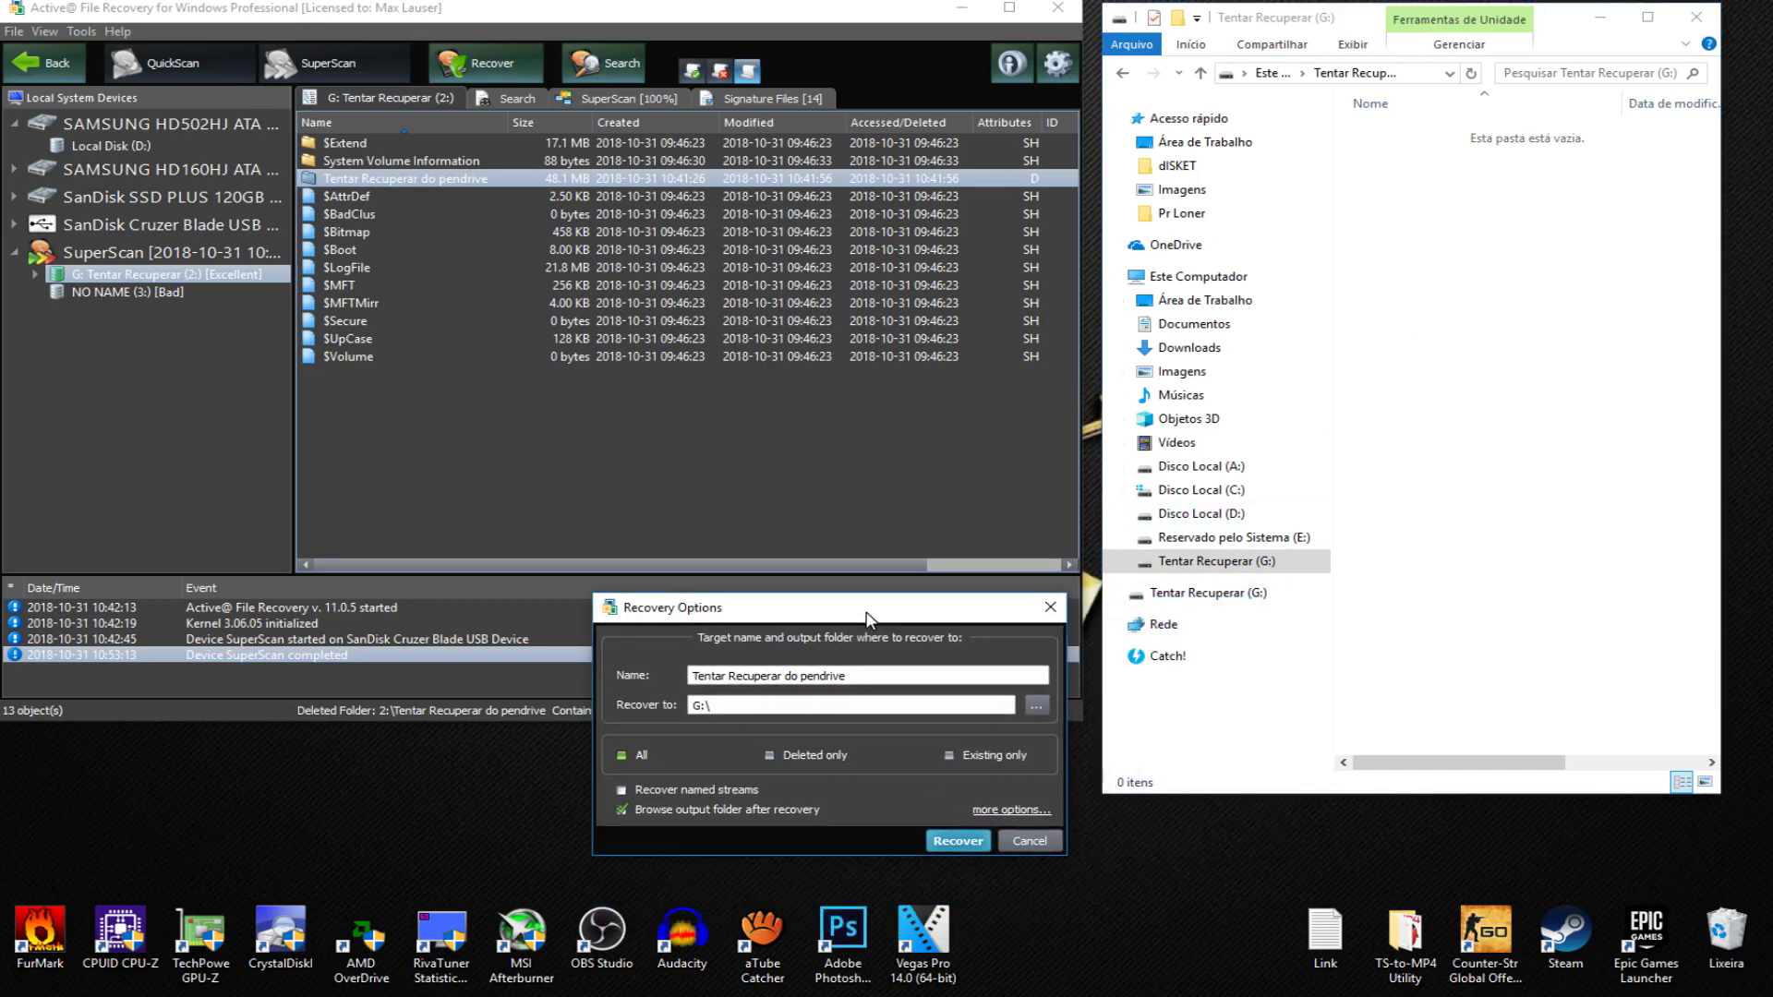
Step: Recover the folder's 21 files to G:\ and centre the G: drive window
click(957, 841)
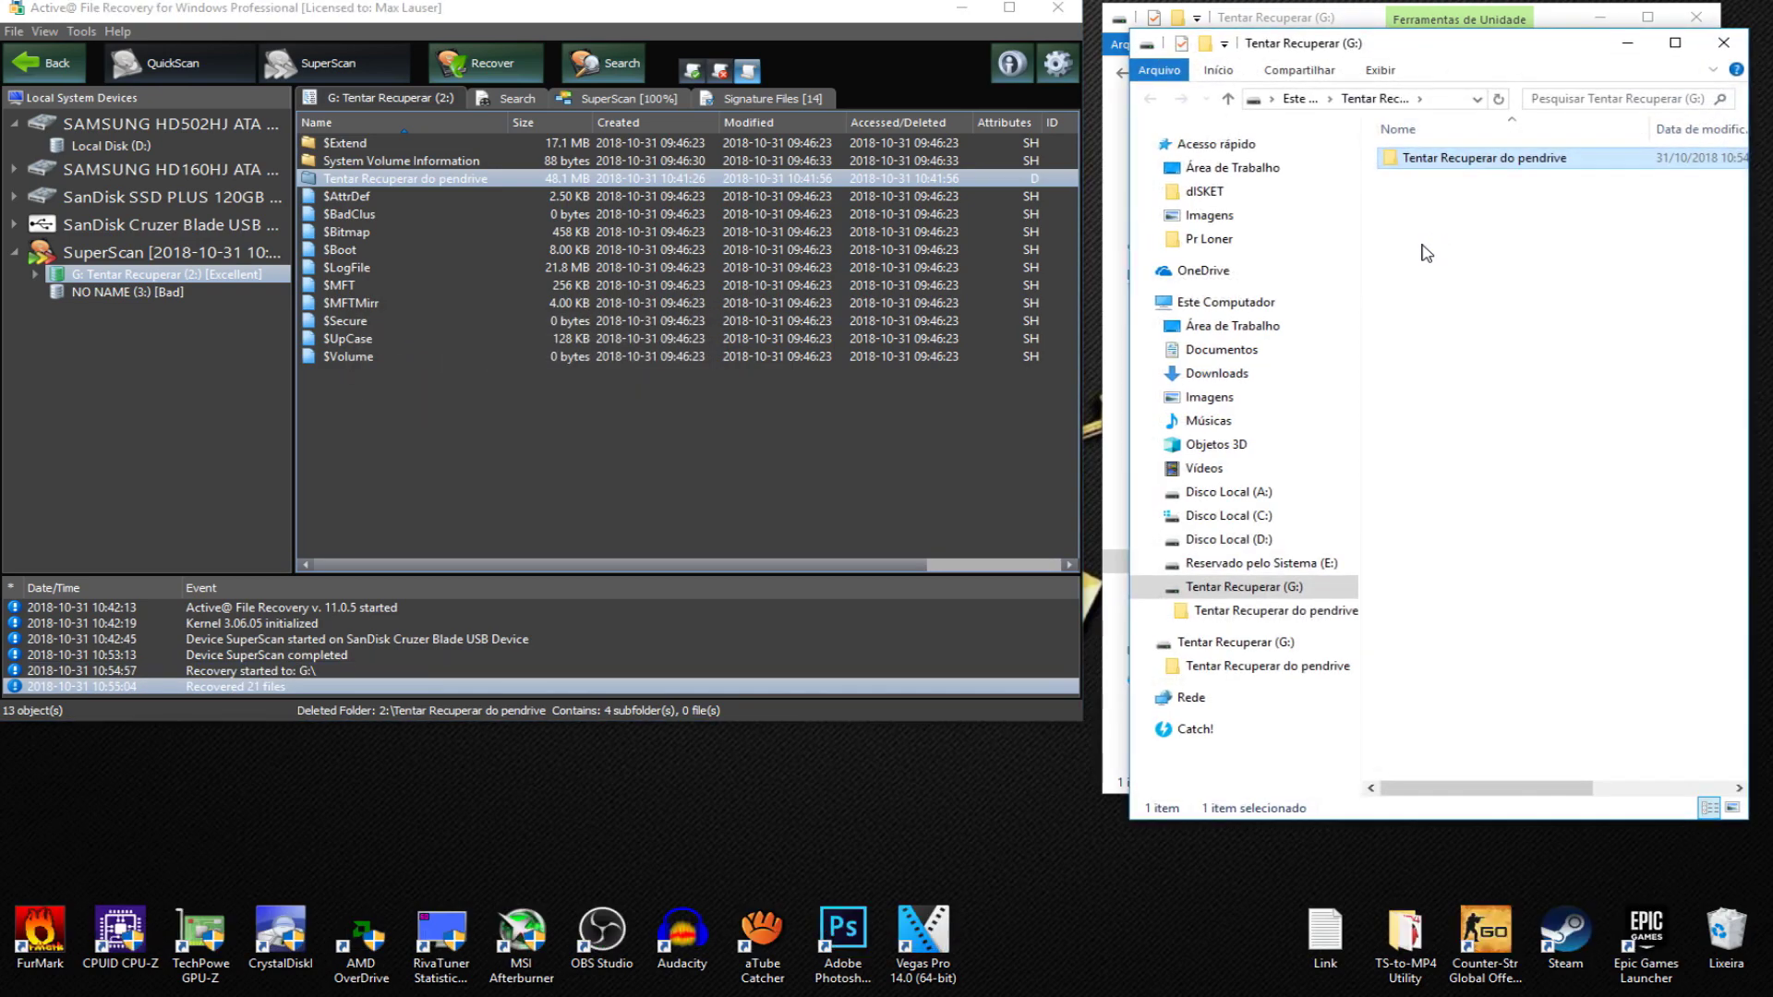
drag(1484, 53, 822, 96)
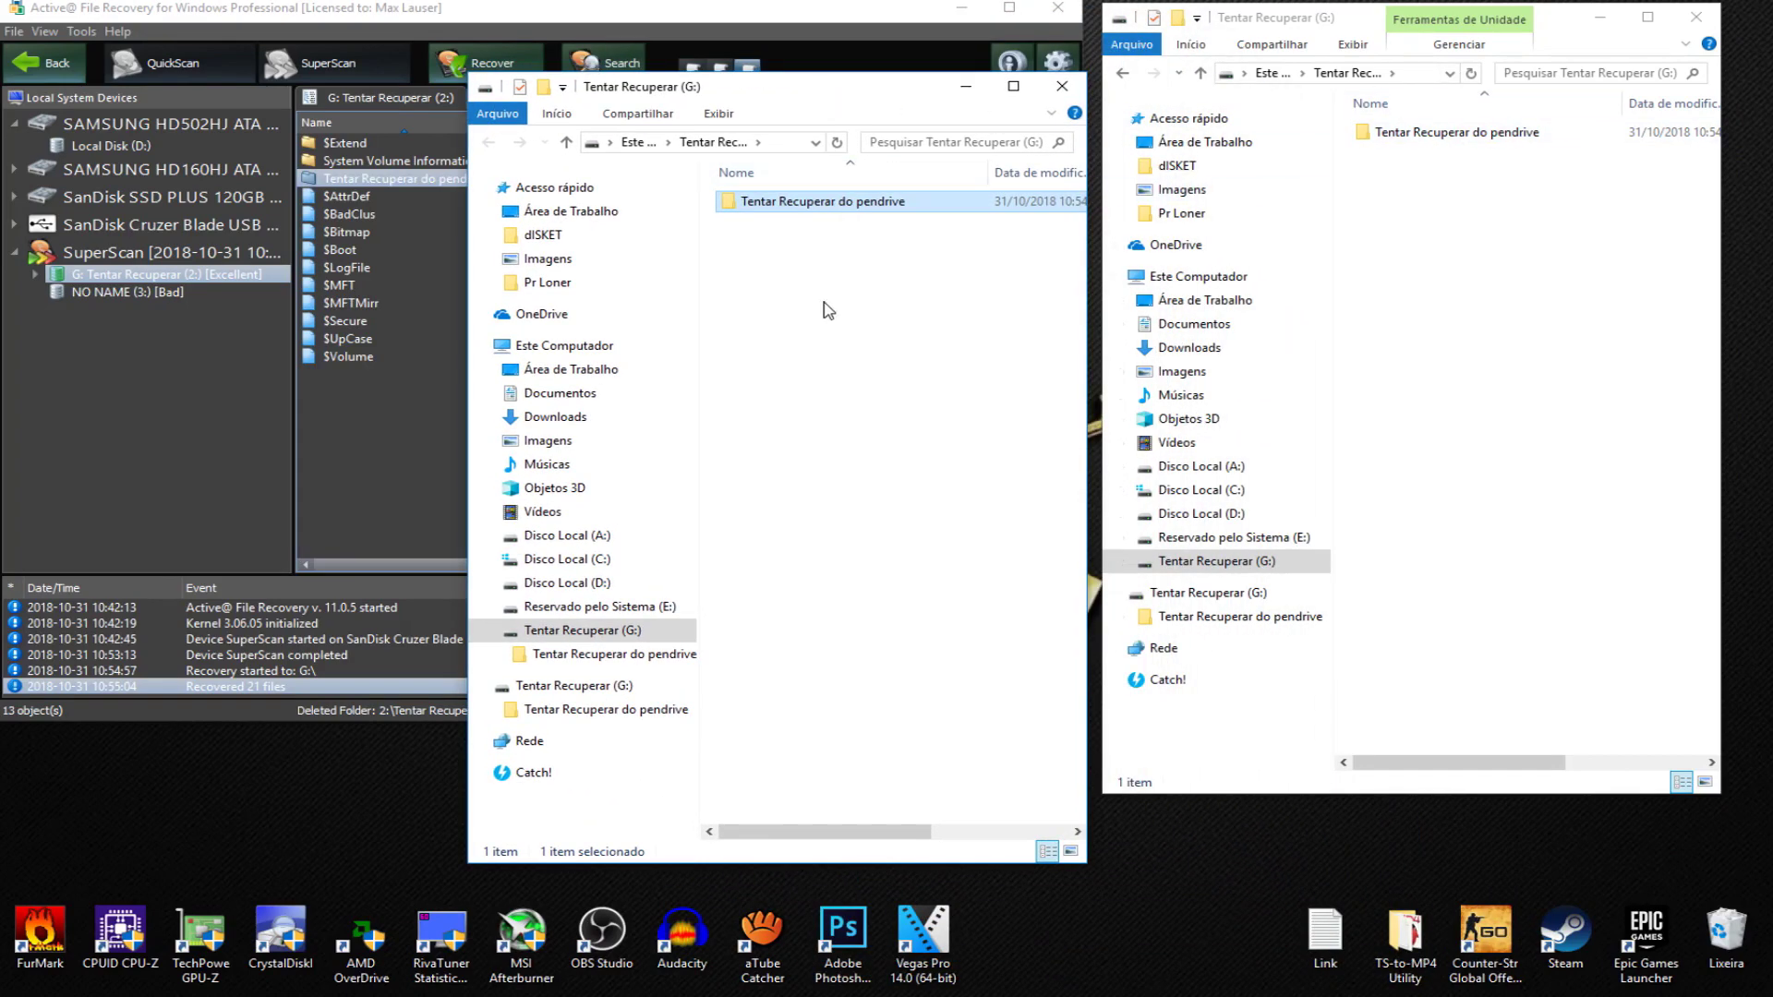
Step: Open the recovered fotos folder and view 20180426_210636 and the next photo in Photos
double_click(859, 203)
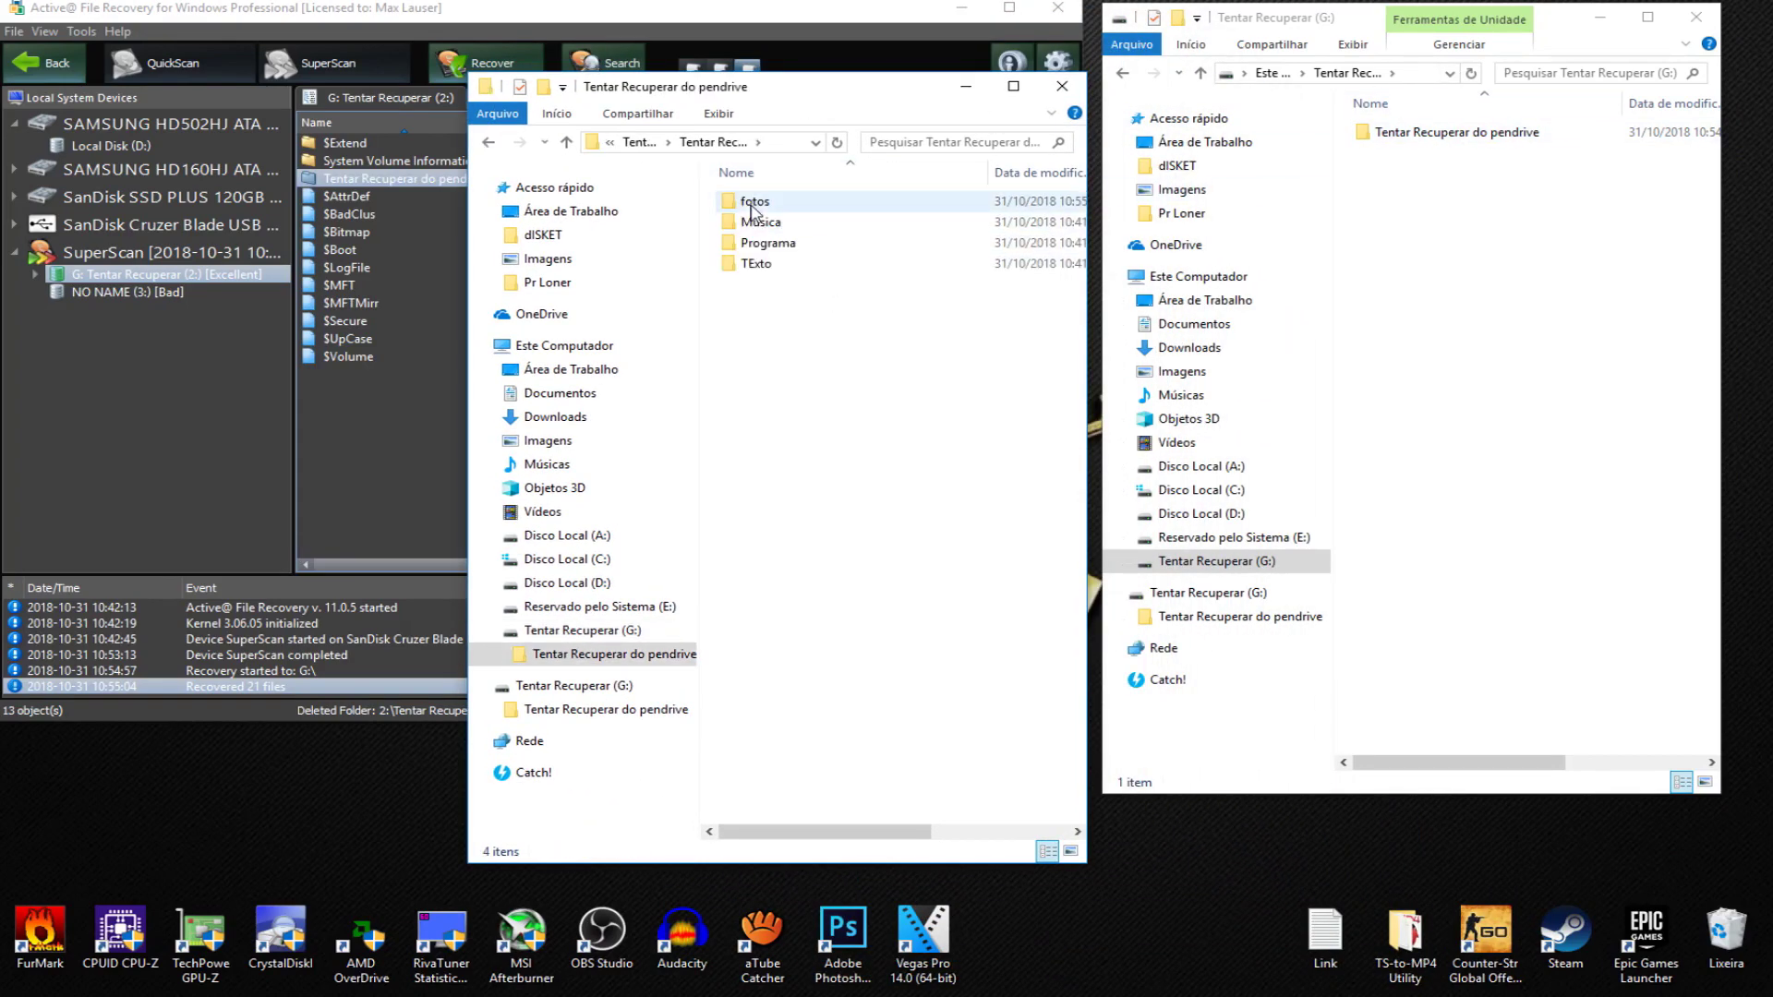
double_click(752, 204)
click(794, 263)
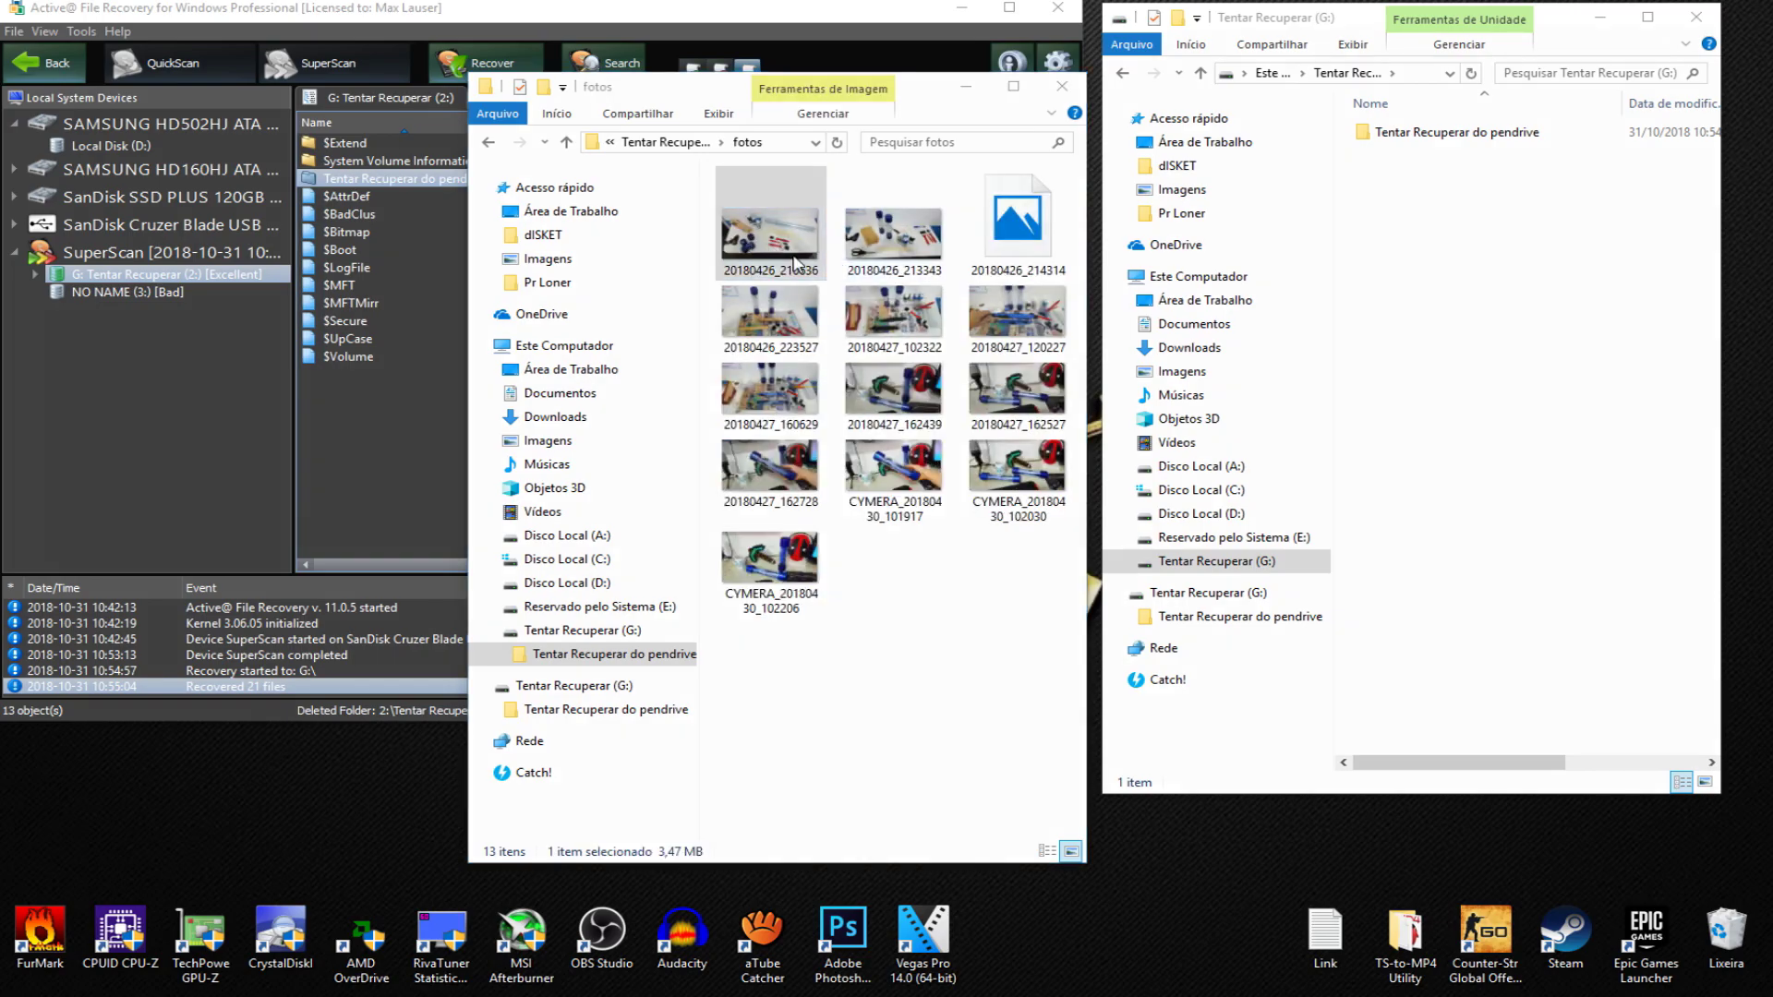
double_click(794, 263)
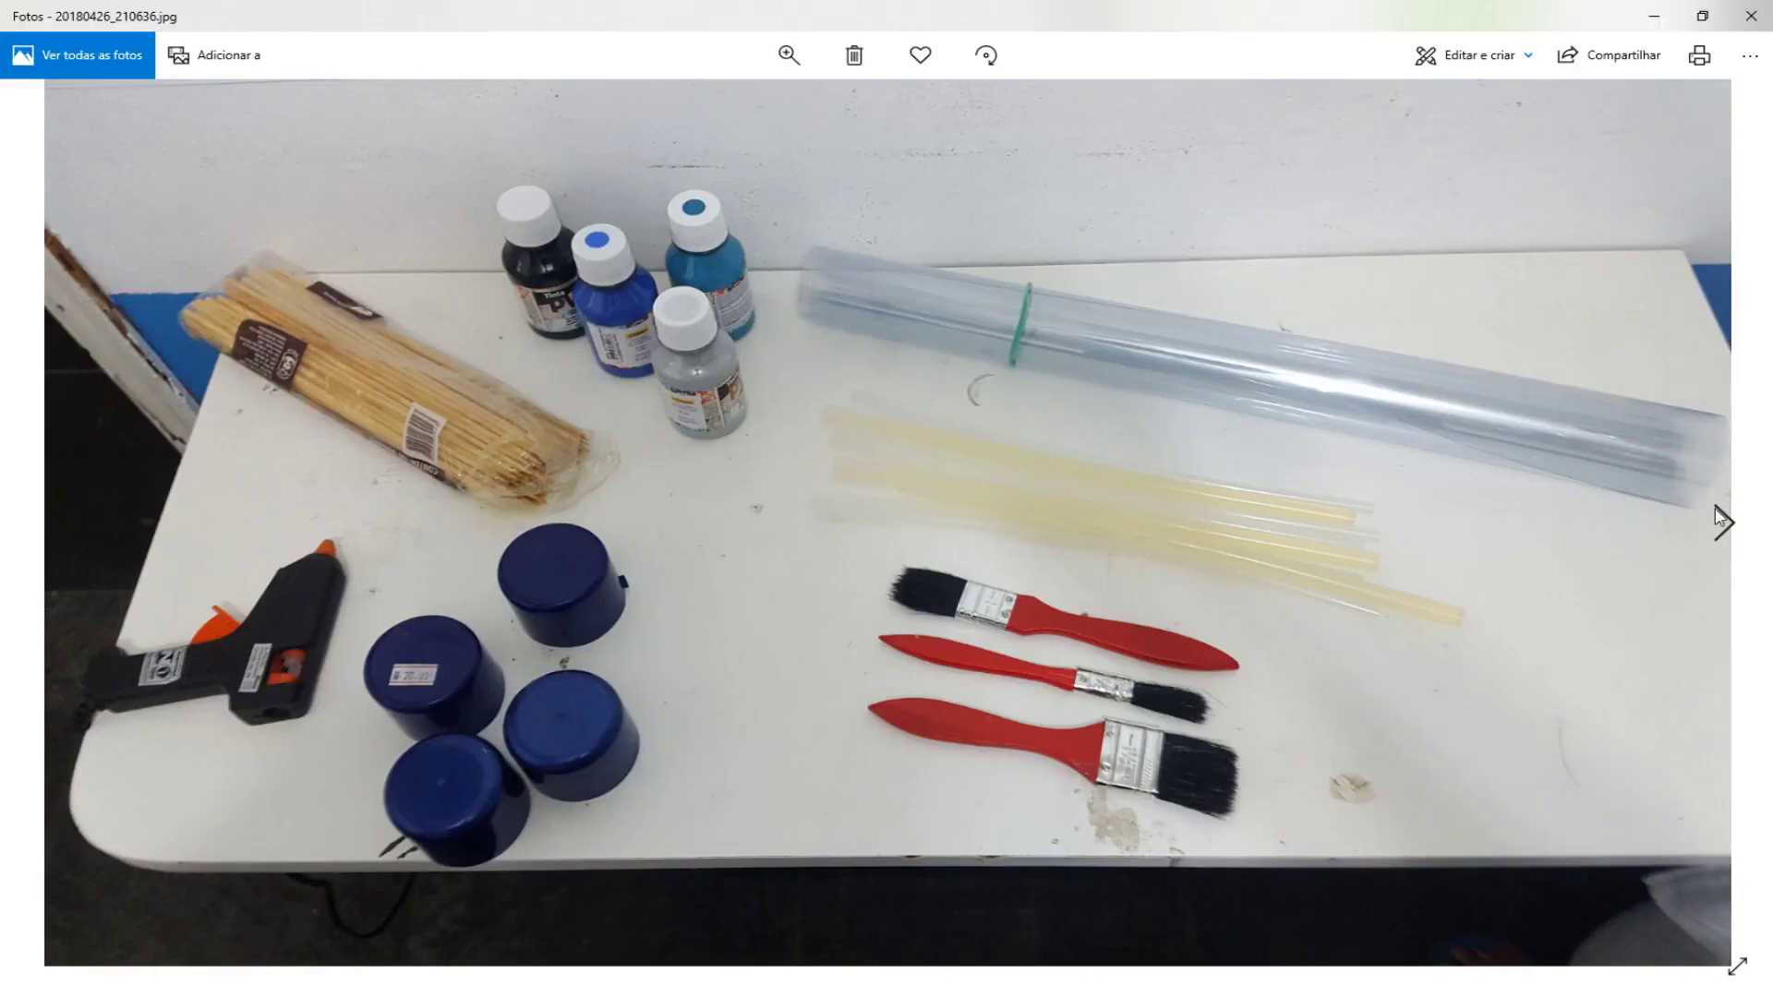
click(1749, 527)
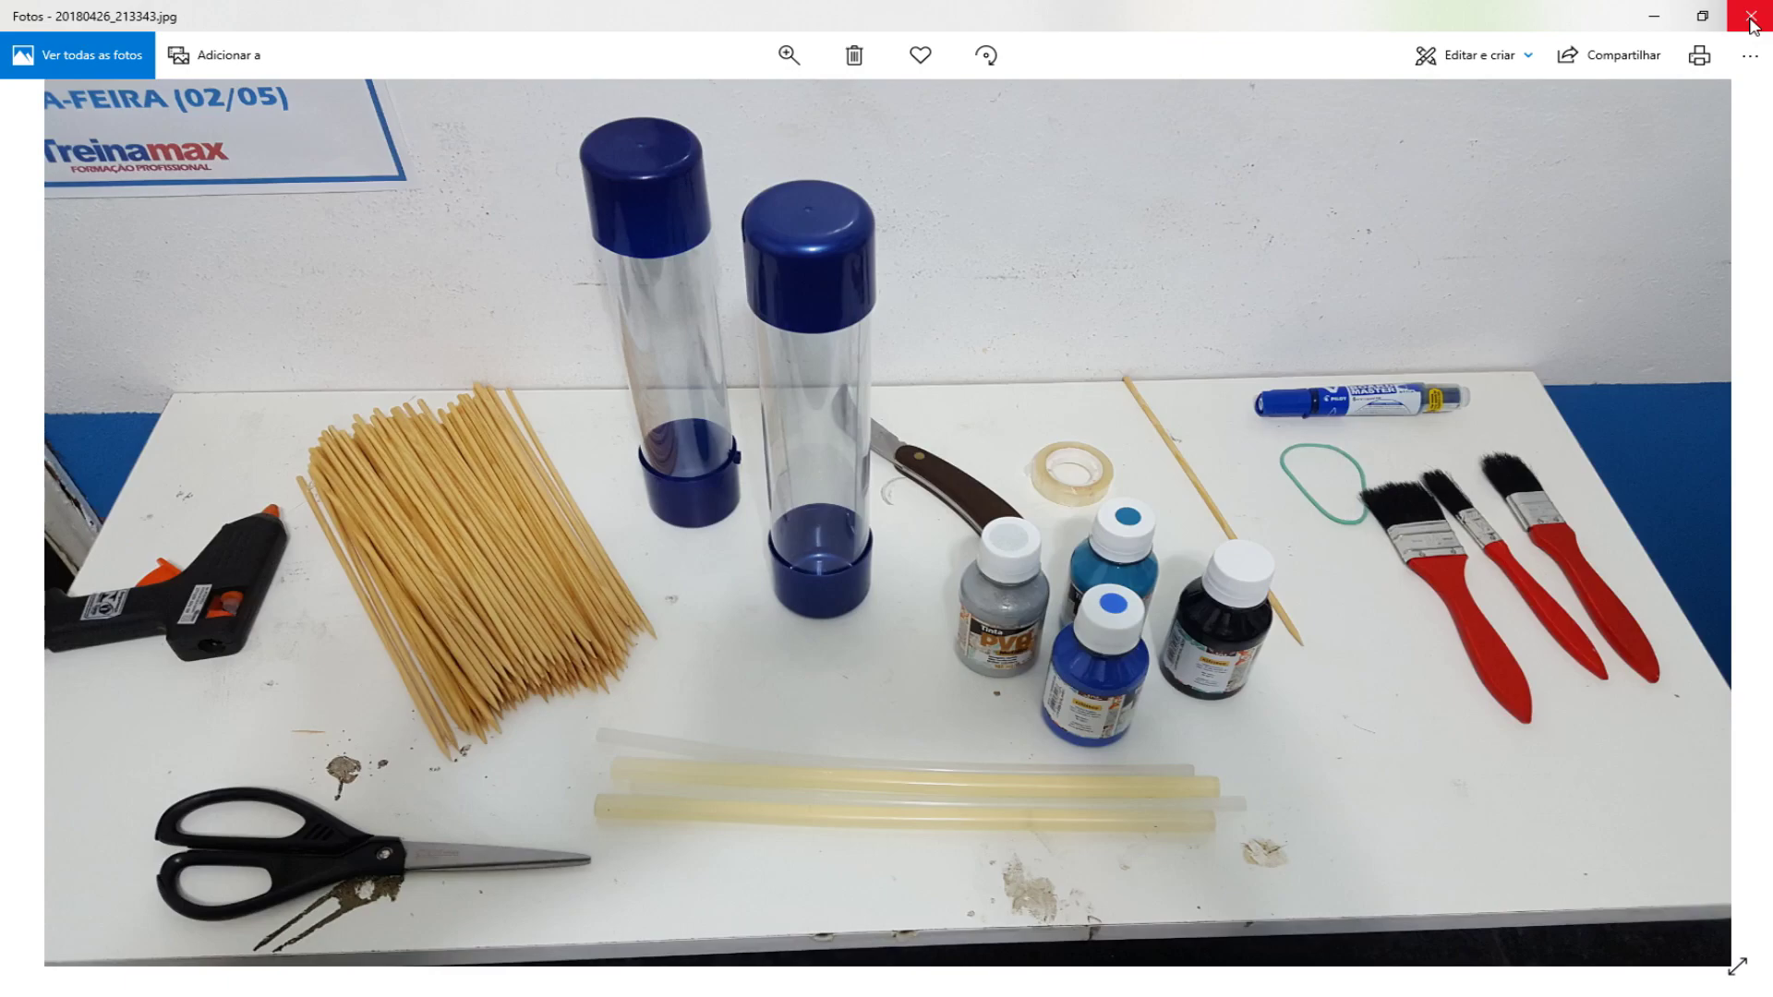
click(1751, 16)
Step: Try opening 20180426_214314, which is unsupported, then widen the fotos folder window
click(1022, 233)
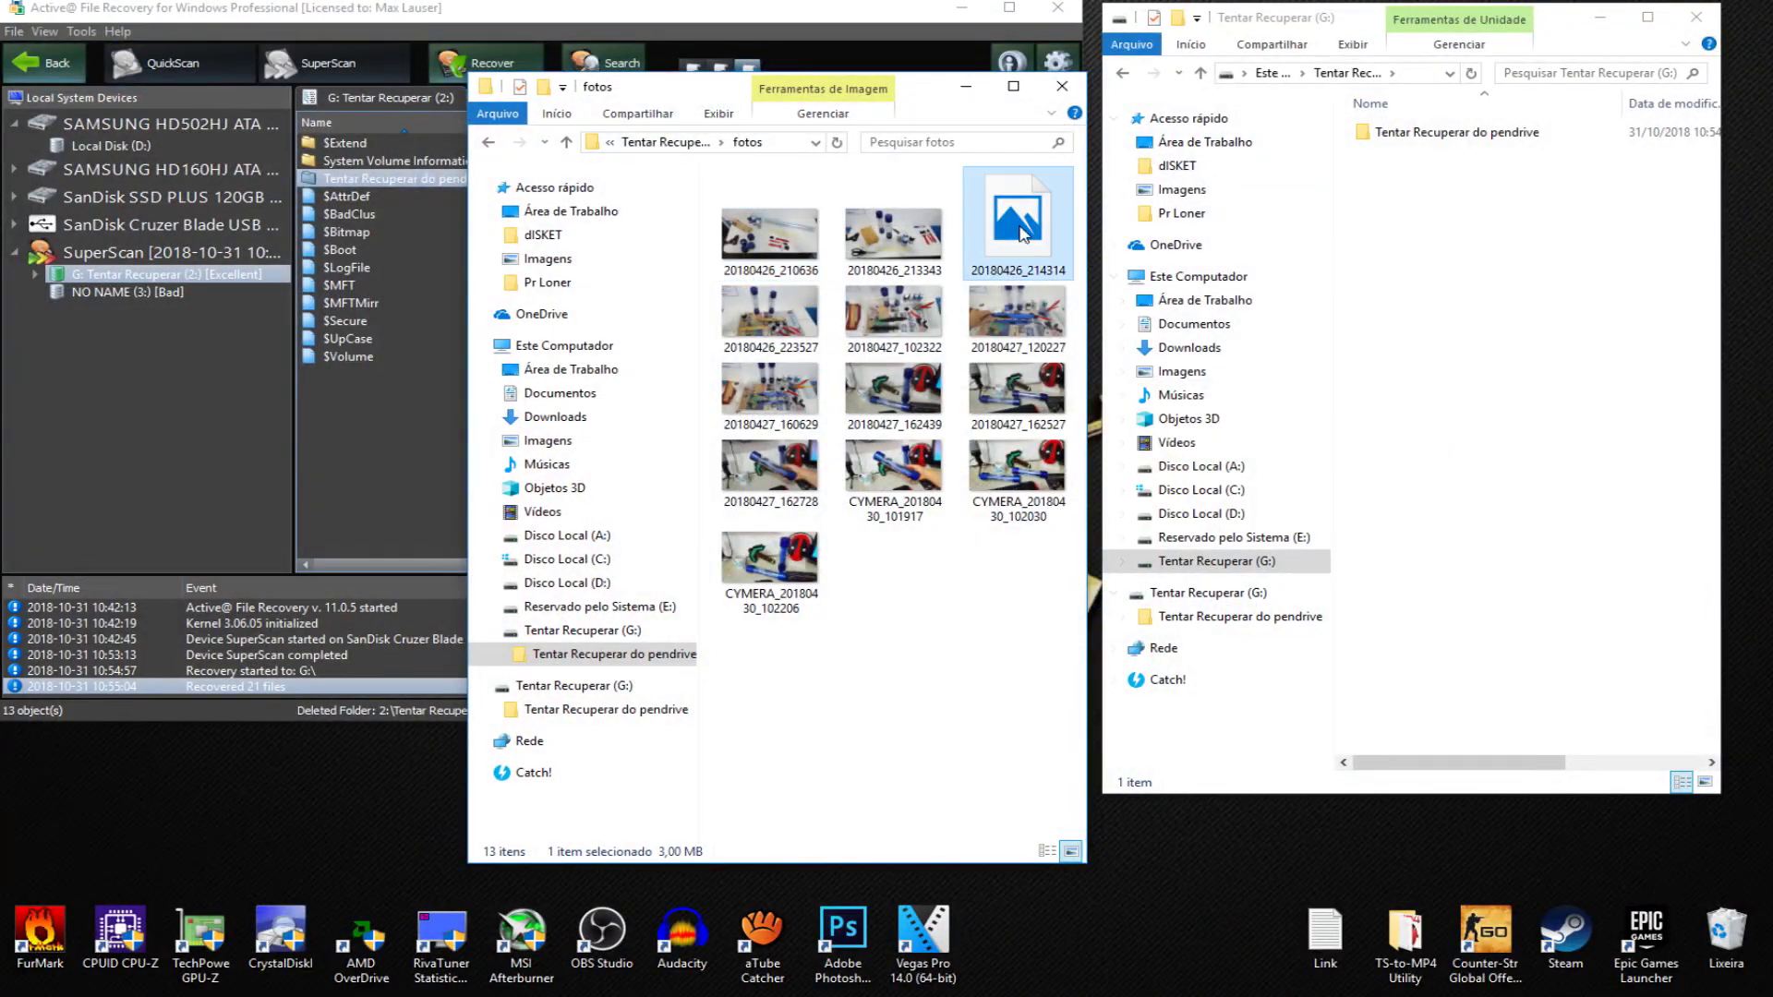
double_click(1032, 219)
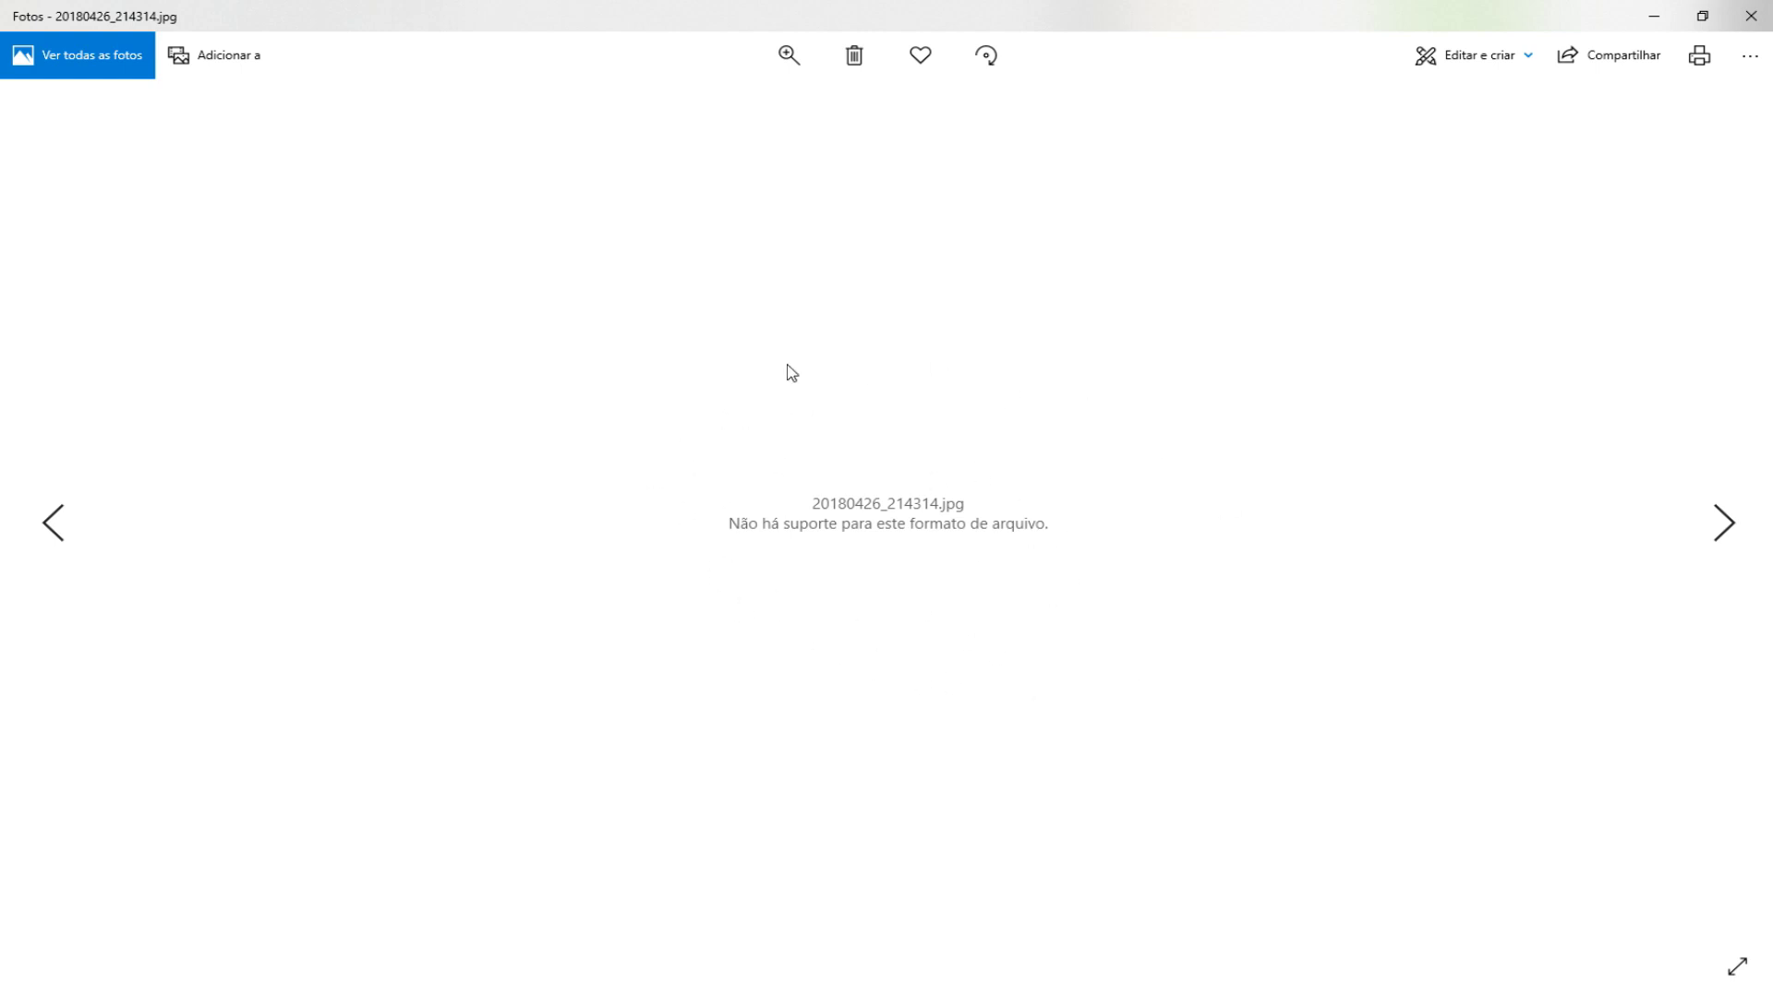
click(1750, 15)
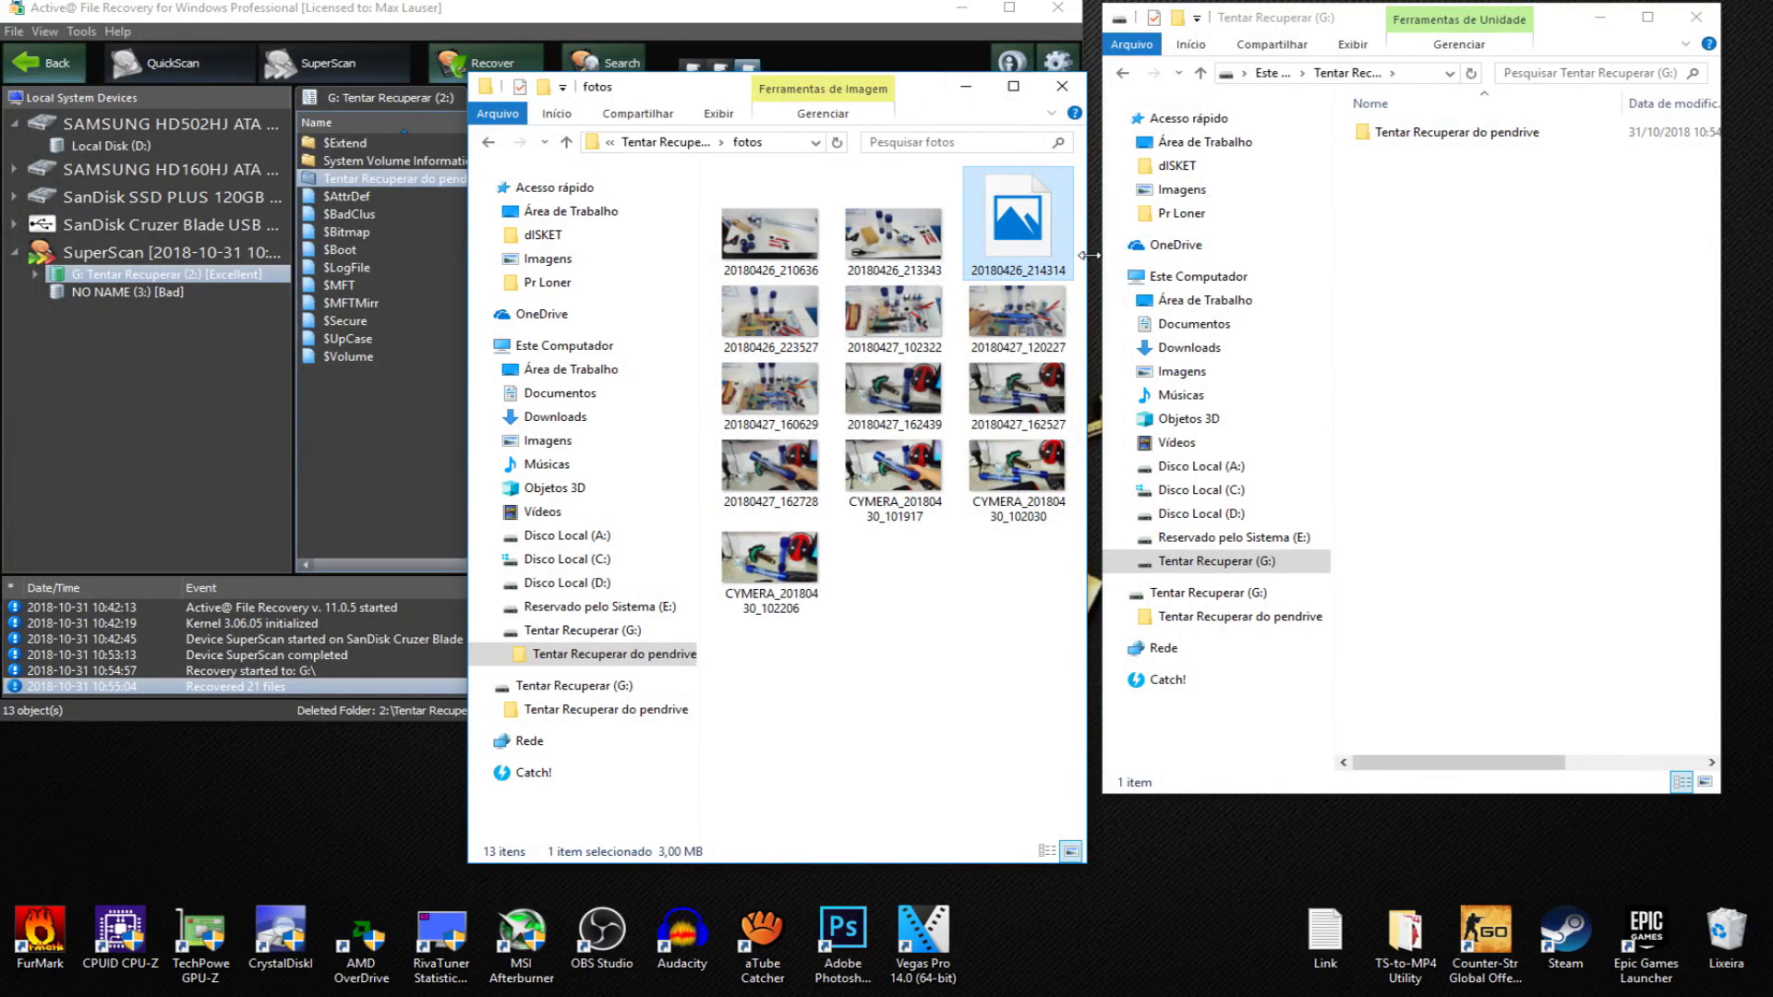
drag(1089, 254, 1341, 257)
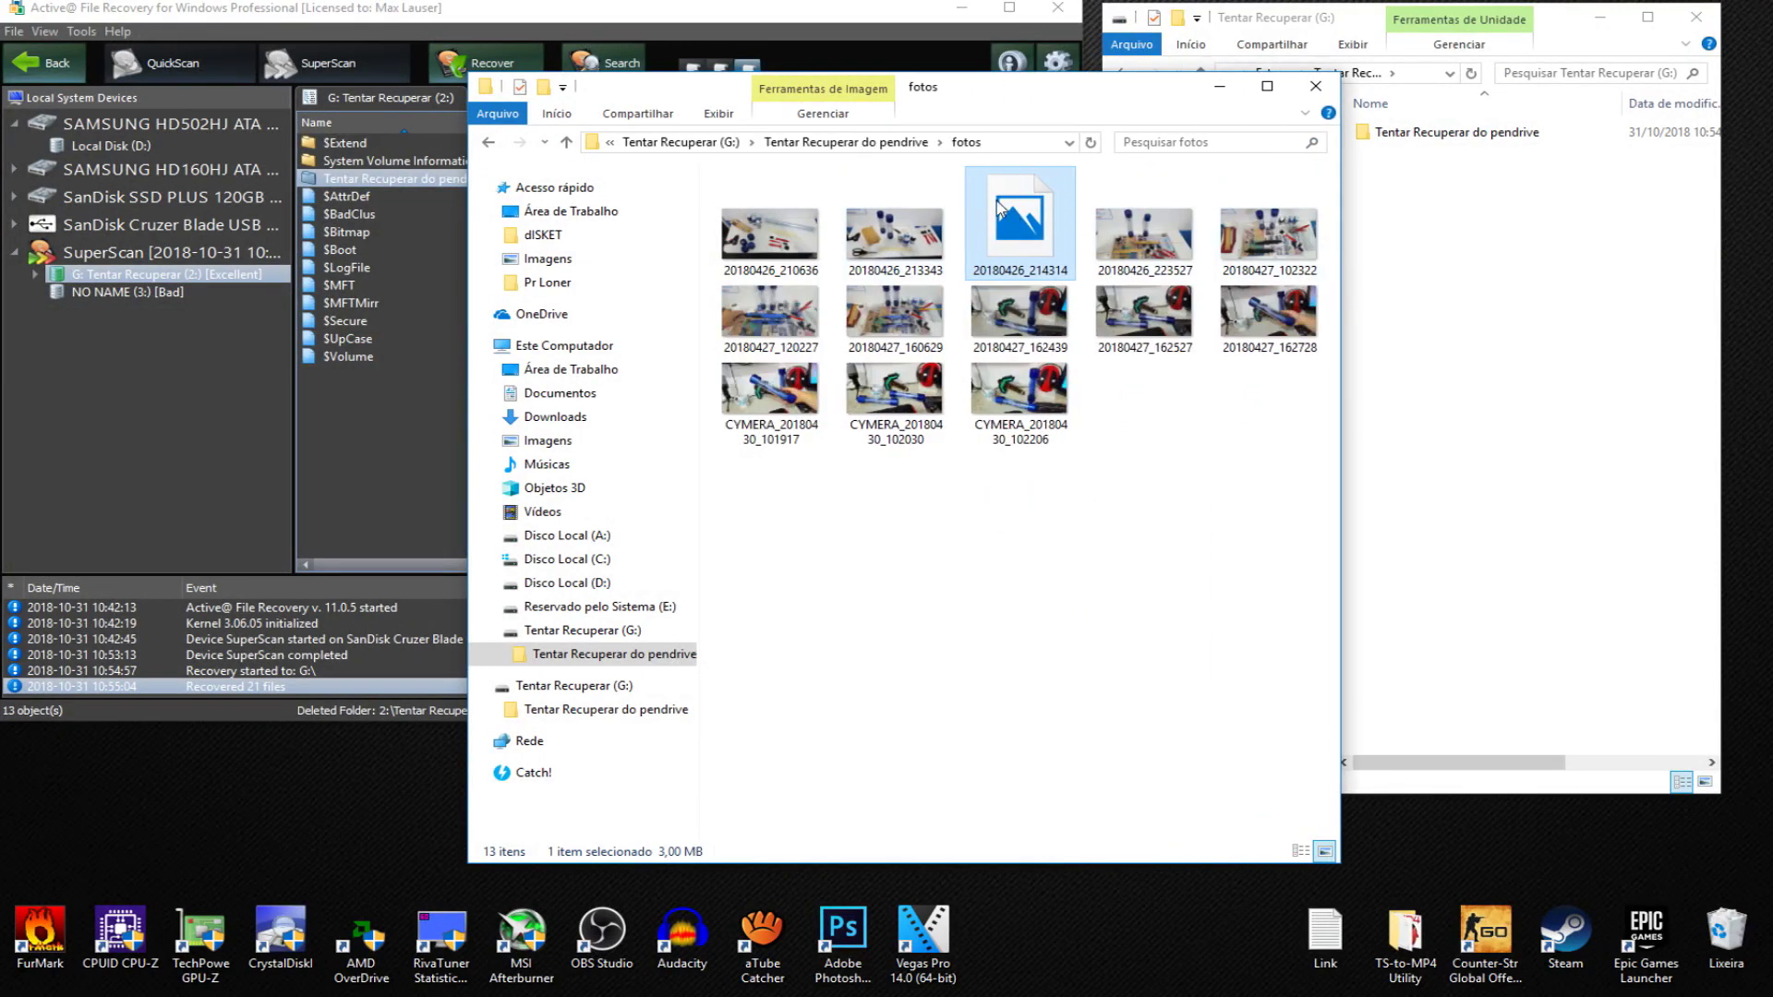
Step: Play Move_Out.mp3 from Musica in Media Player Classic, then return to the recovered folder
click(886, 146)
double_click(787, 223)
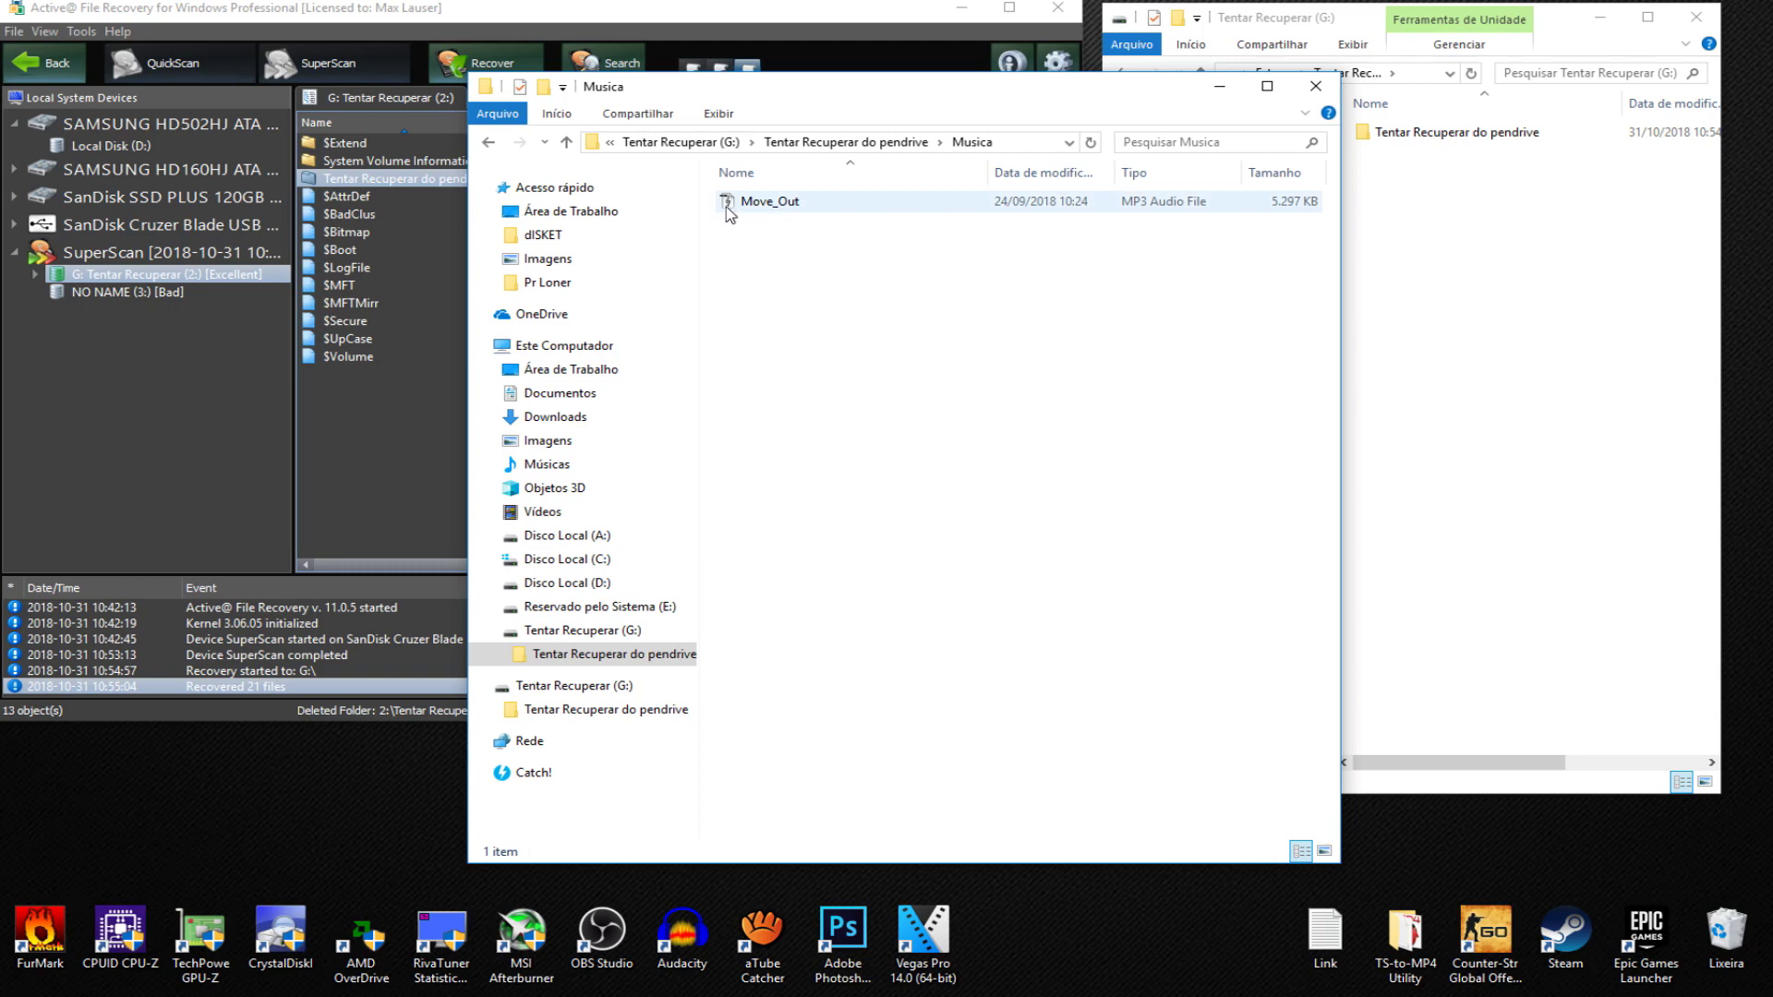
double_click(779, 203)
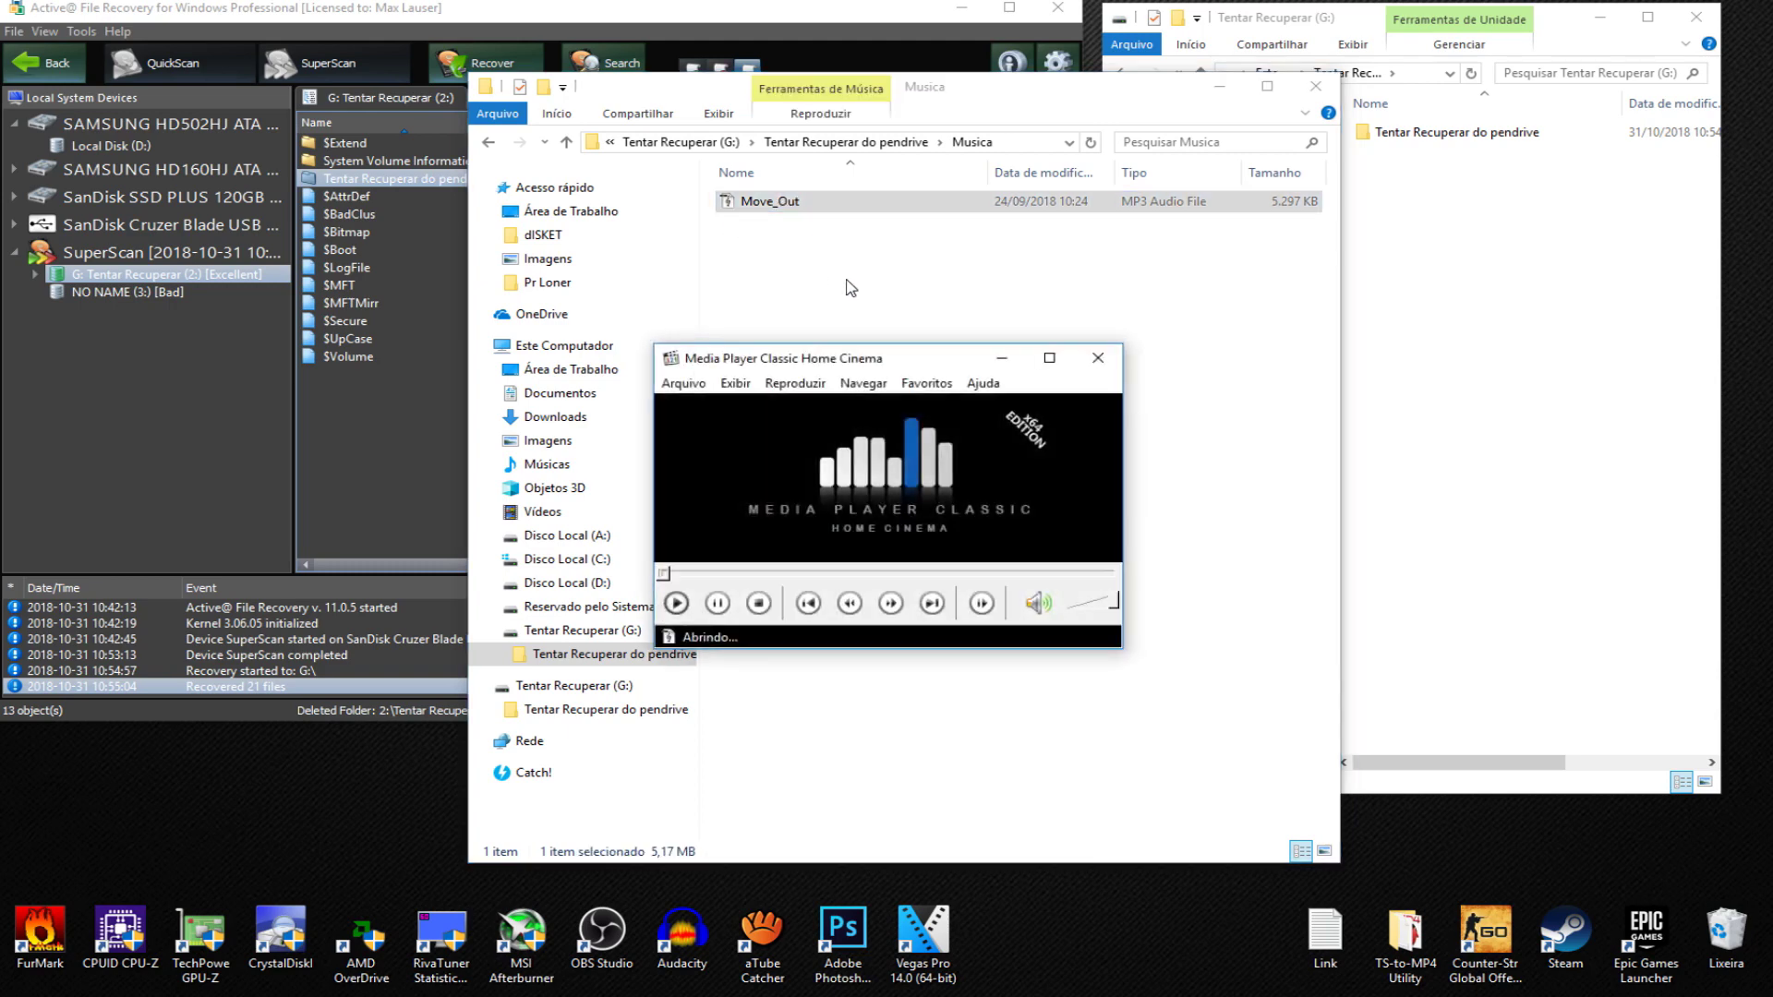
click(1096, 370)
click(842, 143)
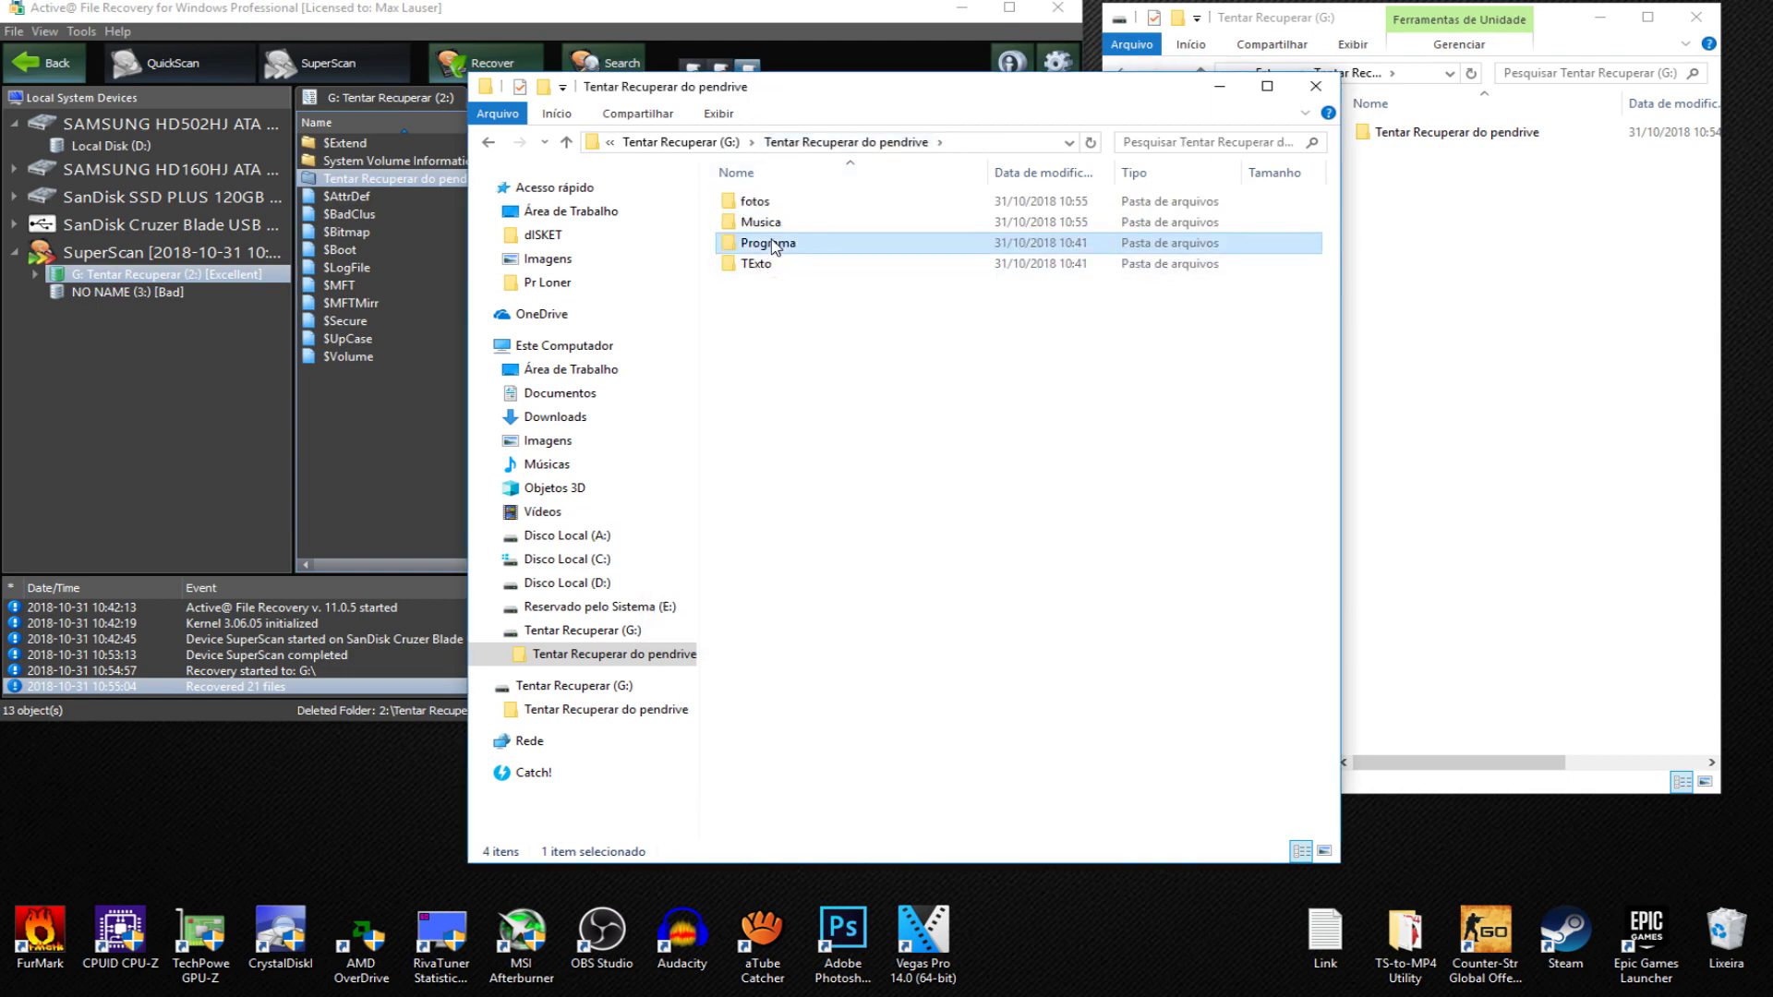
Step: Run cpu-z_1.70-setup-en from Programa, accept the licence and default options, and install CPU-Z
double_click(767, 243)
click(798, 203)
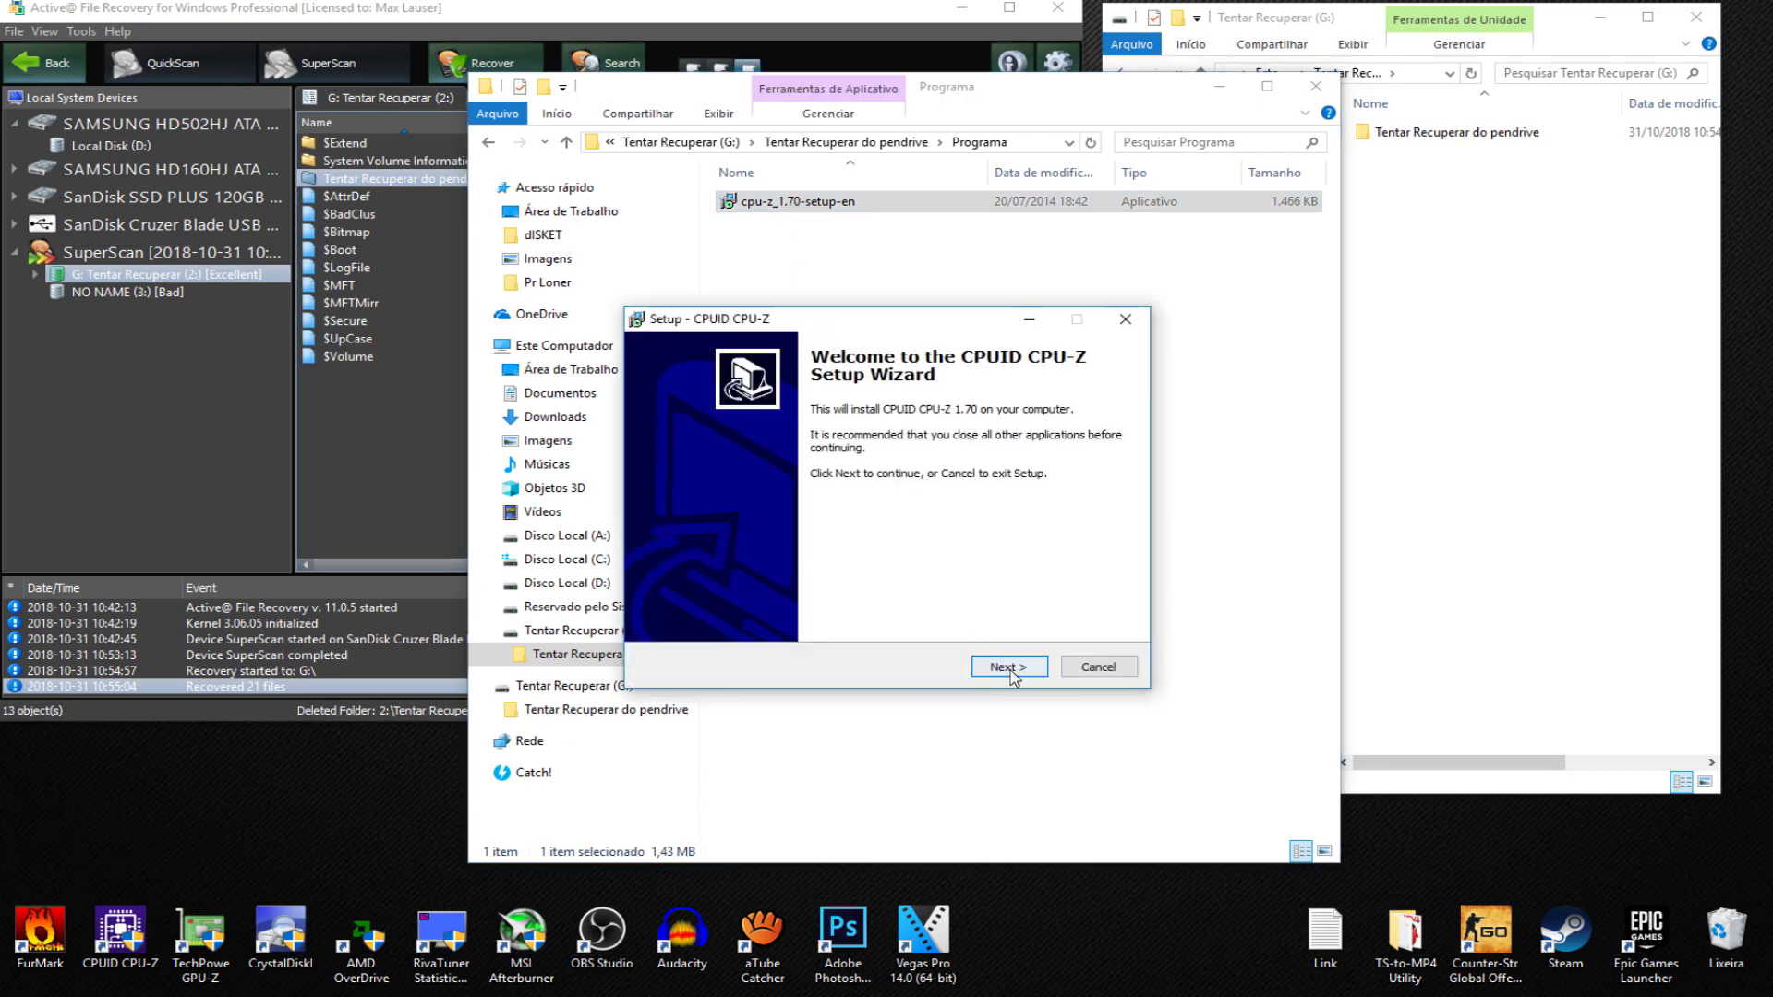
click(1010, 672)
click(774, 617)
click(1006, 666)
click(1008, 667)
click(1013, 669)
click(1020, 672)
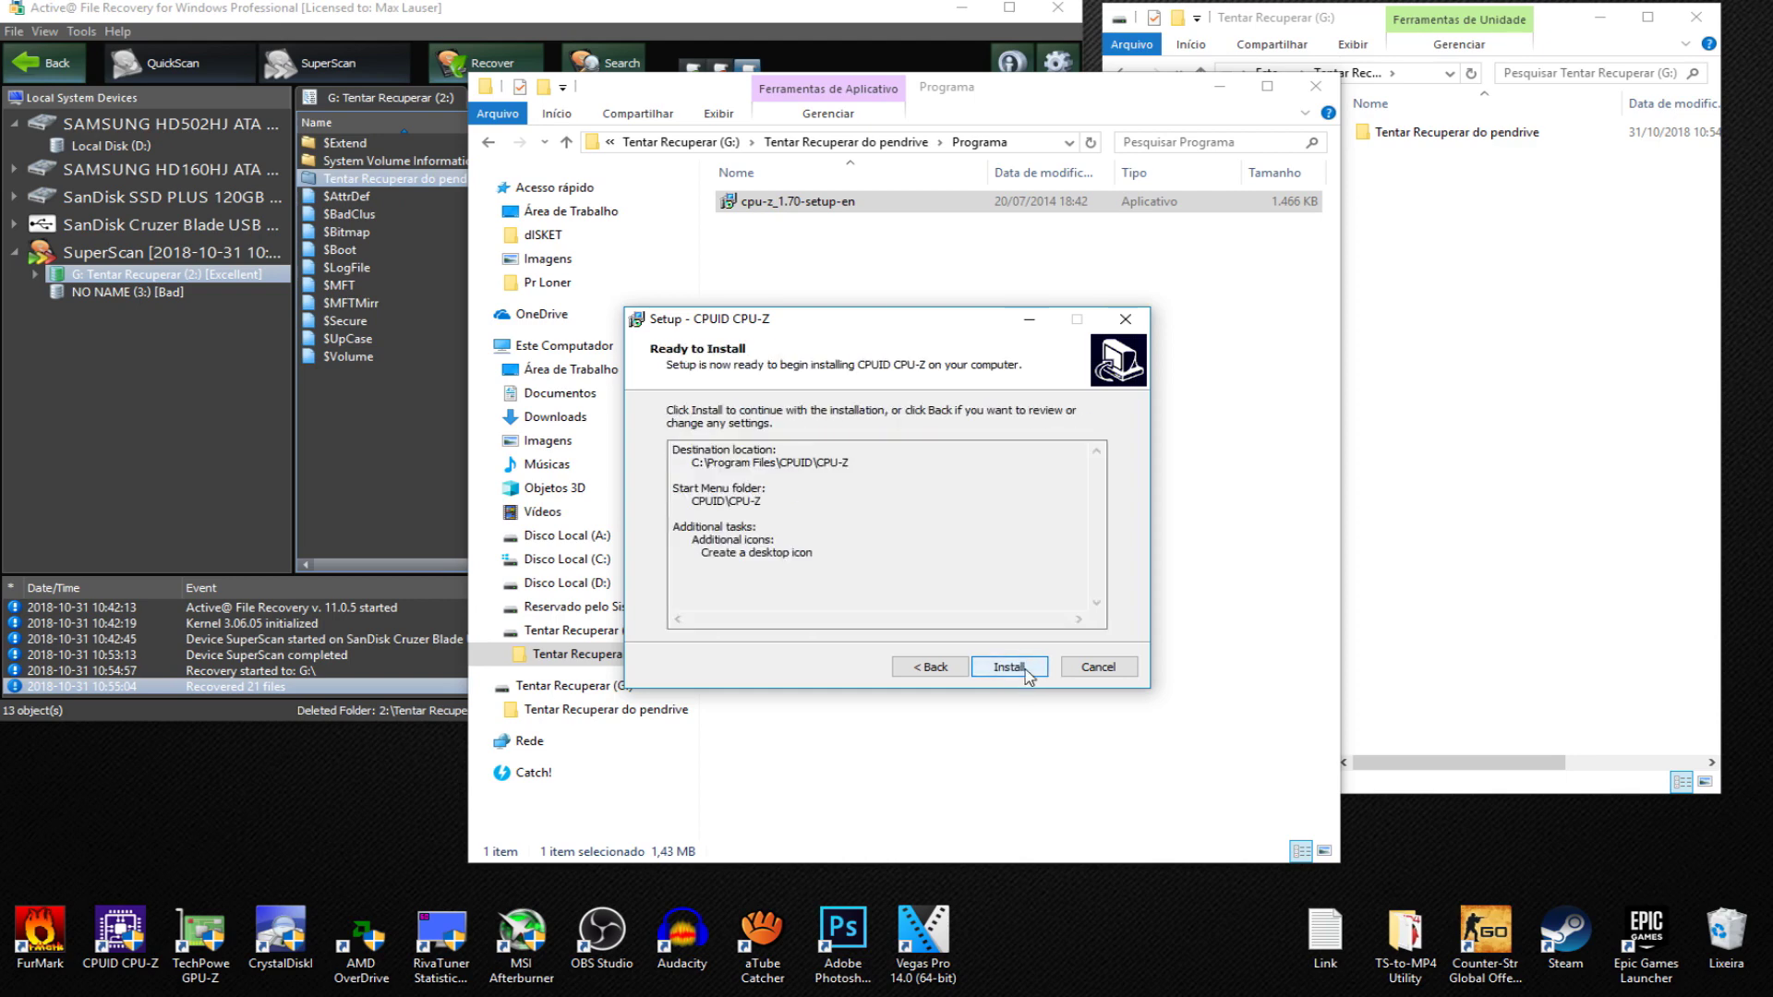
click(1026, 672)
Step: Finish the CPU-Z setup, close the readme, and open the TExto folder
click(1025, 668)
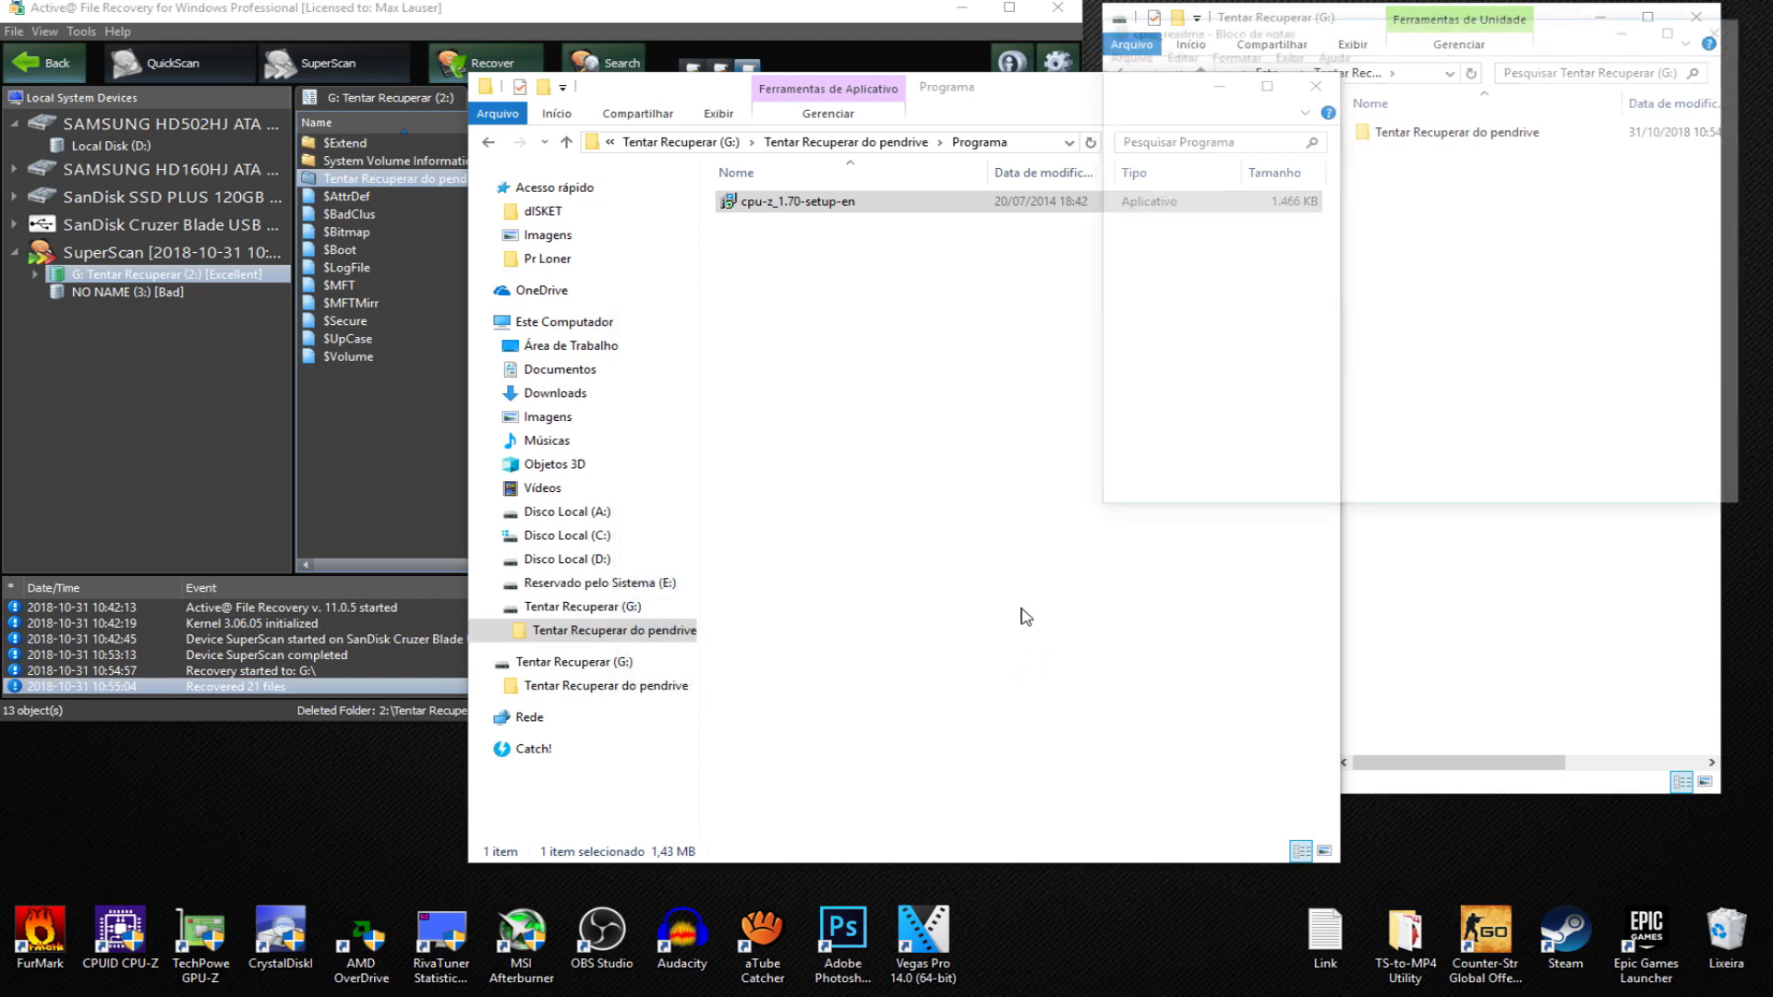
click(1725, 26)
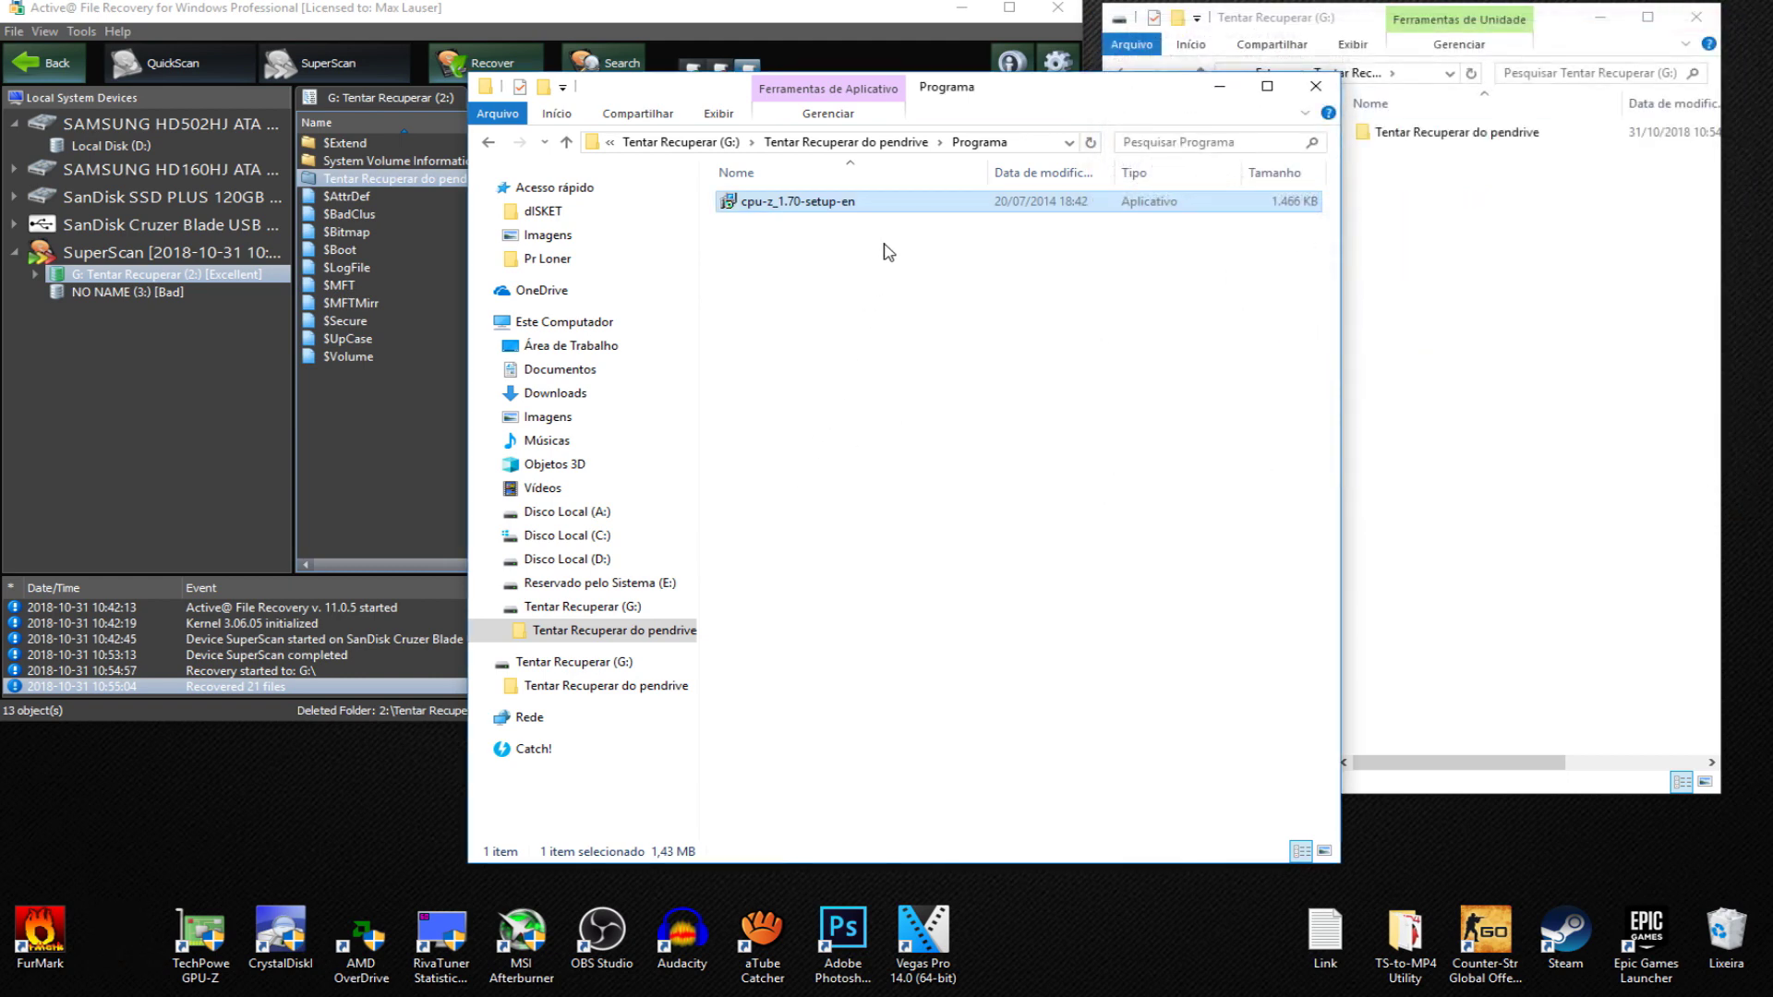
click(488, 145)
double_click(792, 270)
Step: Open Ordem de Serviço in Word, dismiss the activation notice, close Word, and reopen fotos
click(851, 210)
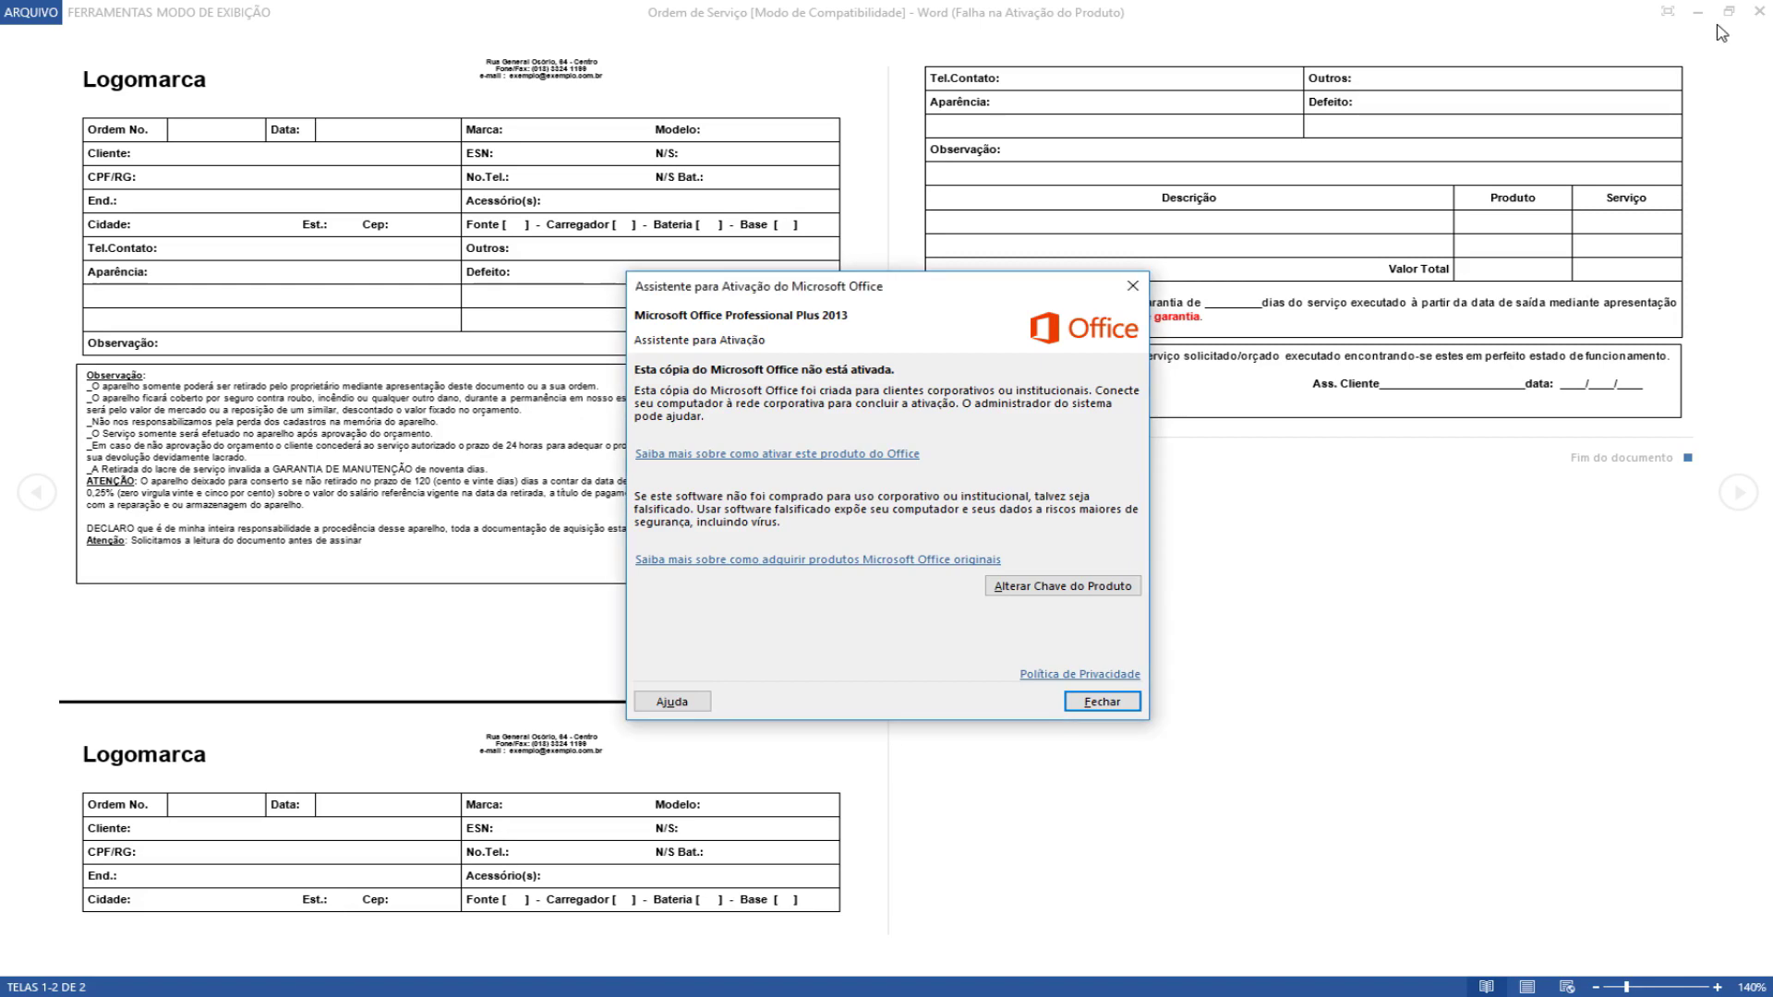
click(1132, 285)
click(1757, 11)
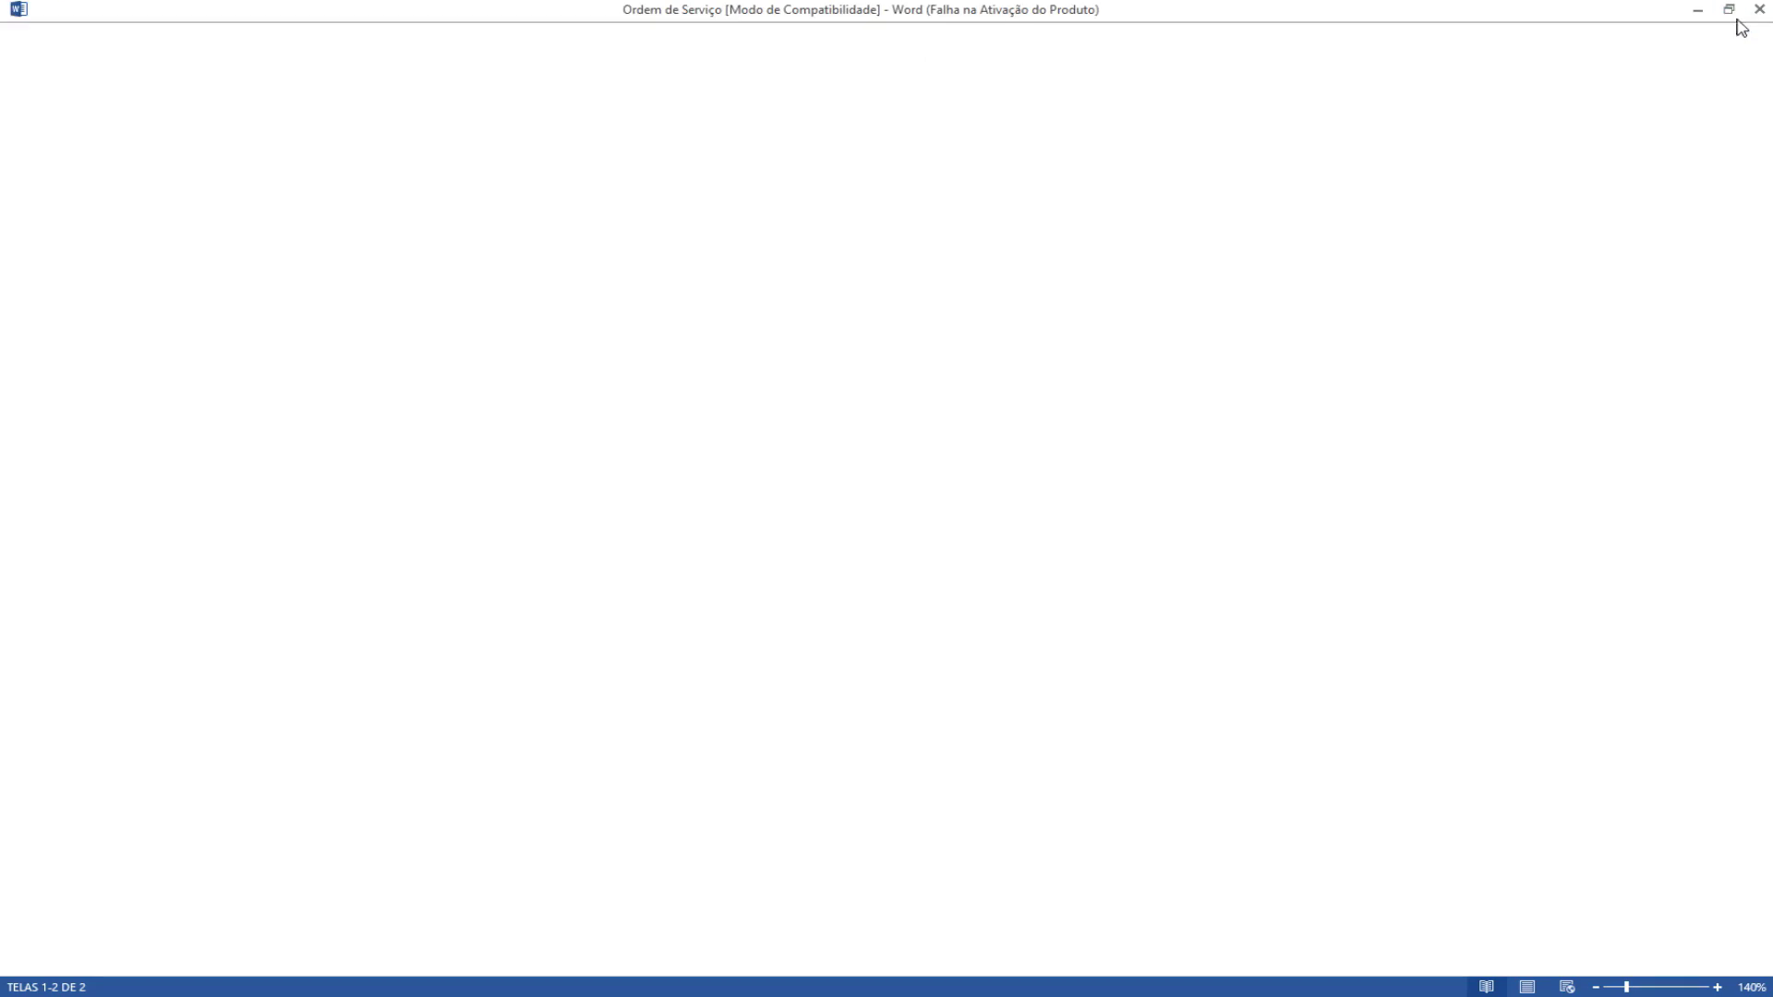
click(810, 148)
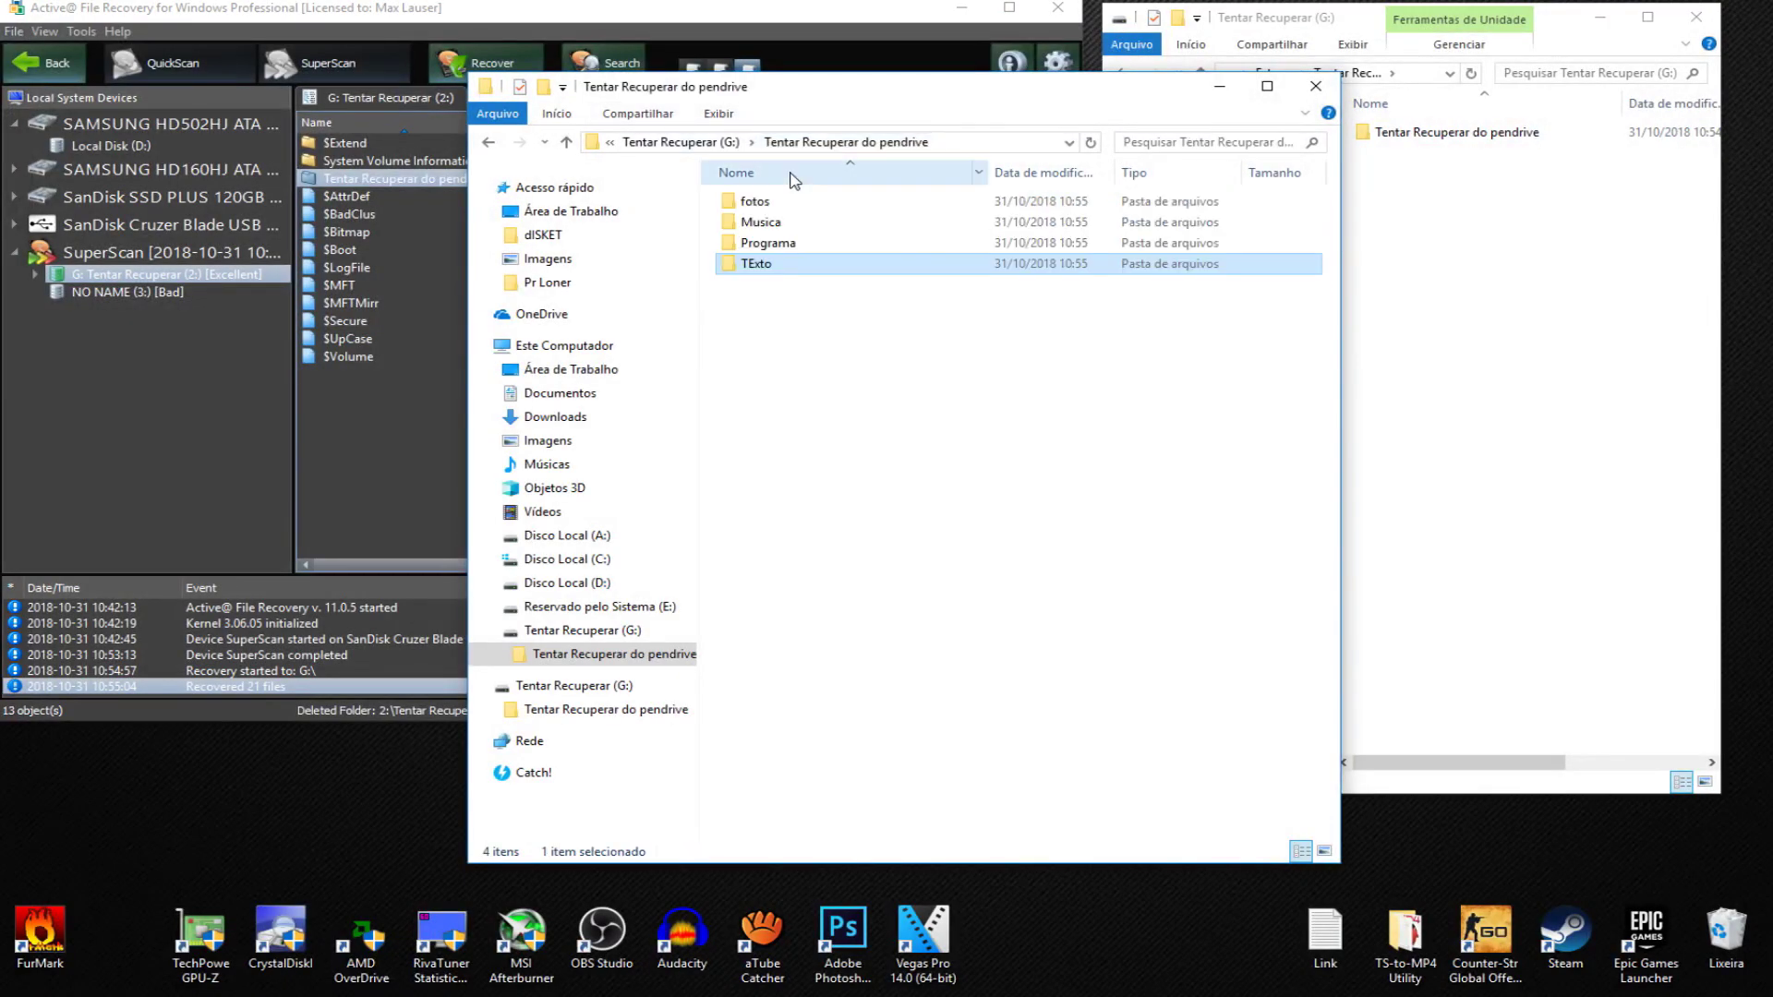
double_click(743, 201)
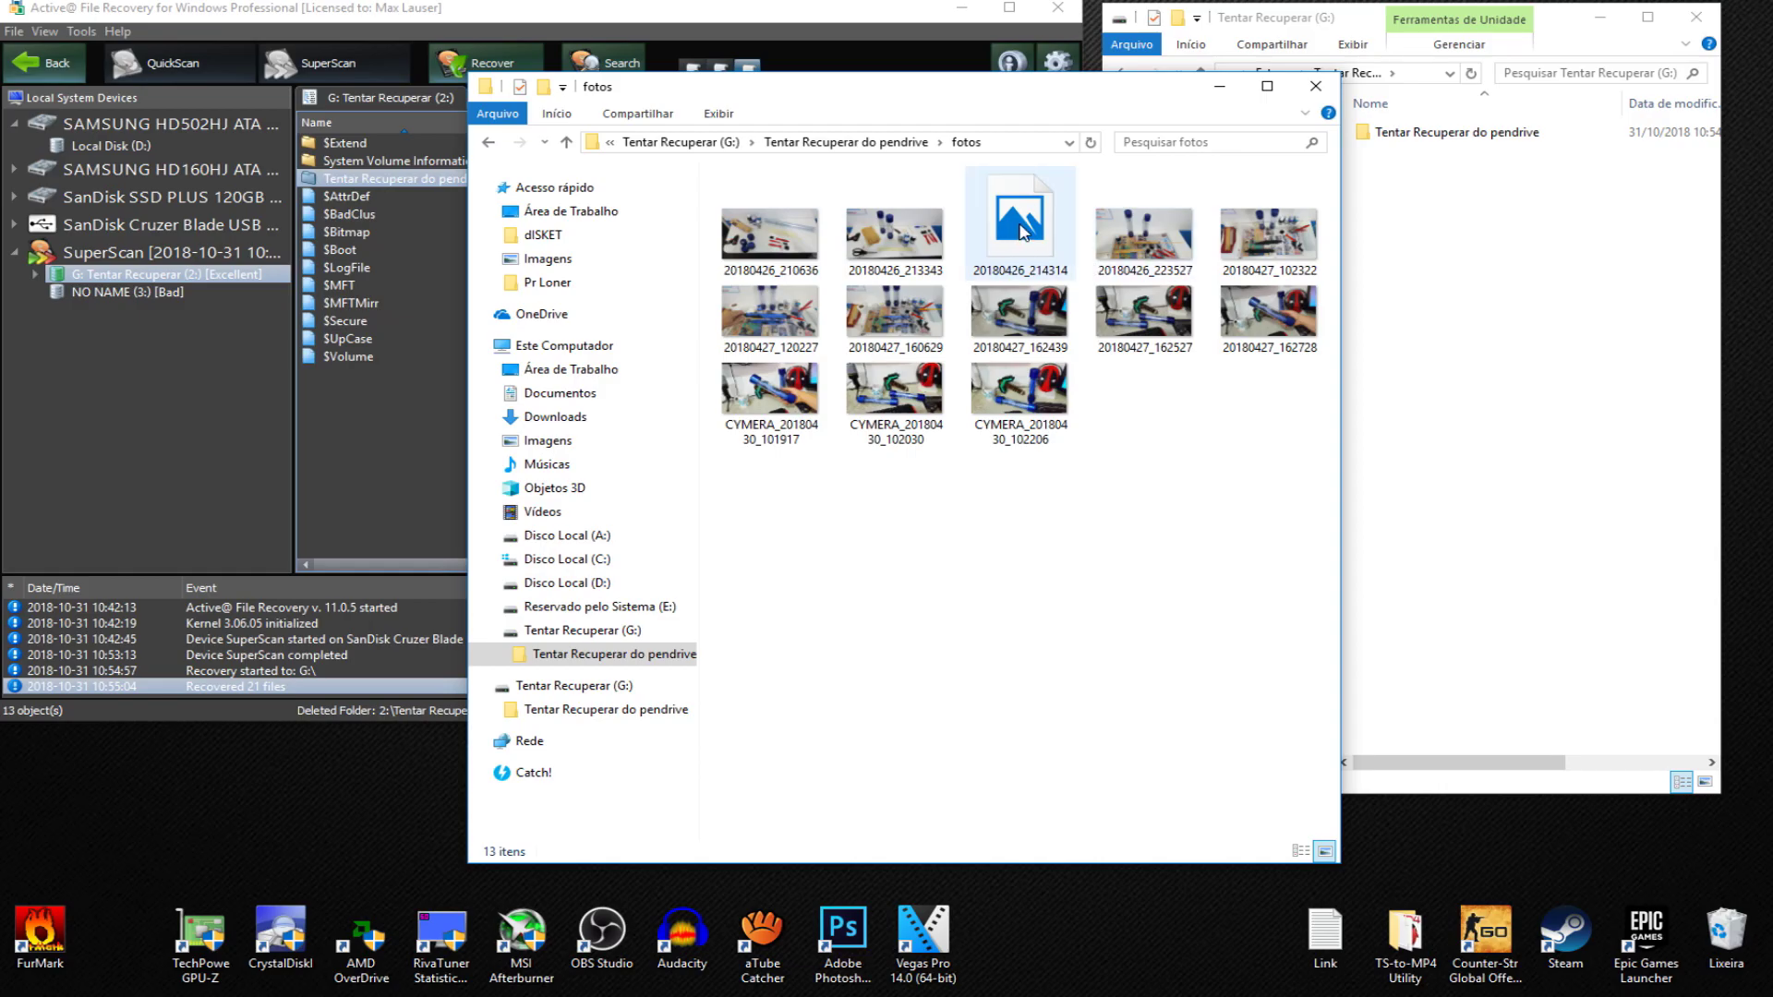